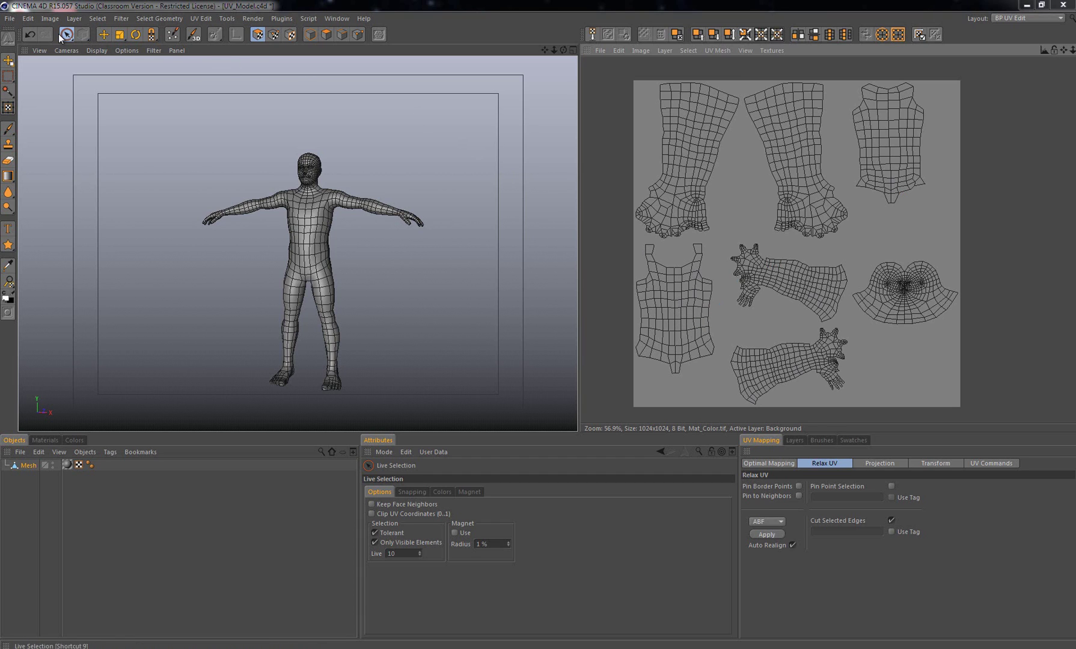
# Rectangle-select the front torso UV island and move it next to the back torso island, partly outside the canvas
pyautogui.moveTo(70, 34); pyautogui.dragTo(67, 50)
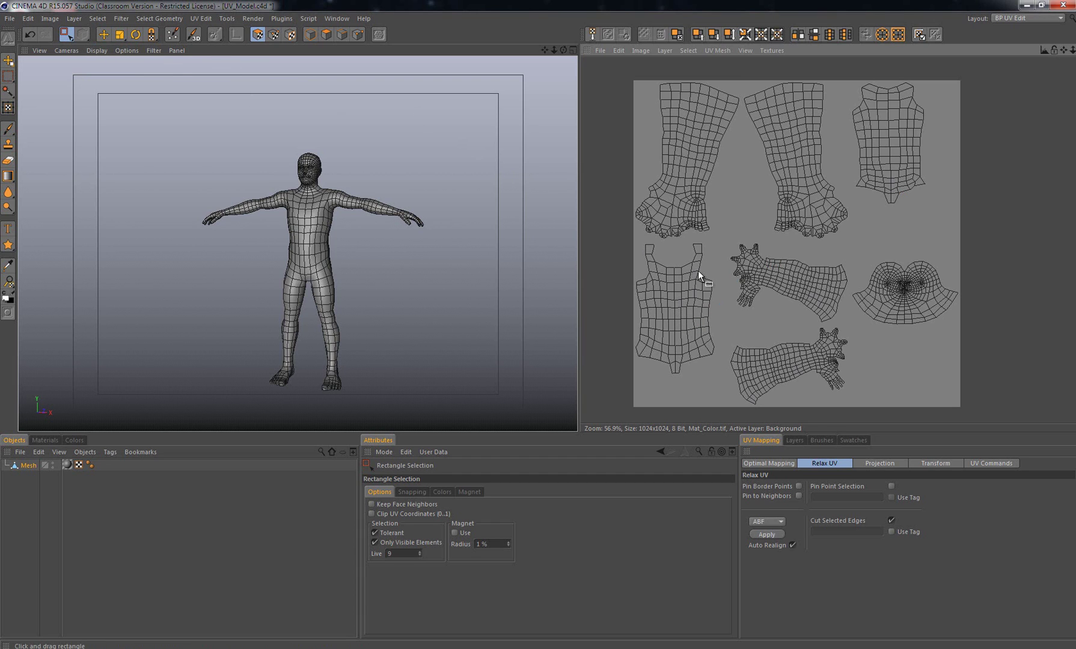
pyautogui.moveTo(630, 243); pyautogui.dragTo(727, 390)
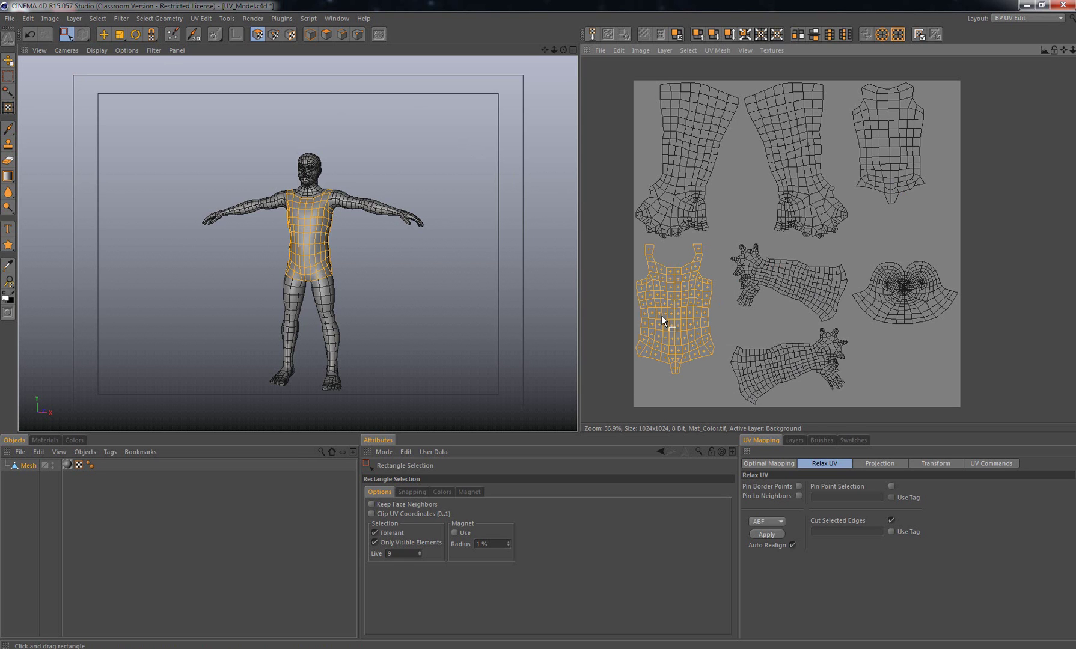
pyautogui.keyDown('alt'); pyautogui.moveTo(485, 249); pyautogui.dragTo(421, 264); pyautogui.keyUp('alt')
pyautogui.scroll(5, 408, 245)
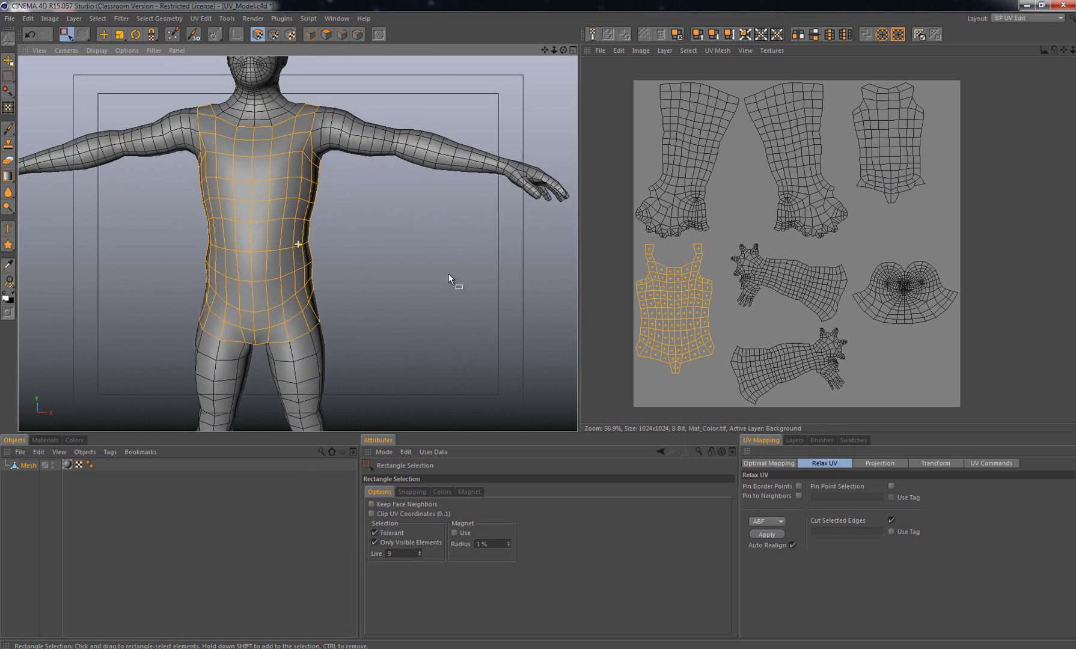
pyautogui.keyDown('alt'); pyautogui.moveTo(447, 273); pyautogui.dragTo(485, 302, button='middle'); pyautogui.keyUp('alt')
pyautogui.scroll(-2, 480, 302)
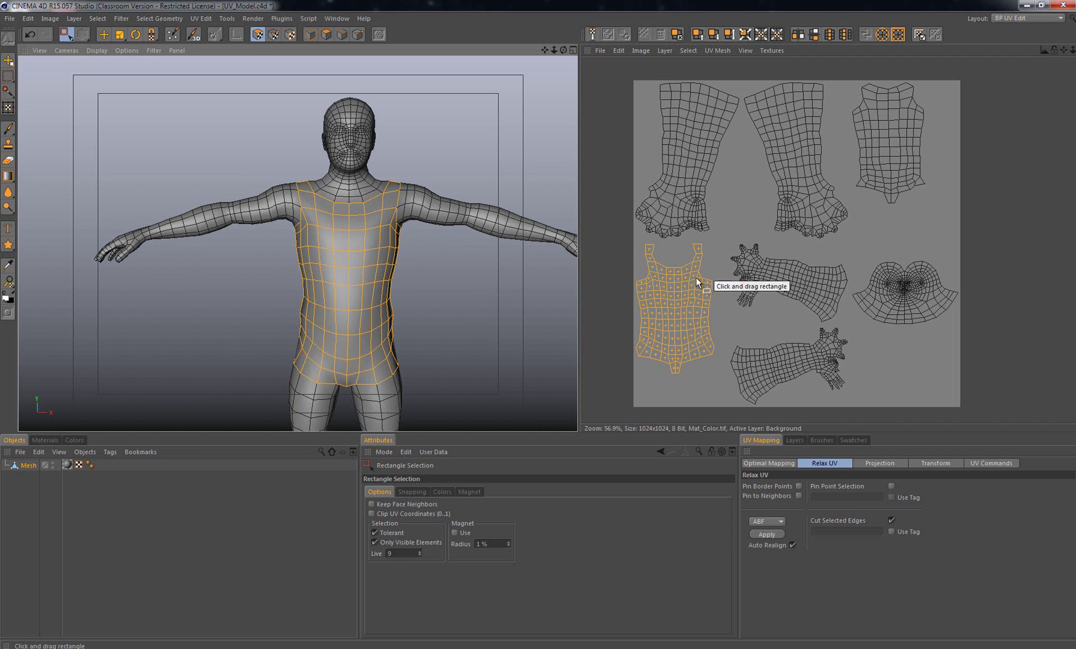
pyautogui.rightClick(673, 283)
pyautogui.click(707, 368)
pyautogui.keyDown('alt'); pyautogui.moveTo(650, 316); pyautogui.dragTo(571, 330, button='middle'); pyautogui.keyUp('alt')
pyautogui.scroll(-3, 911, 217)
pyautogui.moveTo(711, 288); pyautogui.dragTo(902, 183)
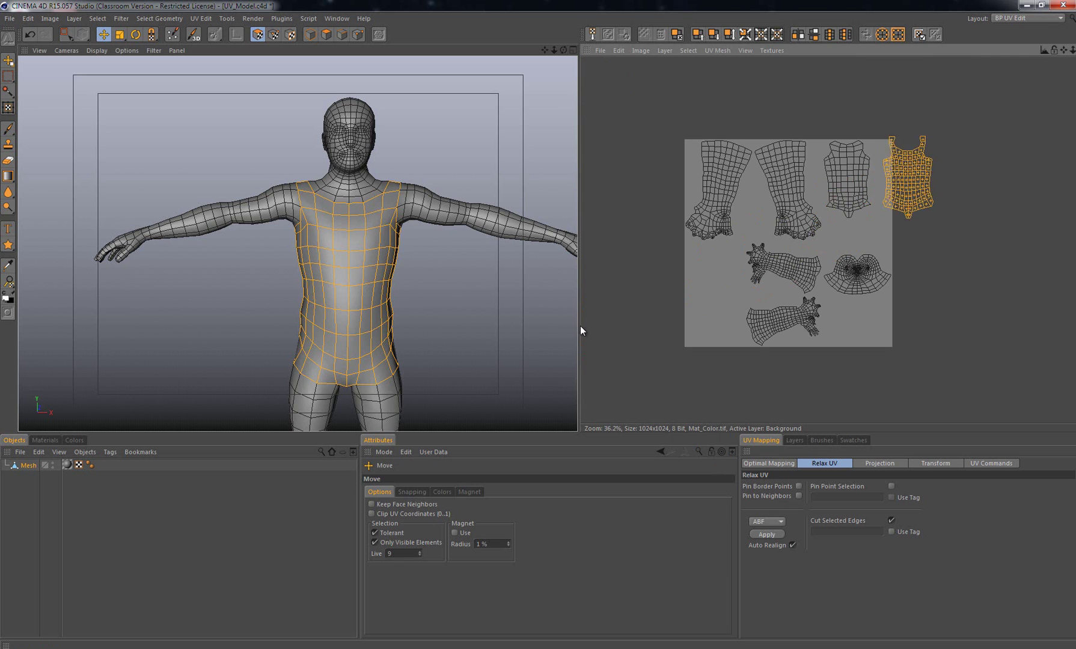
# Try UV Terrace on the front torso island's armpit polygon facing the back island, then undo it
pyautogui.keyDown('alt'); pyautogui.moveTo(880, 178); pyautogui.dragTo(797, 219, button='middle'); pyautogui.keyUp('alt')
pyautogui.keyDown('alt'); pyautogui.moveTo(808, 206); pyautogui.dragTo(897, 203, button='right'); pyautogui.keyUp('alt')
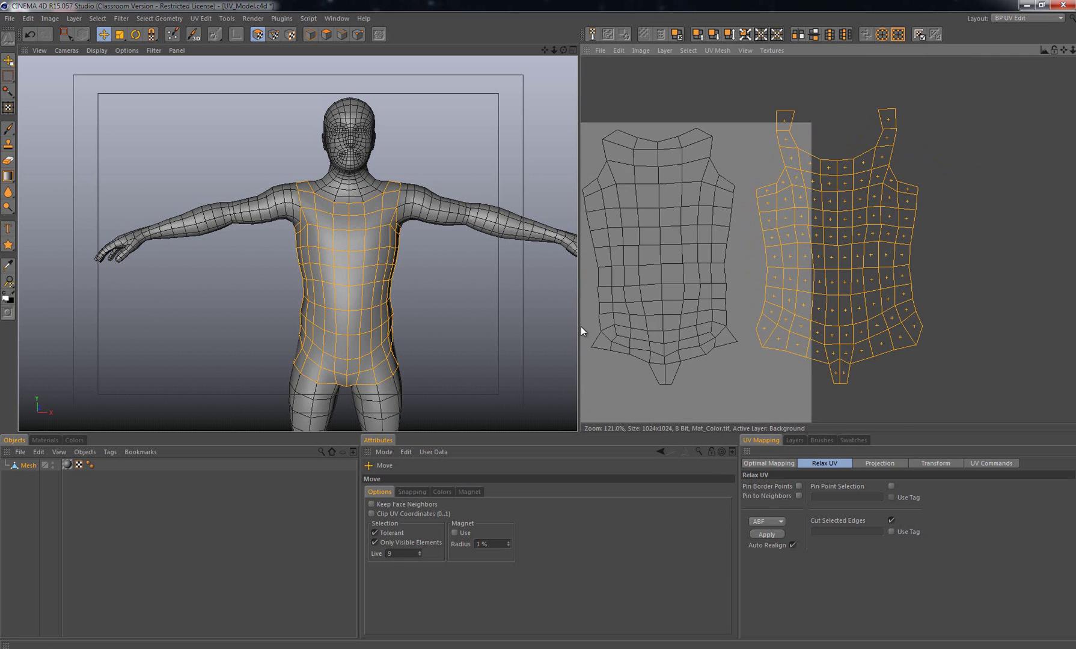
pyautogui.keyDown('alt'); pyautogui.moveTo(896, 203); pyautogui.dragTo(910, 223, button='middle'); pyautogui.keyUp('alt')
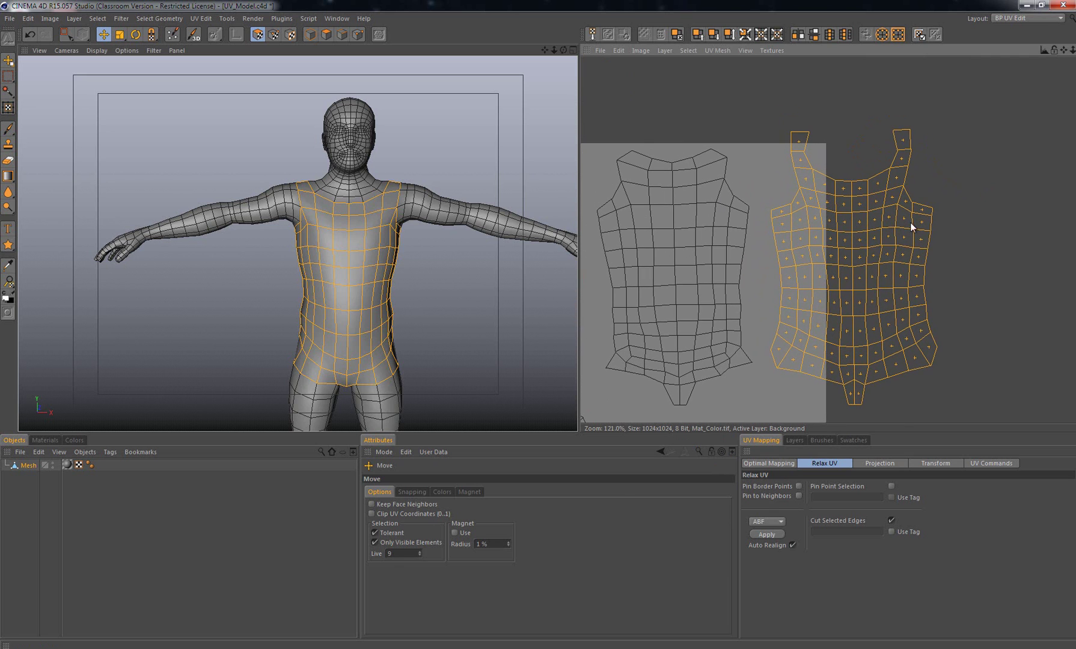
pyautogui.click(752, 176)
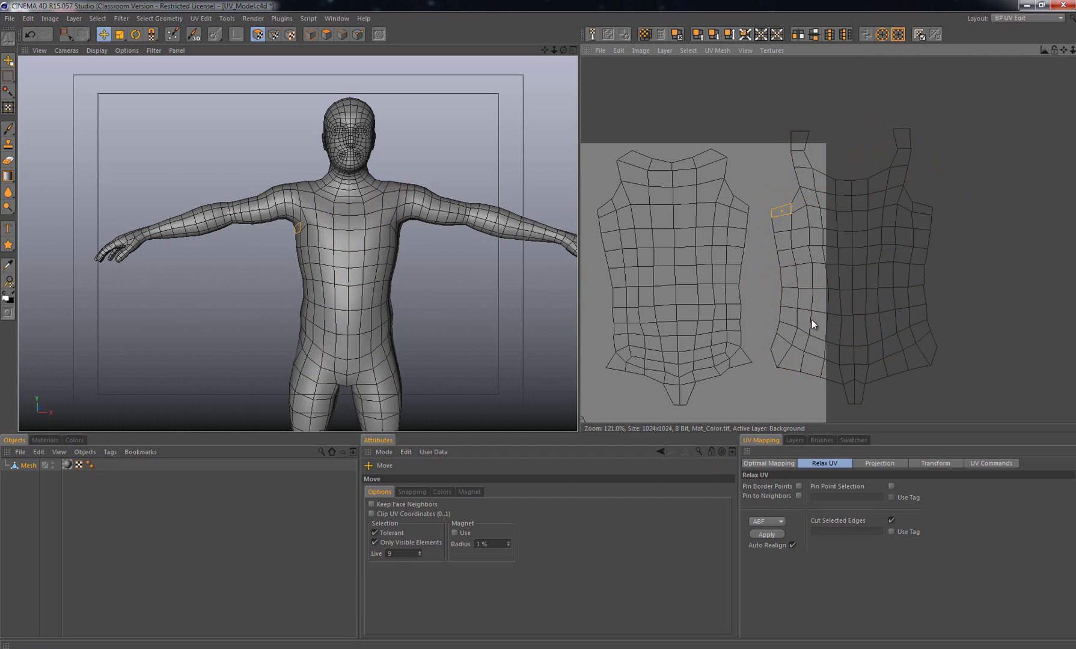
pyautogui.click(985, 463)
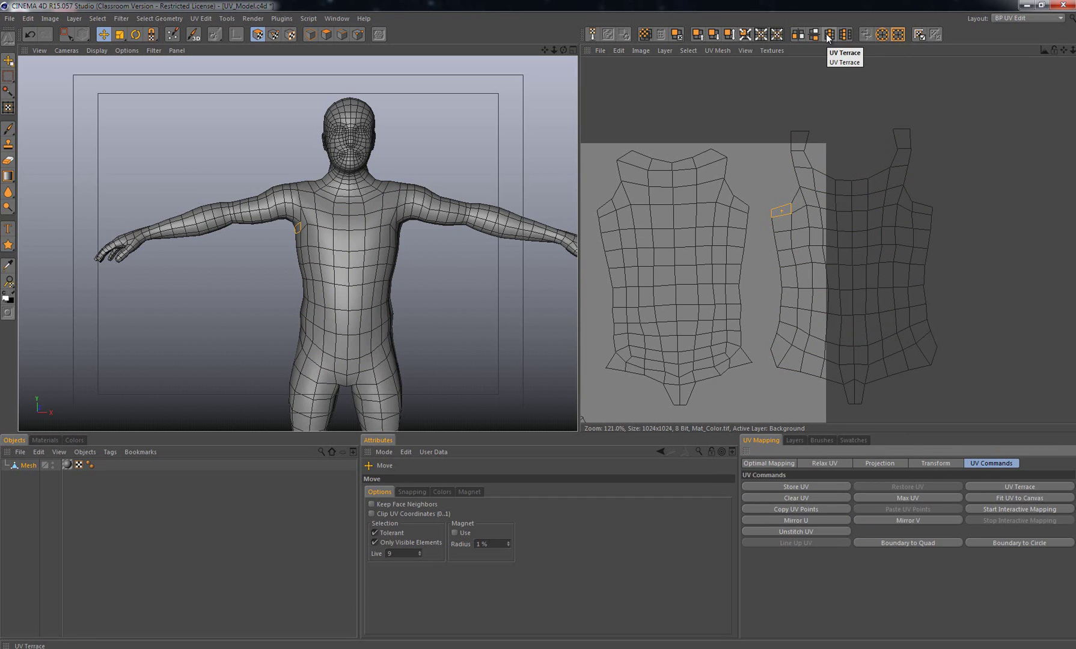
pyautogui.click(1022, 488)
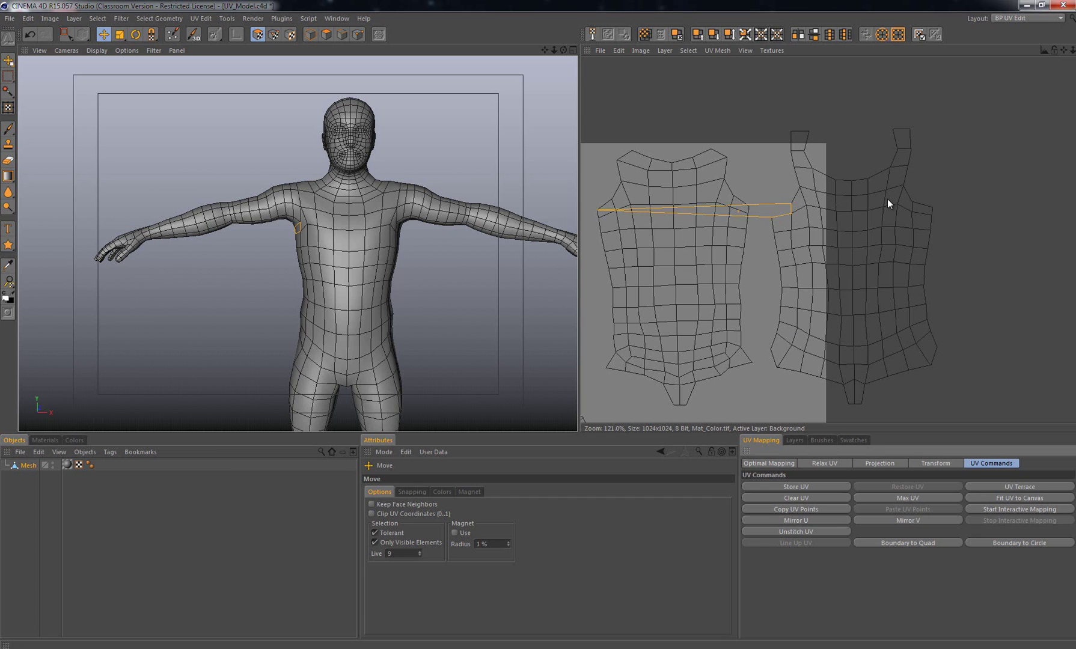
pyautogui.hotkey('ctrl', 'z')
# Select only the back torso UV island and flip it with Mirror U
pyautogui.moveTo(792, 153); pyautogui.dragTo(996, 414)
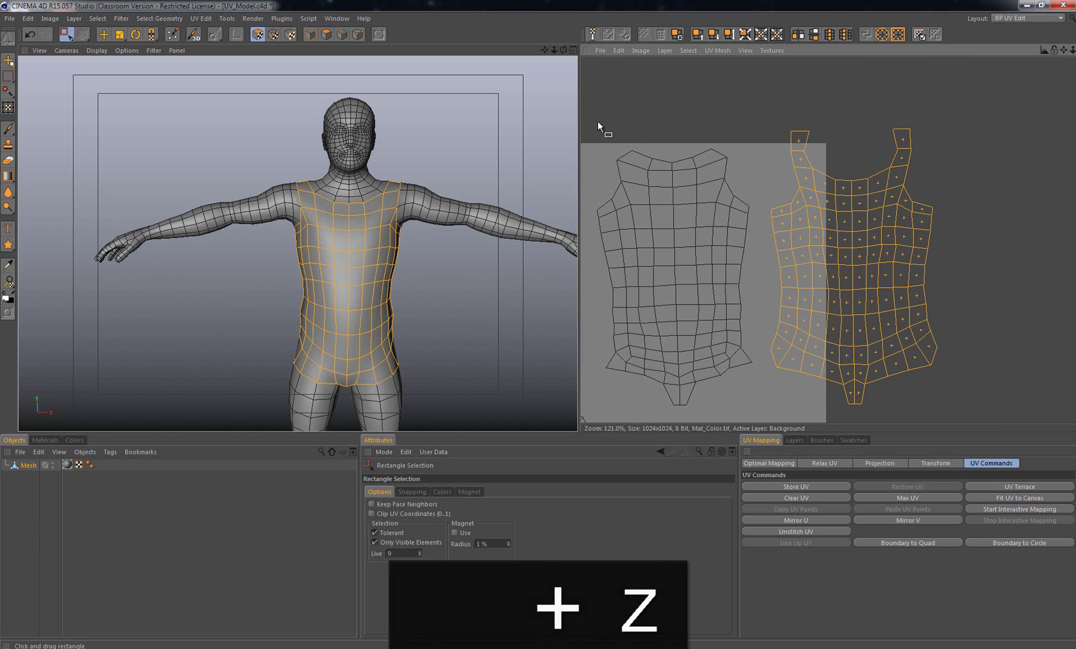
pyautogui.moveTo(597, 121); pyautogui.dragTo(757, 416)
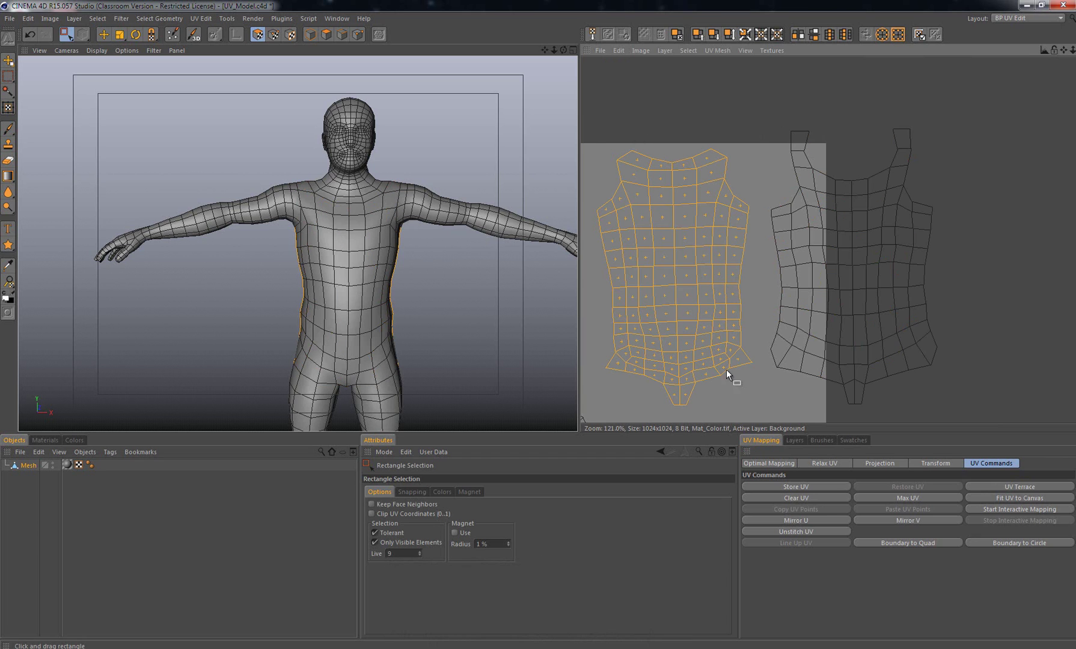
pyautogui.click(815, 520)
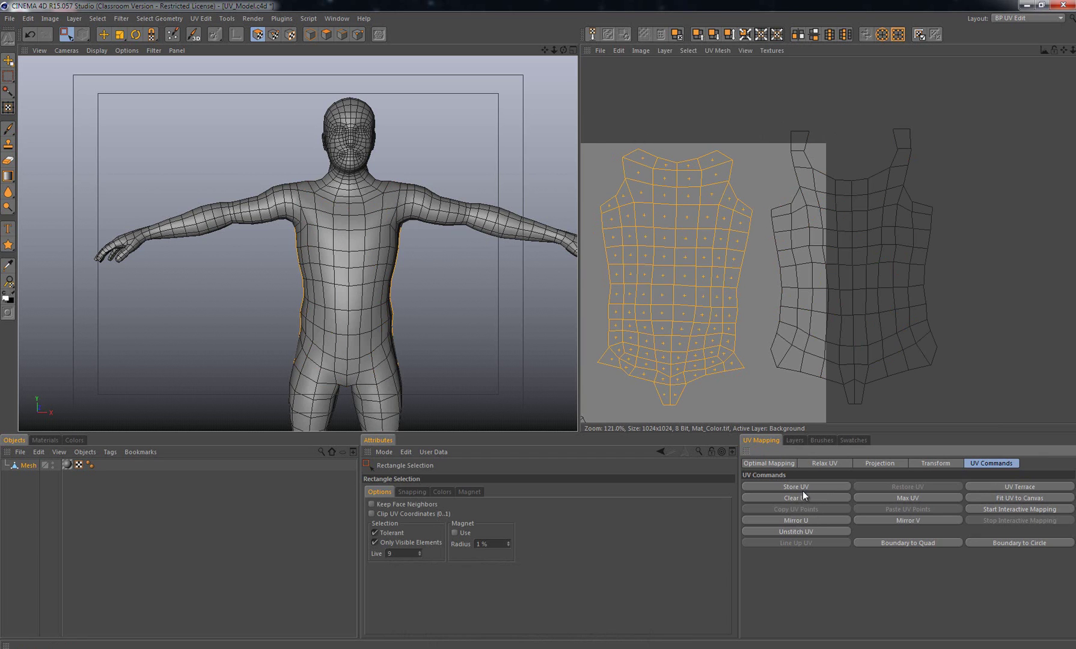
# Test UV Terrace on the front island's single armpit polygon against the mirrored back island, then undo the test
pyautogui.click(979, 173)
pyautogui.press('e')
pyautogui.click(782, 210)
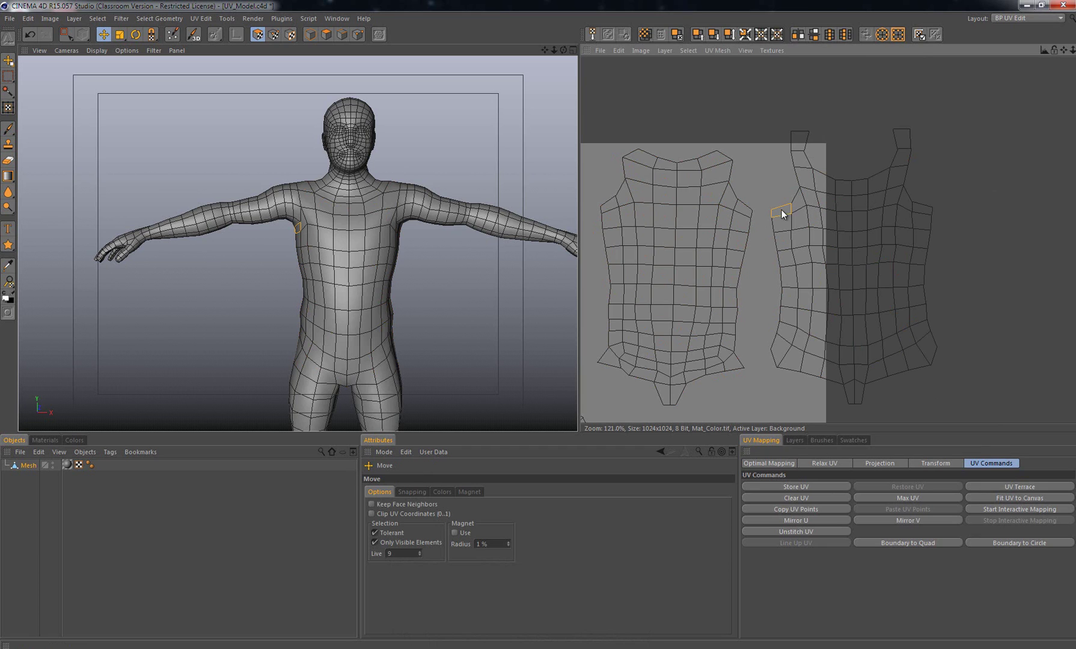
pyautogui.click(1015, 485)
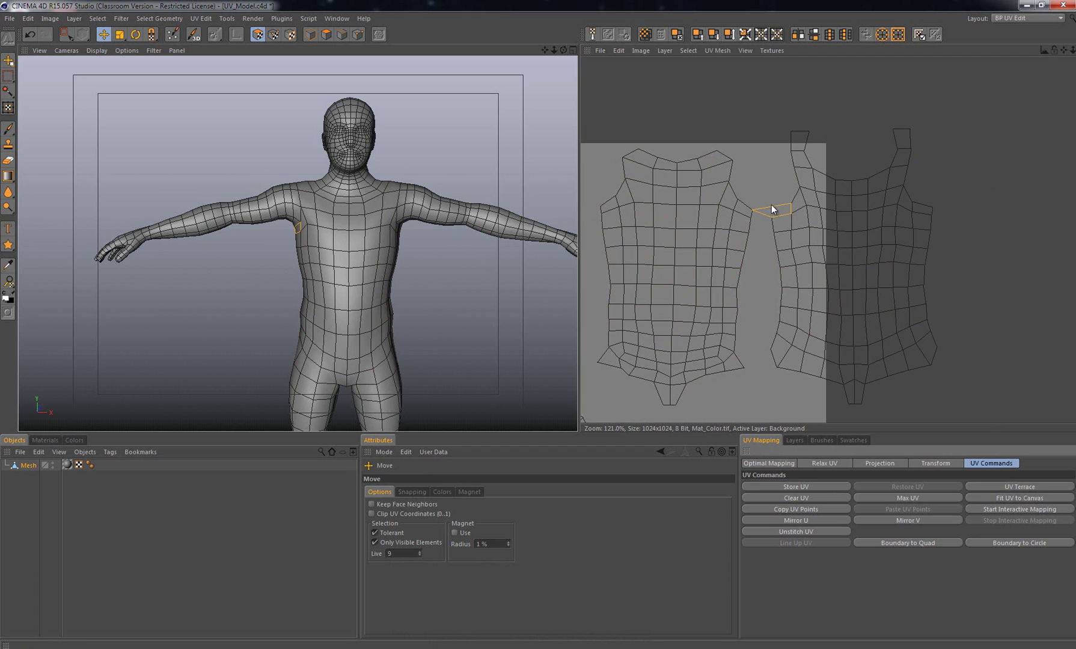
pyautogui.hotkey('ctrl', 'z')
pyautogui.hotkey('ctrl', 'z')
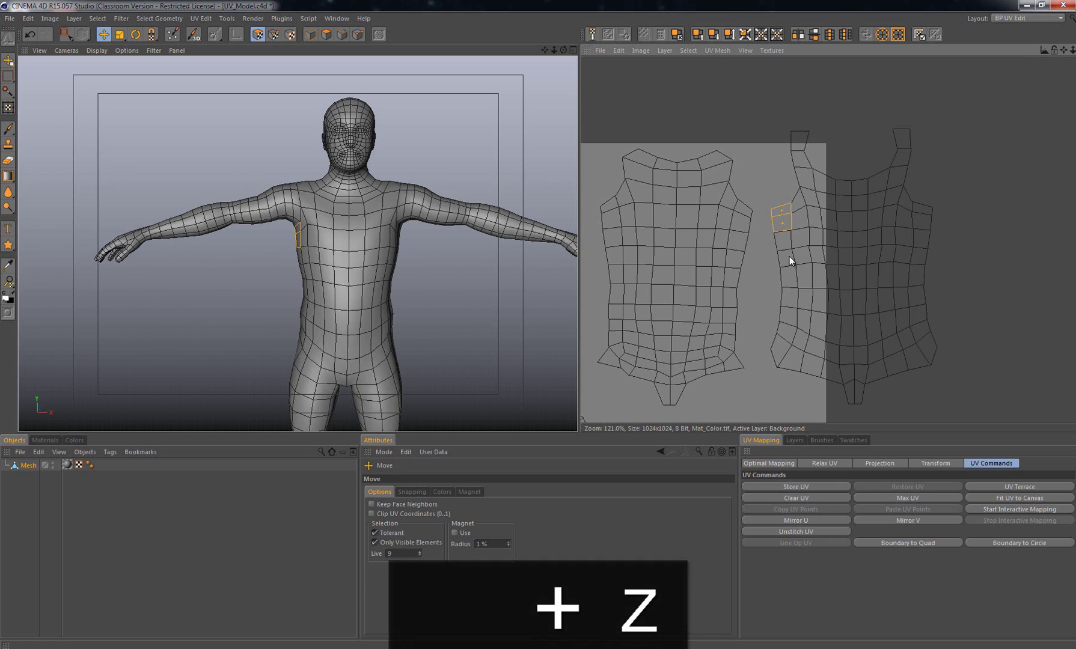
# Extend the selection down the front island's side column of polygons and stitch it to the back island with UV Terrace
pyautogui.moveTo(782, 244)
pyautogui.keyDown('shift'); pyautogui.mouseDown()
pyautogui.moveTo(790, 274)
pyautogui.moveTo(778, 360)
pyautogui.mouseUp(); pyautogui.keyUp('shift')
pyautogui.click(1006, 486)
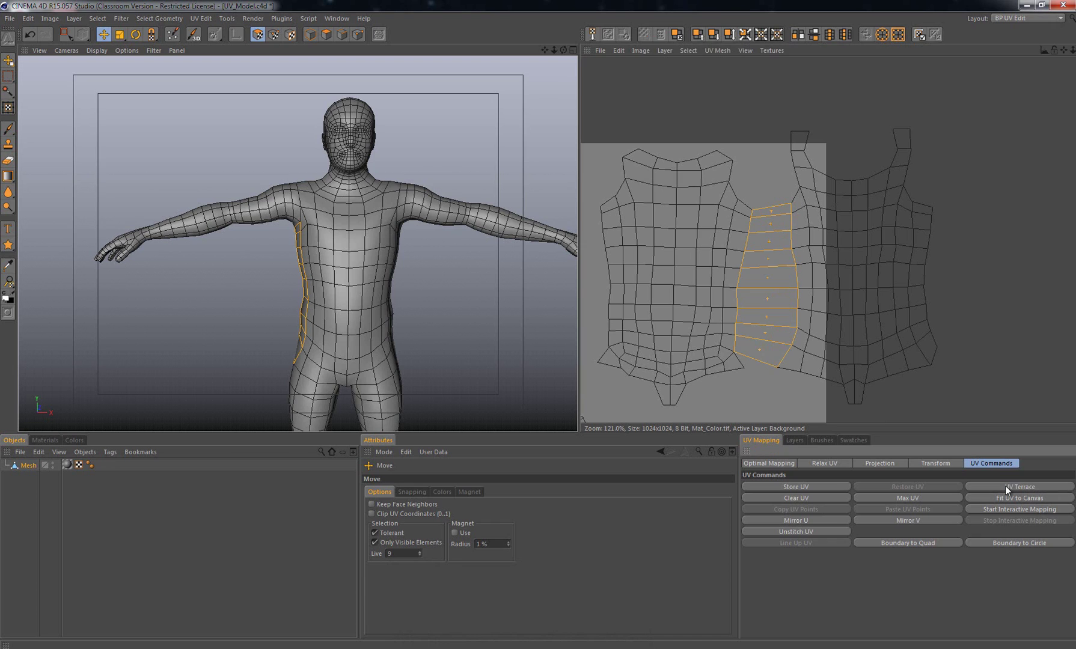
pyautogui.click(990, 322)
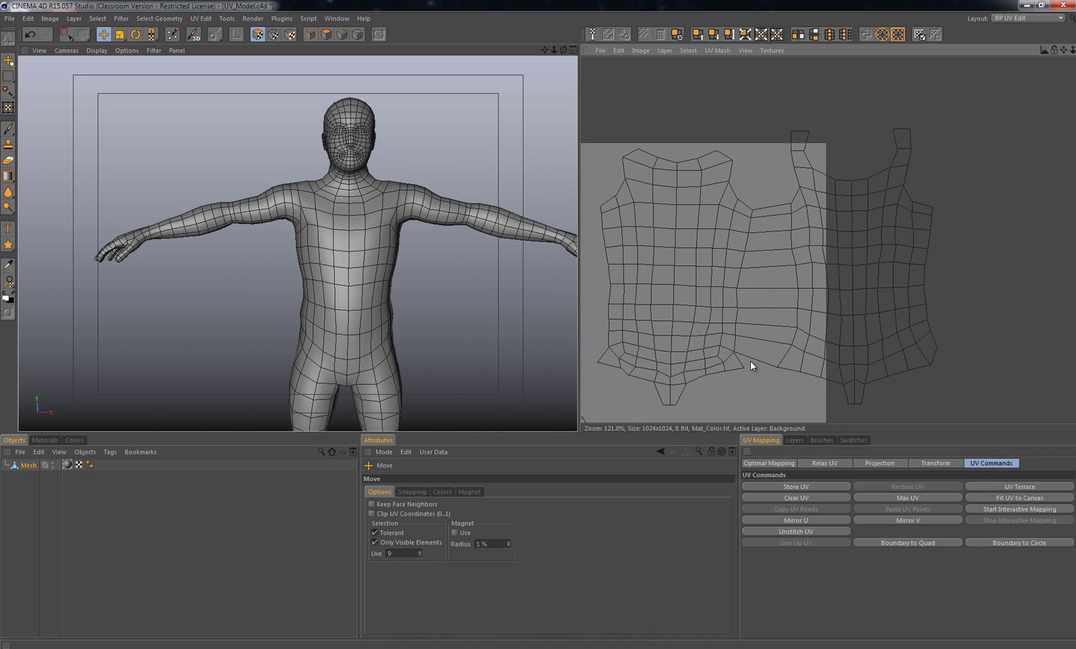
# In UV point mode, join the loose lower hip corner points of the front and back torso islands with UV Terrace
pyautogui.click(767, 353)
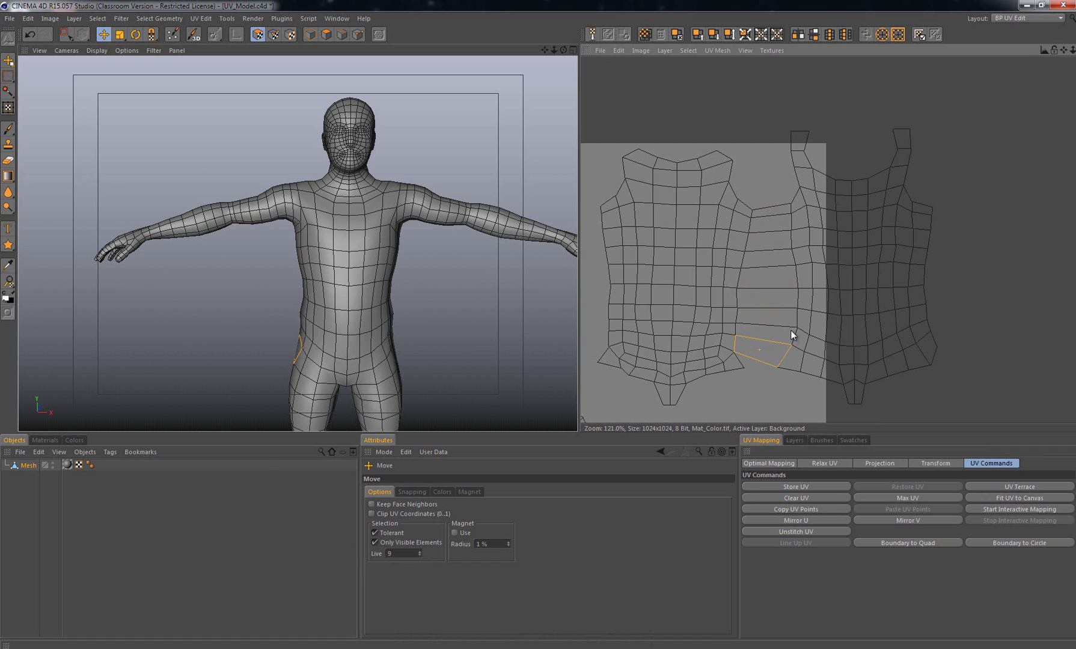
pyautogui.keyDown('alt'); pyautogui.moveTo(761, 363); pyautogui.dragTo(841, 362, button='right'); pyautogui.keyUp('alt')
pyautogui.keyDown('alt'); pyautogui.moveTo(760, 361); pyautogui.dragTo(760, 304, button='middle'); pyautogui.keyUp('alt')
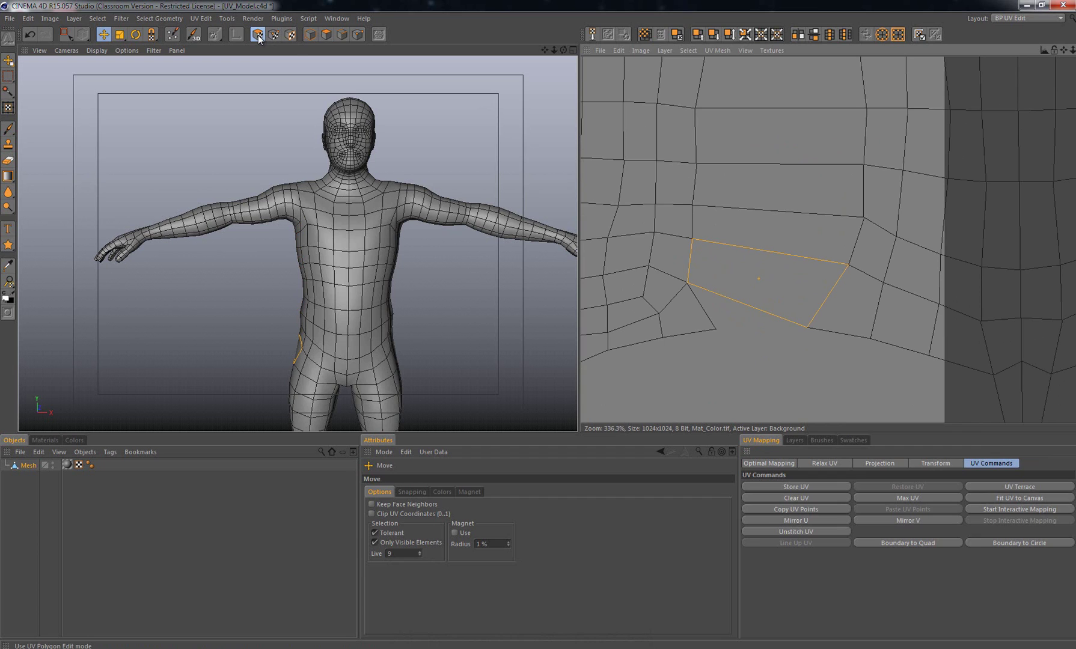
pyautogui.click(273, 34)
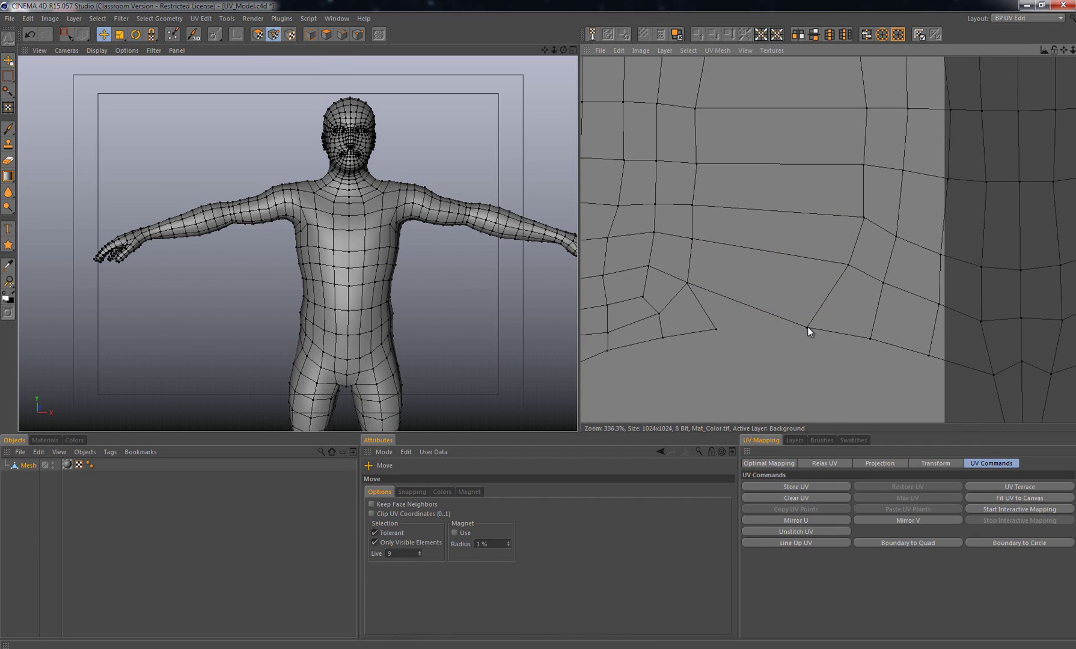
pyautogui.click(66, 34)
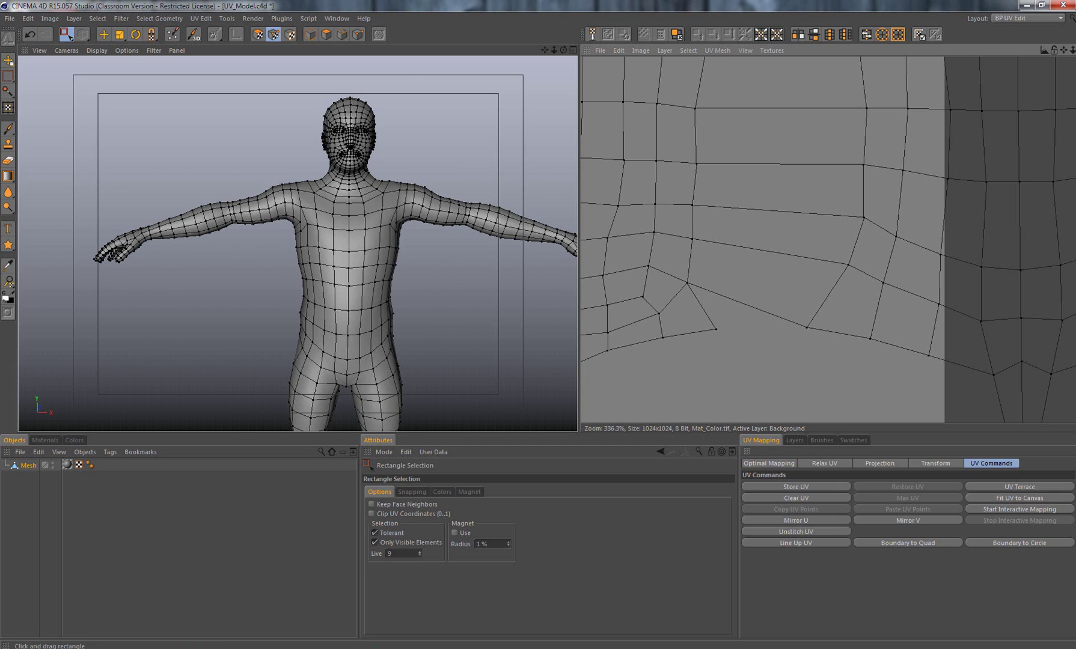
pyautogui.moveTo(845, 362); pyautogui.dragTo(732, 302)
pyautogui.keyDown('shift'); pyautogui.moveTo(743, 352); pyautogui.dragTo(692, 306); pyautogui.keyUp('shift')
pyautogui.click(1008, 486)
pyautogui.keyDown('alt'); pyautogui.moveTo(932, 257); pyautogui.dragTo(421, 337, button='right'); pyautogui.keyUp('alt')
pyautogui.keyDown('alt'); pyautogui.moveTo(996, 223); pyautogui.dragTo(915, 264, button='middle'); pyautogui.keyUp('alt')
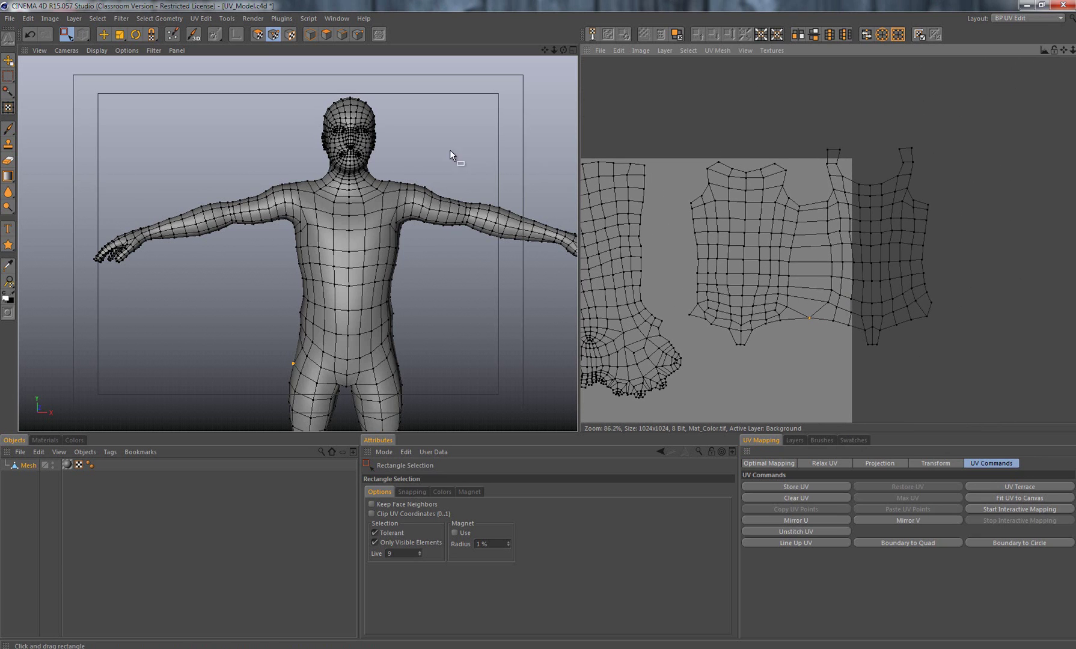
# In UV polygon mode, select the stitched front and back torso island and relax it with the ABF method
pyautogui.click(257, 34)
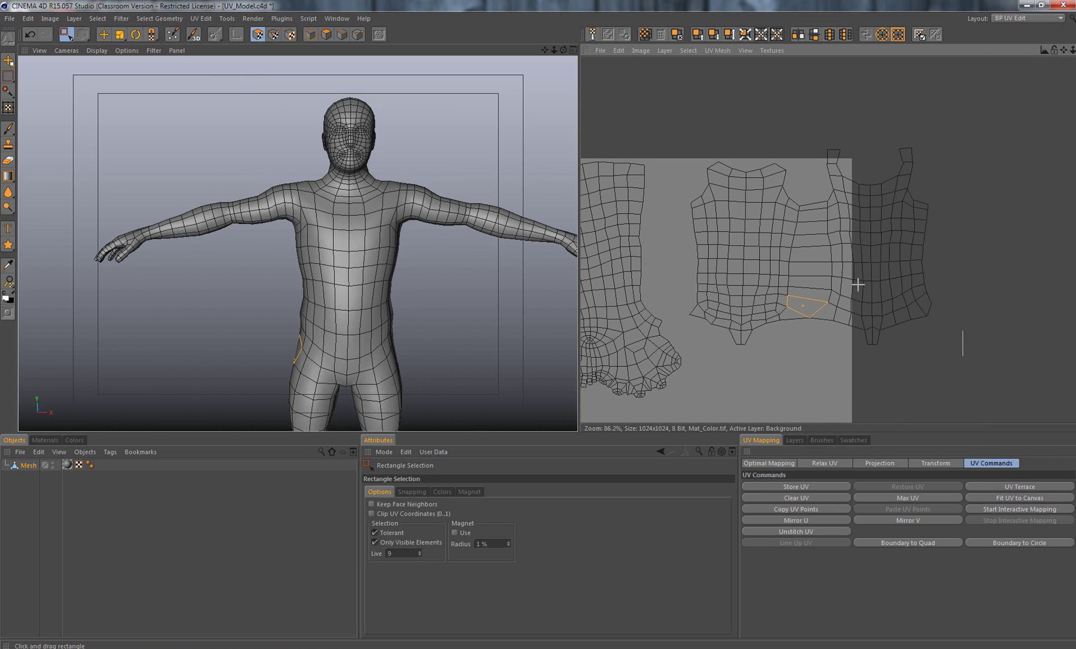
pyautogui.moveTo(852, 283); pyautogui.dragTo(691, 129)
pyautogui.scroll(-4, 744, 144)
pyautogui.keyDown('alt'); pyautogui.moveTo(871, 260); pyautogui.dragTo(854, 260, button='right'); pyautogui.keyUp('alt')
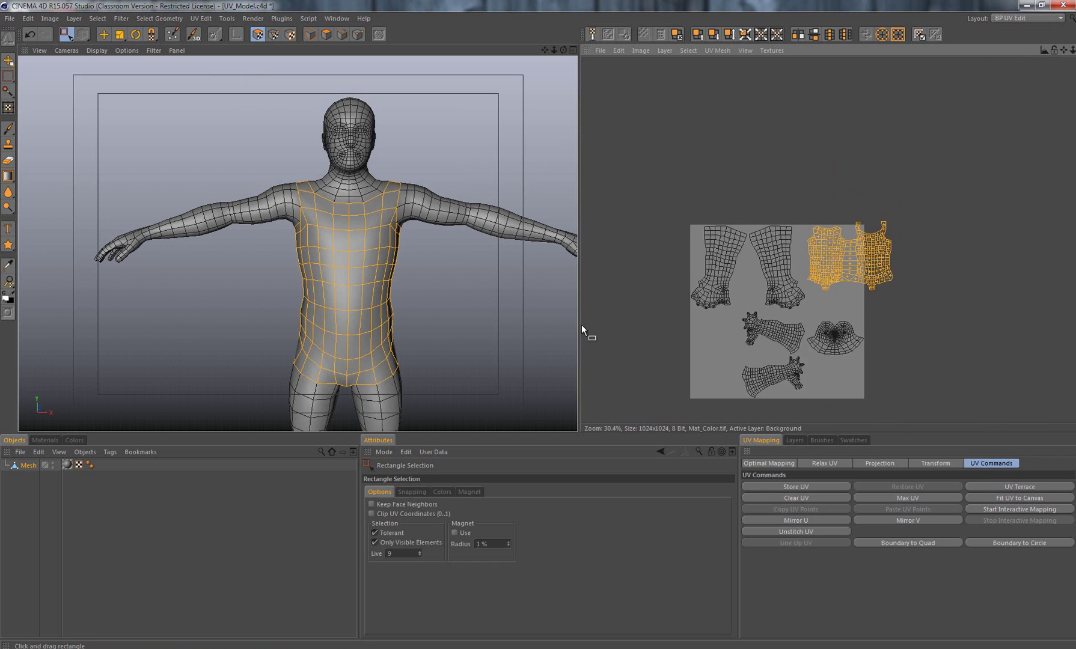
pyautogui.keyDown('alt'); pyautogui.moveTo(851, 332); pyautogui.dragTo(835, 290, button='middle'); pyautogui.keyUp('alt')
pyautogui.keyDown('alt'); pyautogui.moveTo(834, 290); pyautogui.dragTo(871, 289, button='right'); pyautogui.keyUp('alt')
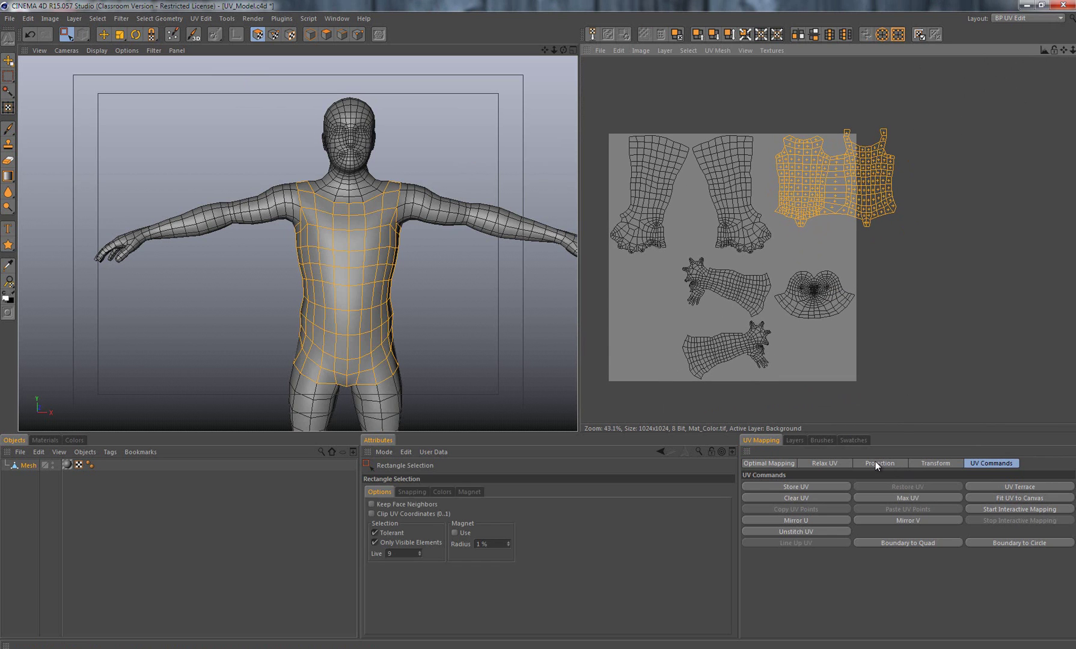
pyautogui.click(827, 464)
pyautogui.click(766, 534)
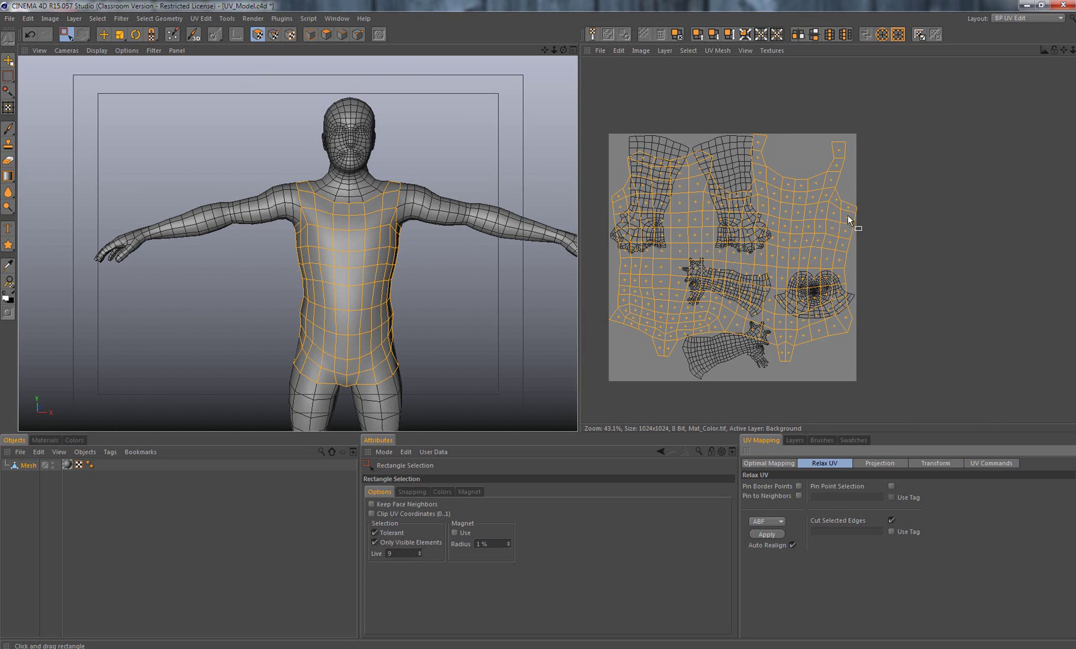
# Move the relaxed torso island off the canvas so it sits beside the right edge, clear of the other islands
pyautogui.rightClick(735, 236)
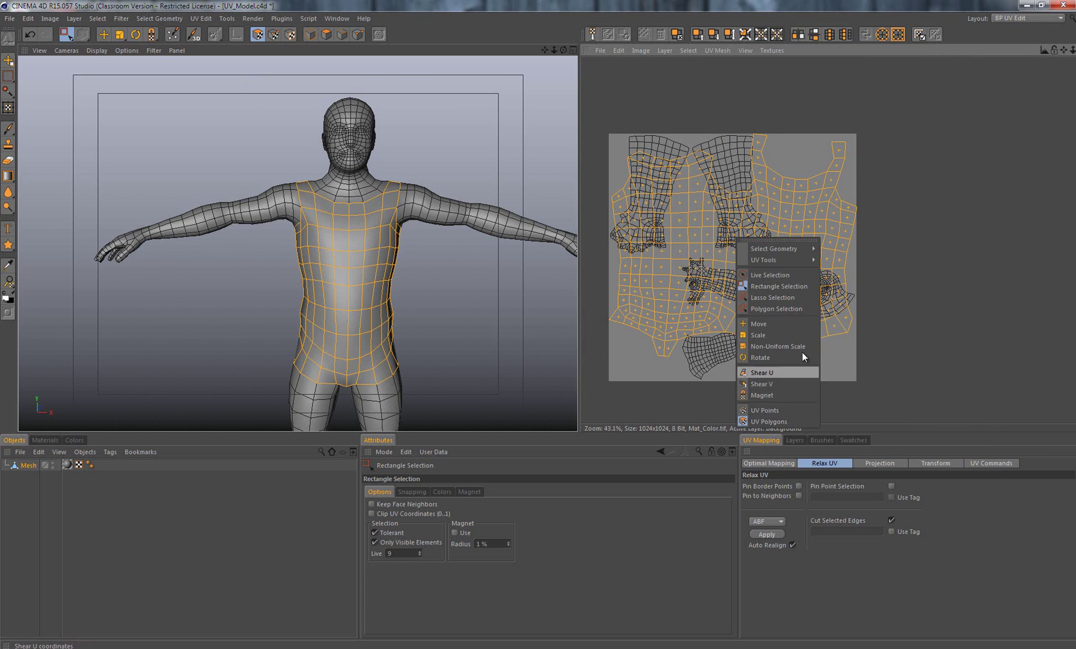
pyautogui.click(797, 237)
pyautogui.moveTo(731, 251); pyautogui.dragTo(1035, 278)
pyautogui.hotkey('ctrl', 'z')
pyautogui.rightClick(792, 250)
pyautogui.click(828, 335)
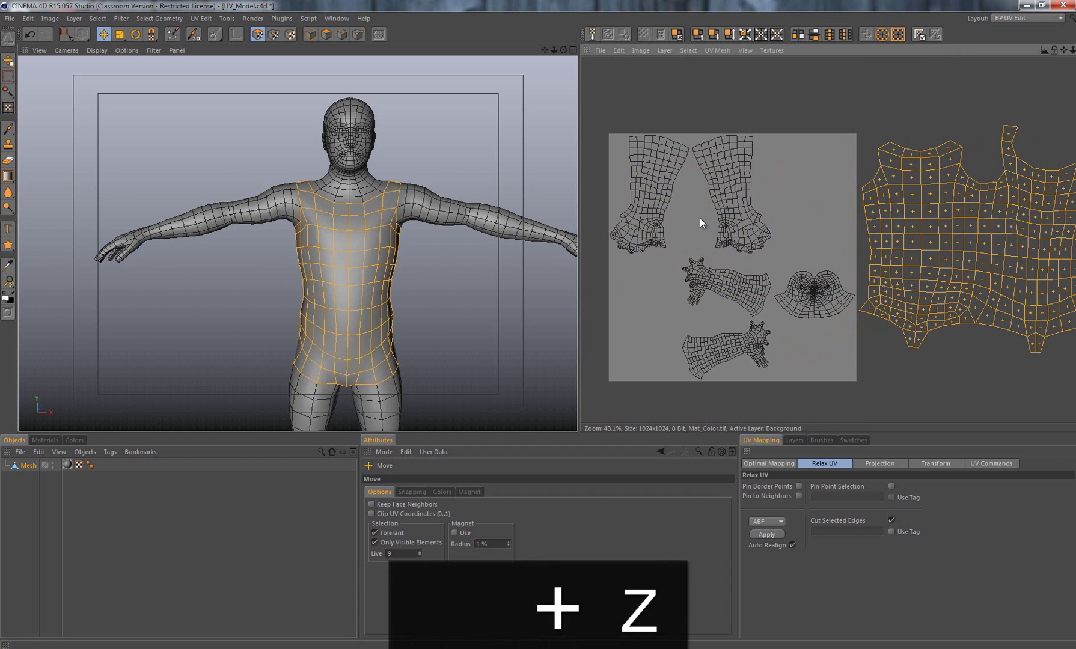
pyautogui.keyDown('alt'); pyautogui.moveTo(716, 210); pyautogui.dragTo(663, 208, button='middle'); pyautogui.keyUp('alt')
pyautogui.keyDown('alt'); pyautogui.moveTo(810, 201); pyautogui.dragTo(751, 202, button='right'); pyautogui.keyUp('alt')
pyautogui.keyDown('alt'); pyautogui.moveTo(580, 327); pyautogui.dragTo(574, 326, button='right'); pyautogui.keyUp('alt')
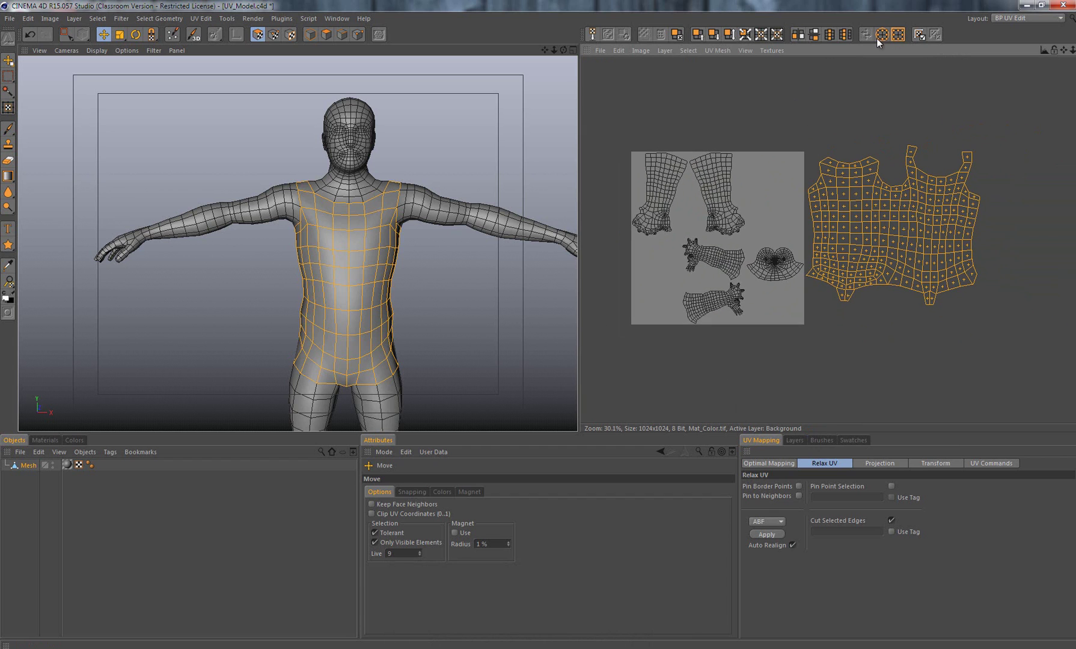
pyautogui.click(689, 51)
pyautogui.click(691, 51)
pyautogui.rightClick(801, 114)
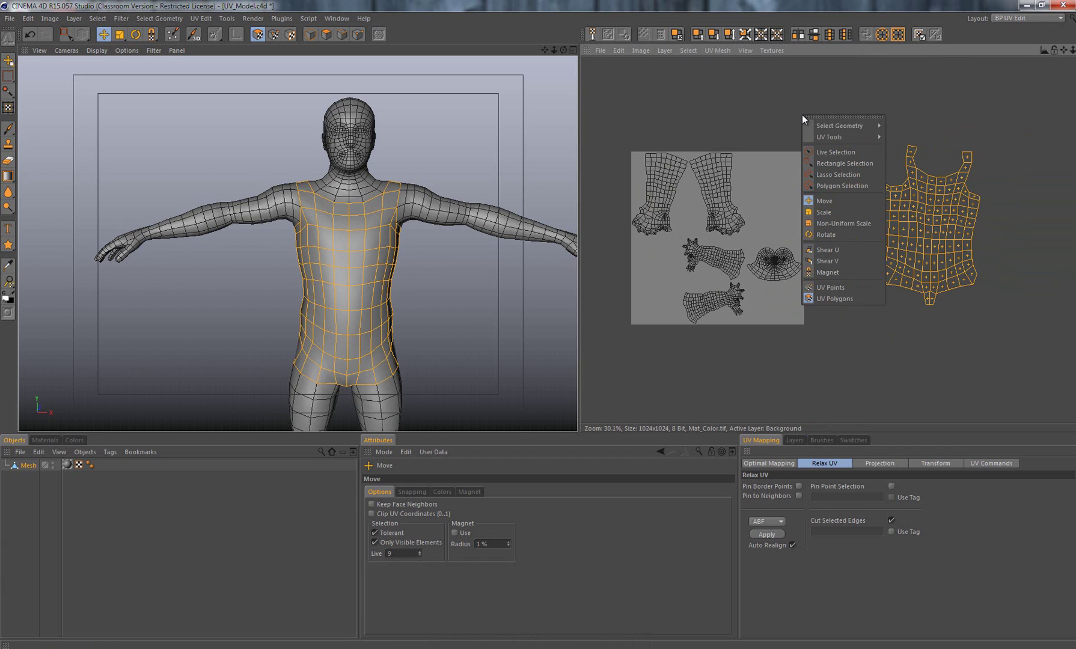
pyautogui.moveTo(827, 122)
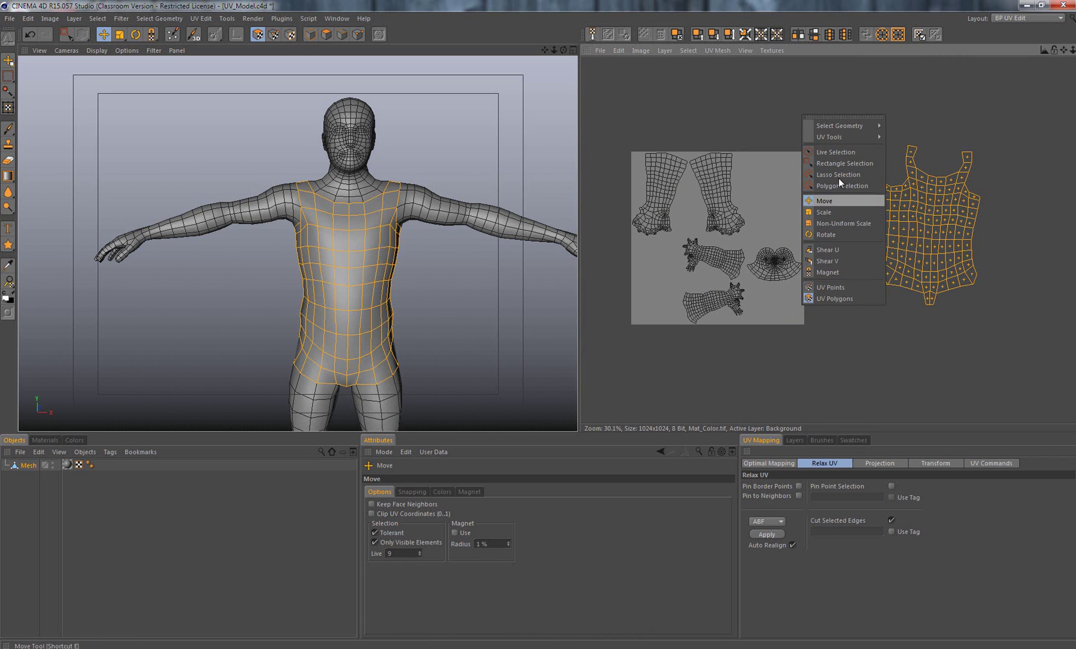
pyautogui.click(958, 108)
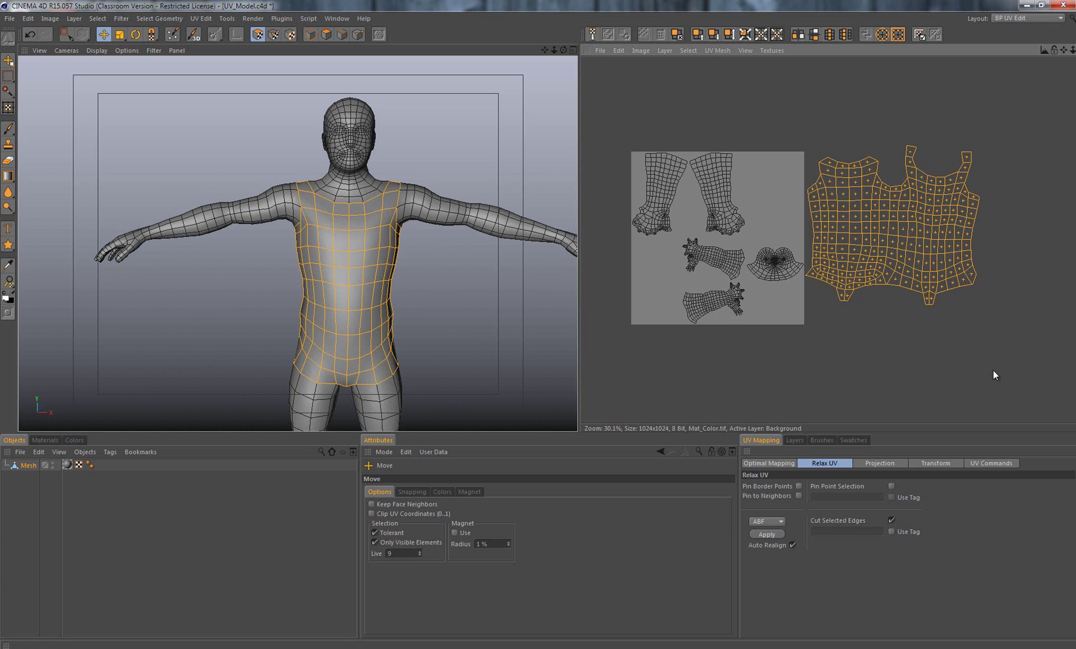
# Select all UV islands and realign them on the canvas with Preserve Orientation, Equalize Island Size and 1% spacing
pyautogui.press('0')
pyautogui.moveTo(666, 99); pyautogui.dragTo(781, 328)
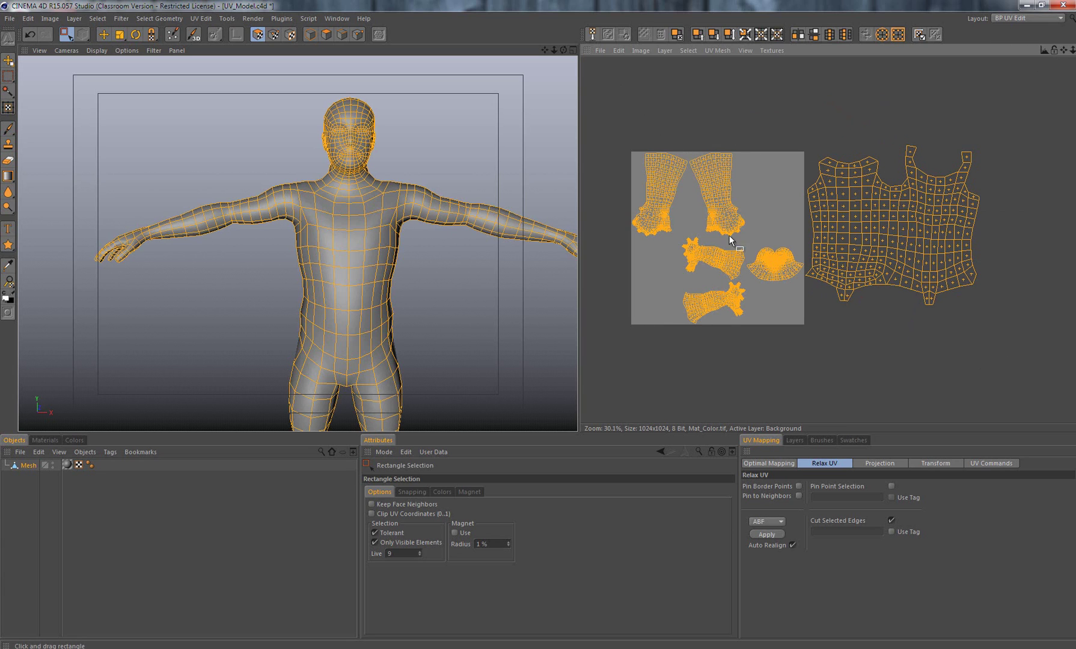
pyautogui.click(767, 462)
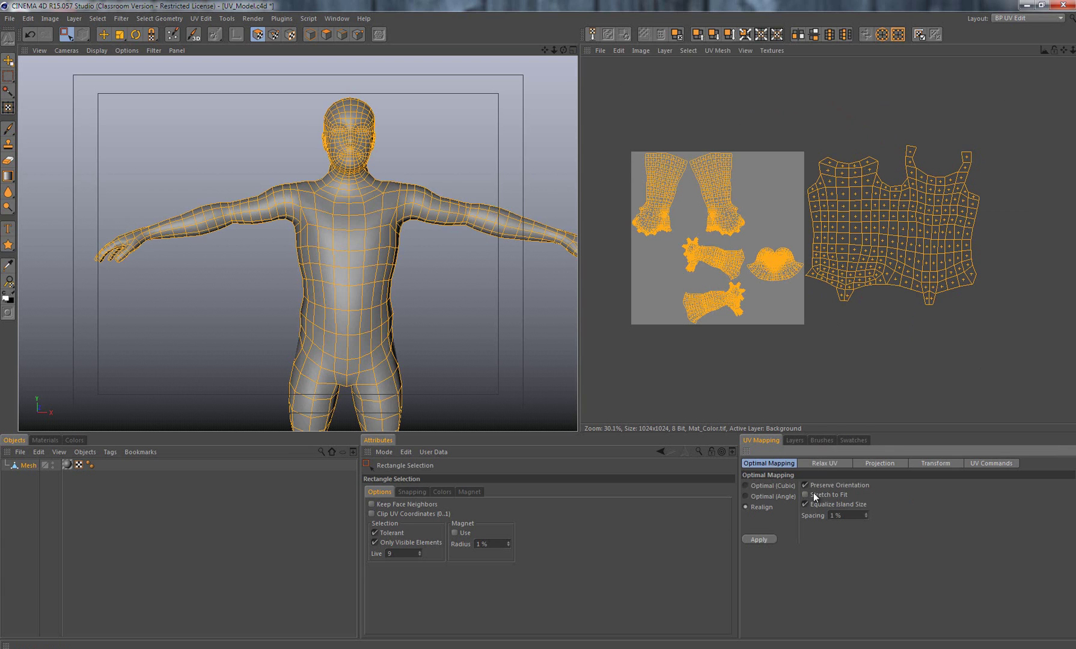
pyautogui.click(758, 538)
pyautogui.scroll(3, 685, 241)
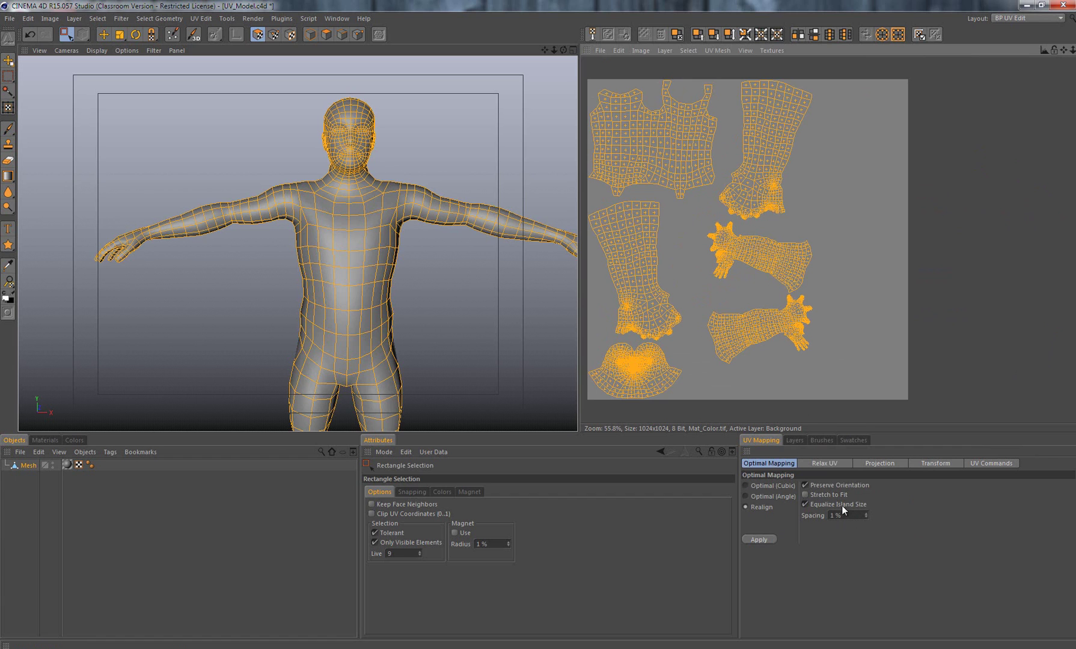
pyautogui.scroll(3, 792, 292)
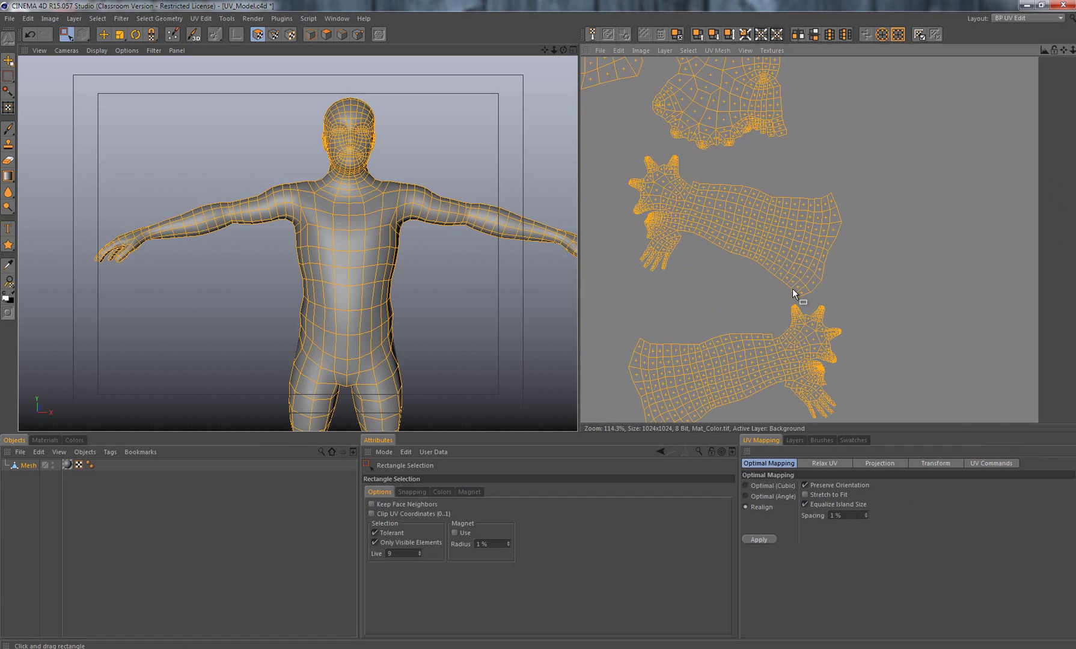
# Realign the selected UV islands with the spacing set to 20%
pyautogui.scroll(-4, 893, 281)
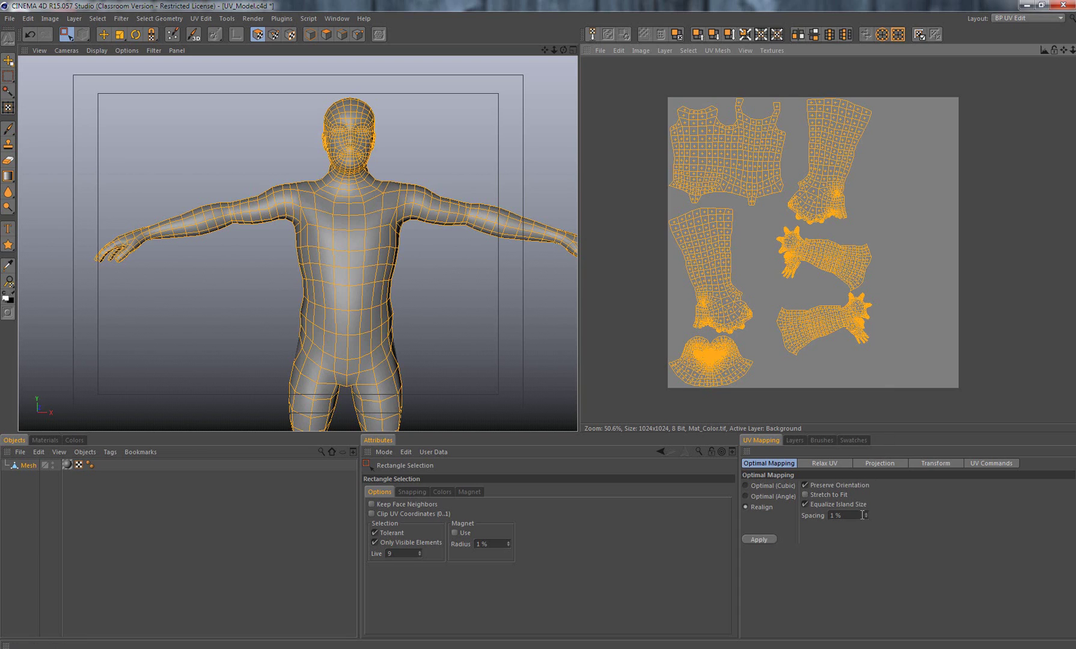
pyautogui.moveTo(864, 516); pyautogui.dragTo(866, 512)
pyautogui.click(772, 539)
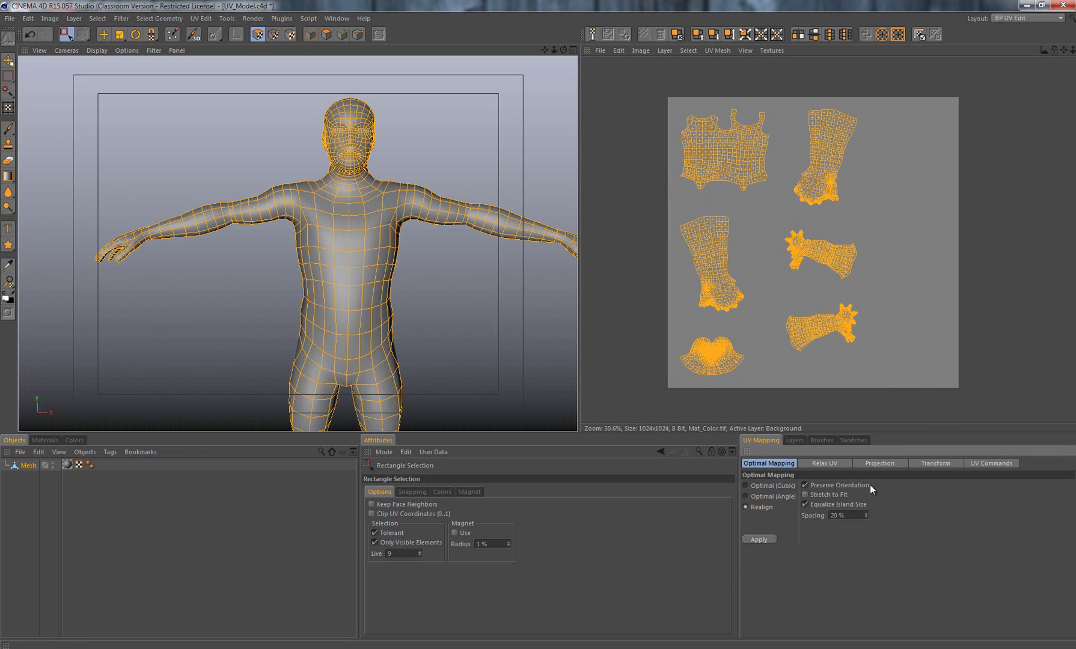
# Set the spacing to 1%, realign the UV islands again and clear the selection
pyautogui.moveTo(847, 515); pyautogui.dragTo(705, 500)
pyautogui.write('1')
pyautogui.click(759, 538)
pyautogui.click(995, 155)
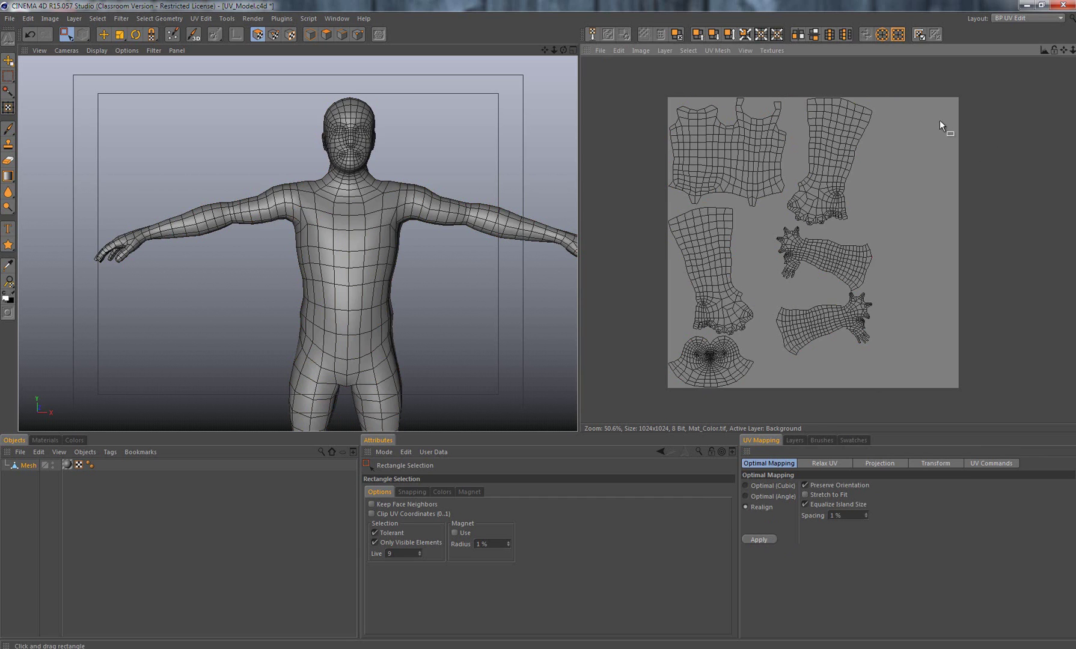
# Examine the realigned UV layout and the unused canvas space beside the islands
pyautogui.moveTo(981, 81); pyautogui.dragTo(881, 415)
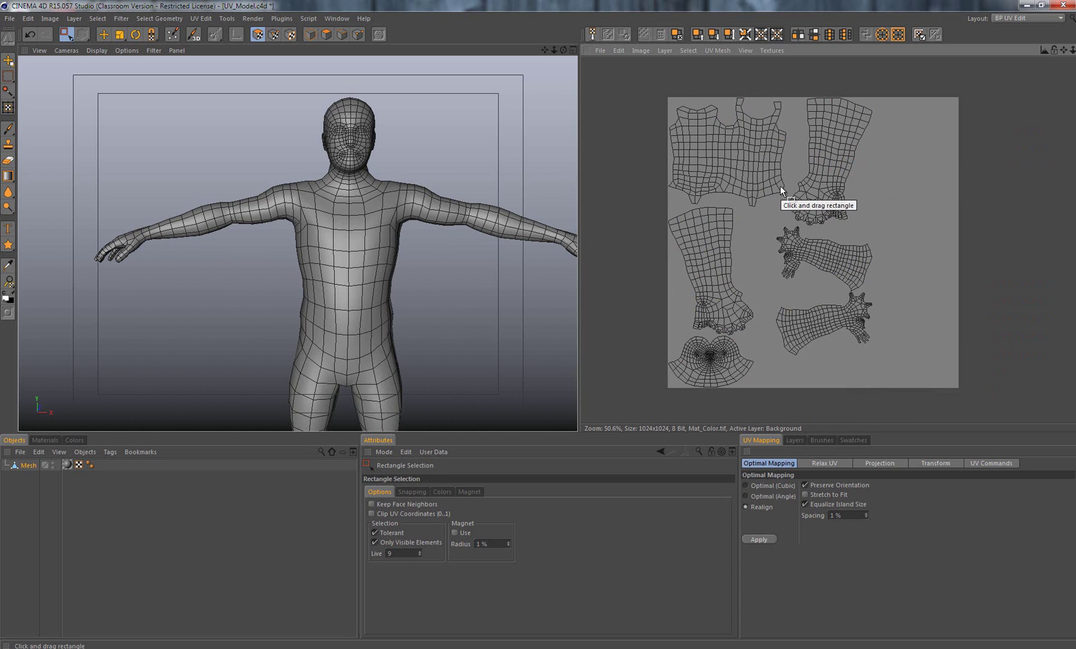
pyautogui.scroll(5, 713, 133)
pyautogui.keyDown('alt'); pyautogui.moveTo(581, 326); pyautogui.dragTo(568, 357, button='middle'); pyautogui.keyUp('alt')
pyautogui.keyDown('alt'); pyautogui.moveTo(996, 277); pyautogui.dragTo(931, 185, button='middle'); pyautogui.keyUp('alt')
pyautogui.keyDown('alt'); pyautogui.moveTo(997, 277); pyautogui.dragTo(871, 276, button='right'); pyautogui.keyUp('alt')
pyautogui.keyDown('alt'); pyautogui.moveTo(997, 276); pyautogui.dragTo(872, 238, button='middle'); pyautogui.keyUp('alt')
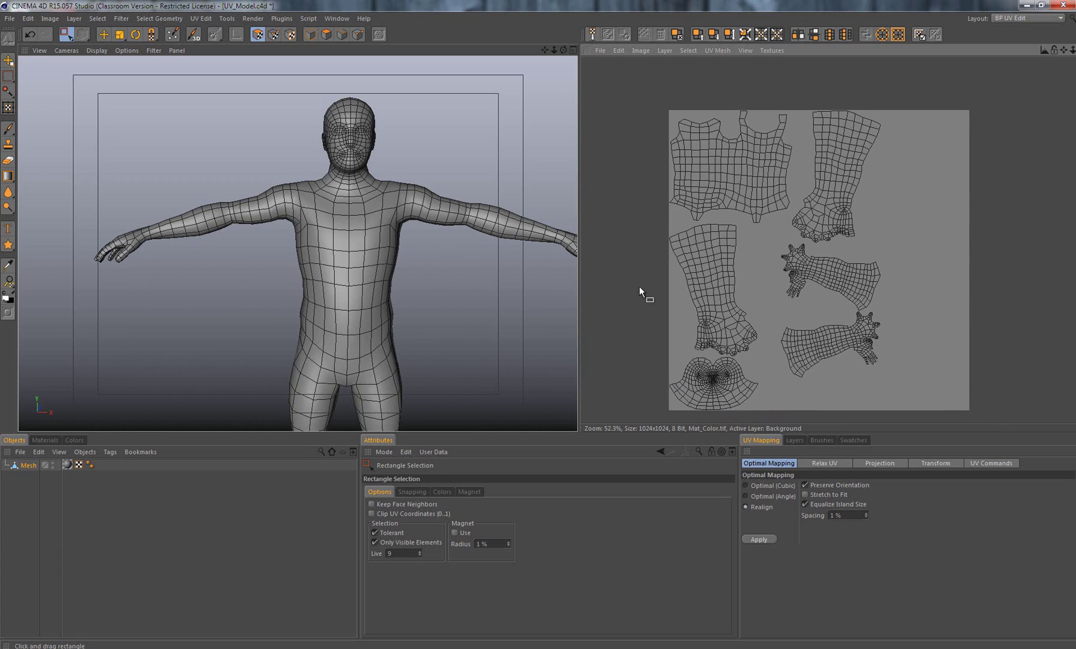
pyautogui.scroll(5, 582, 325)
pyautogui.scroll(-8, 580, 324)
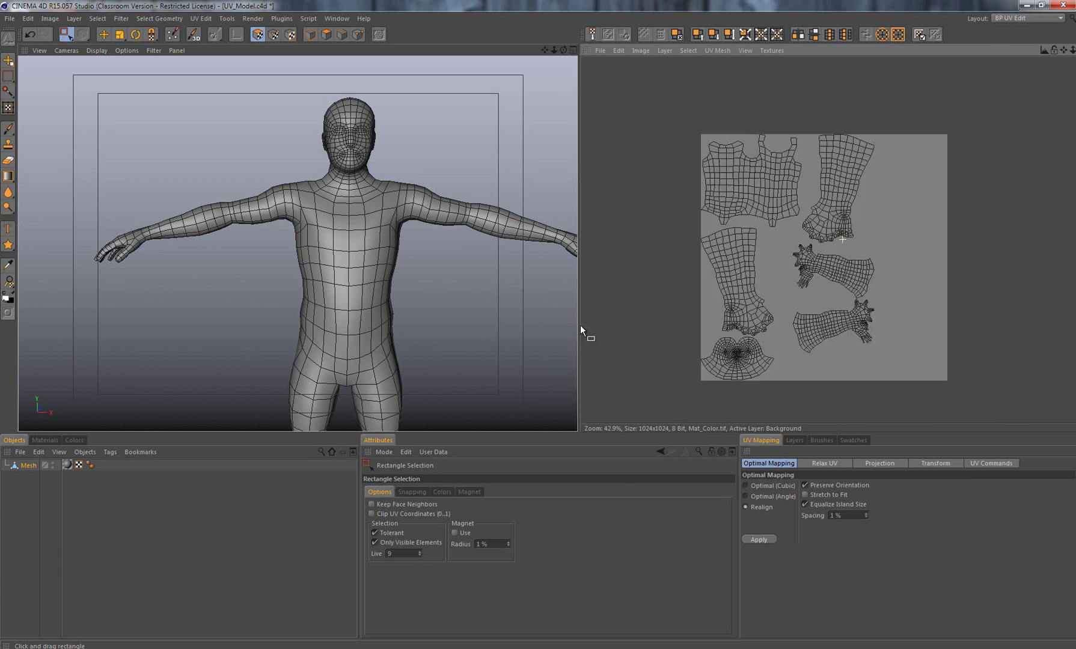
# Try to pull the toe area of the upper leg island with the Magnet tool, and undo the changes
pyautogui.scroll(3, 778, 215)
pyautogui.scroll(2, 580, 324)
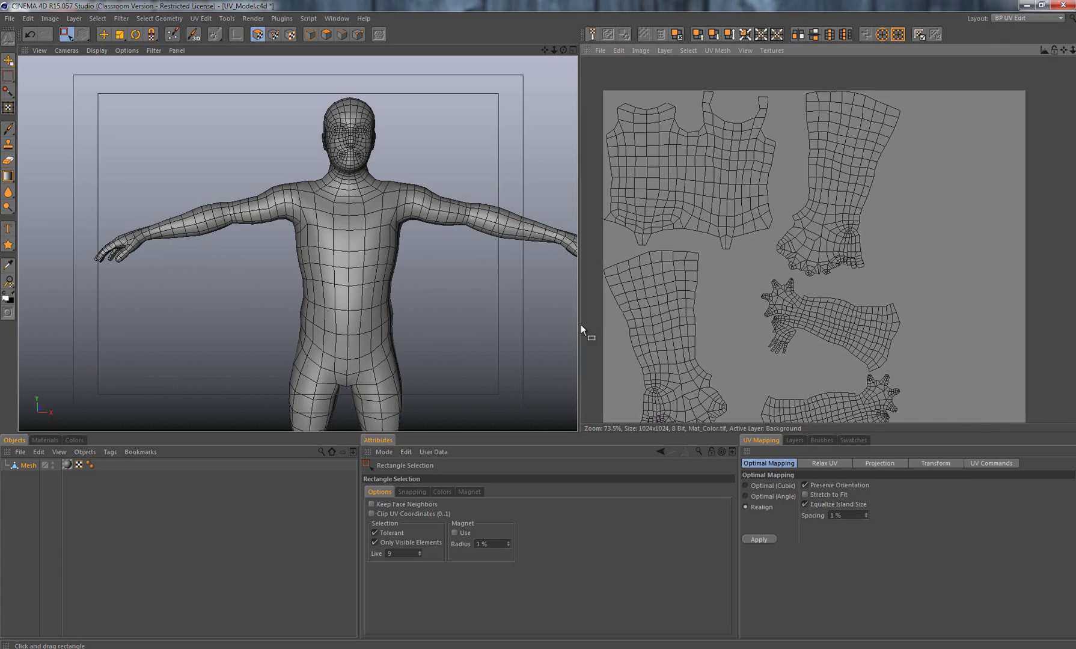
pyautogui.scroll(2, 580, 325)
pyautogui.scroll(1, 581, 325)
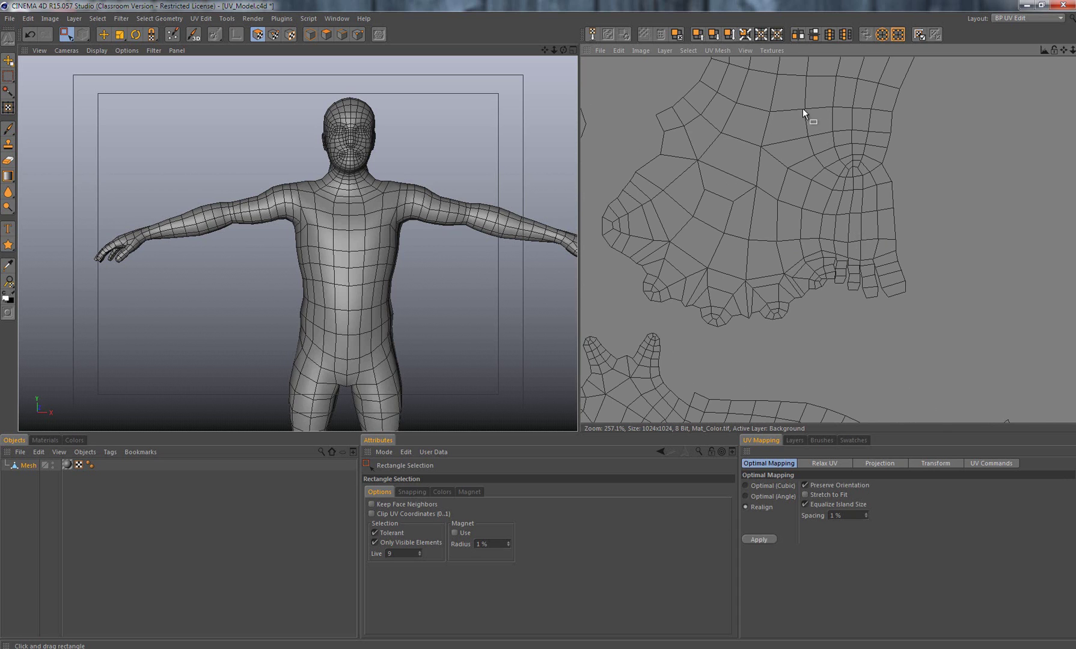
pyautogui.rightClick(849, 149)
pyautogui.click(882, 307)
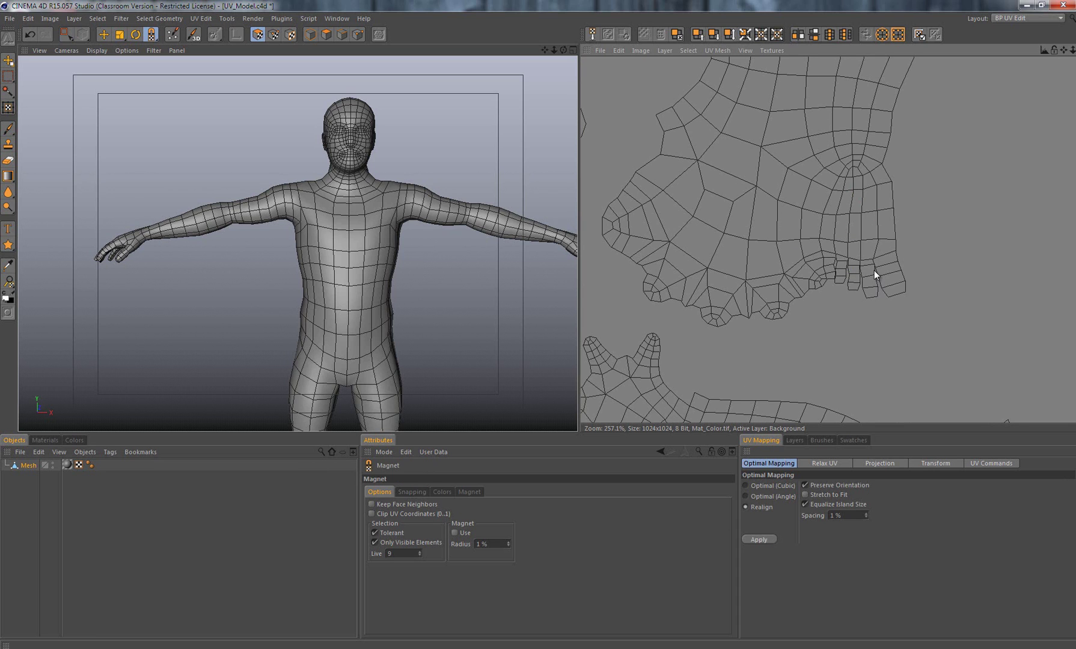
pyautogui.moveTo(839, 271)
pyautogui.mouseDown()
pyautogui.moveTo(894, 254)
pyautogui.moveTo(869, 264)
pyautogui.moveTo(872, 255)
pyautogui.moveTo(914, 268)
pyautogui.moveTo(919, 249)
pyautogui.moveTo(914, 274)
pyautogui.moveTo(918, 243)
pyautogui.mouseUp()
pyautogui.scroll(-5, 933, 259)
pyautogui.hotkey('ctrl', 'z')
pyautogui.hotkey('ctrl', 'z')
pyautogui.hotkey('ctrl', 'z')
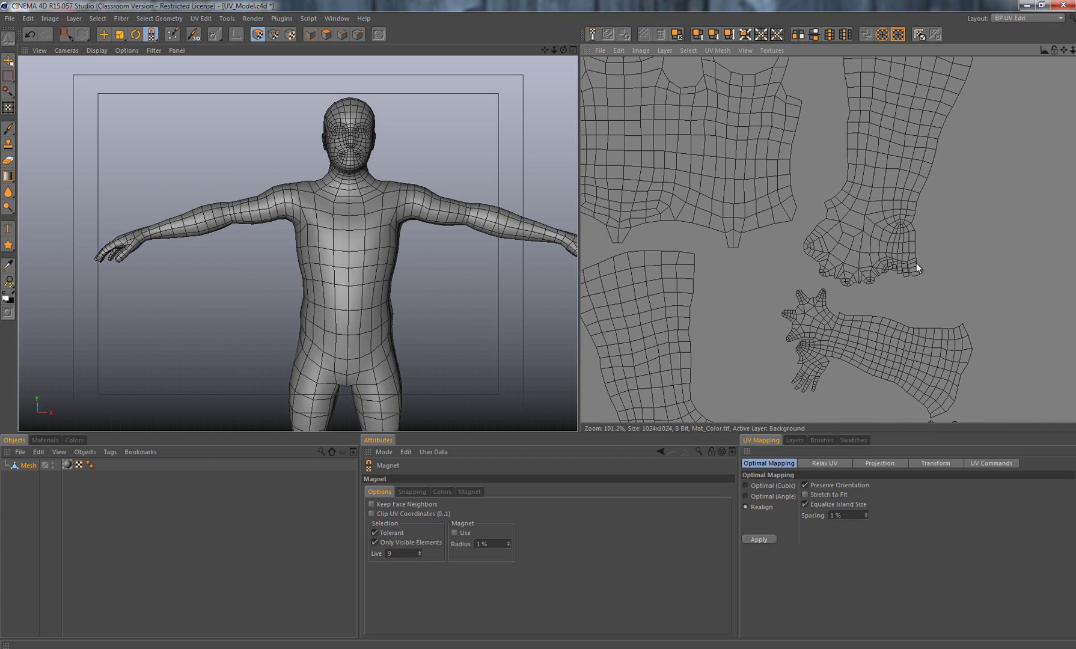
# Turn on Use for the Magnet tool and undo the remaining changes to the foot's UVs
pyautogui.click(454, 532)
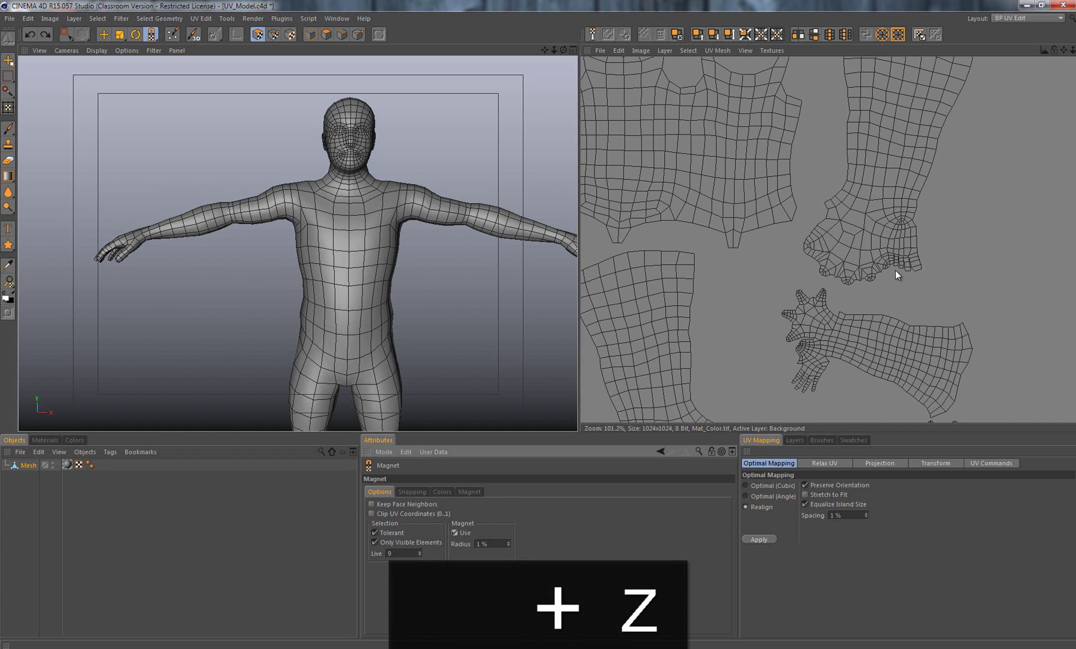
pyautogui.hotkey('ctrl', 'z')
pyautogui.hotkey('ctrl', 'z')
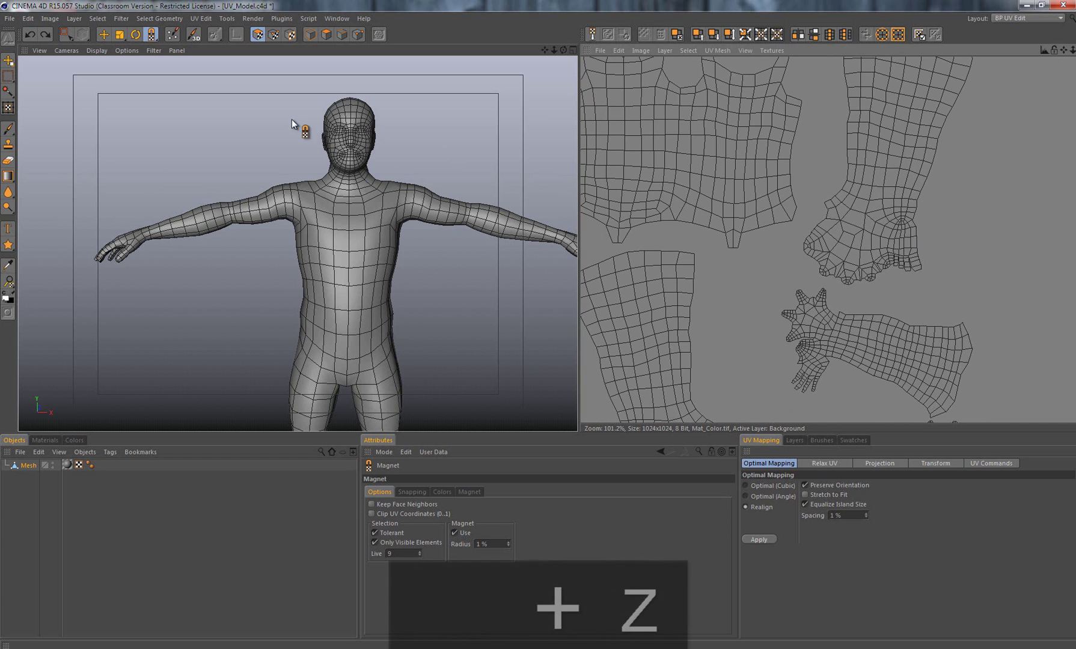
# In UV polygon mode, select only the foot polygons of the upper leg island, excluding the shin and the hand's fingertip
pyautogui.click(325, 33)
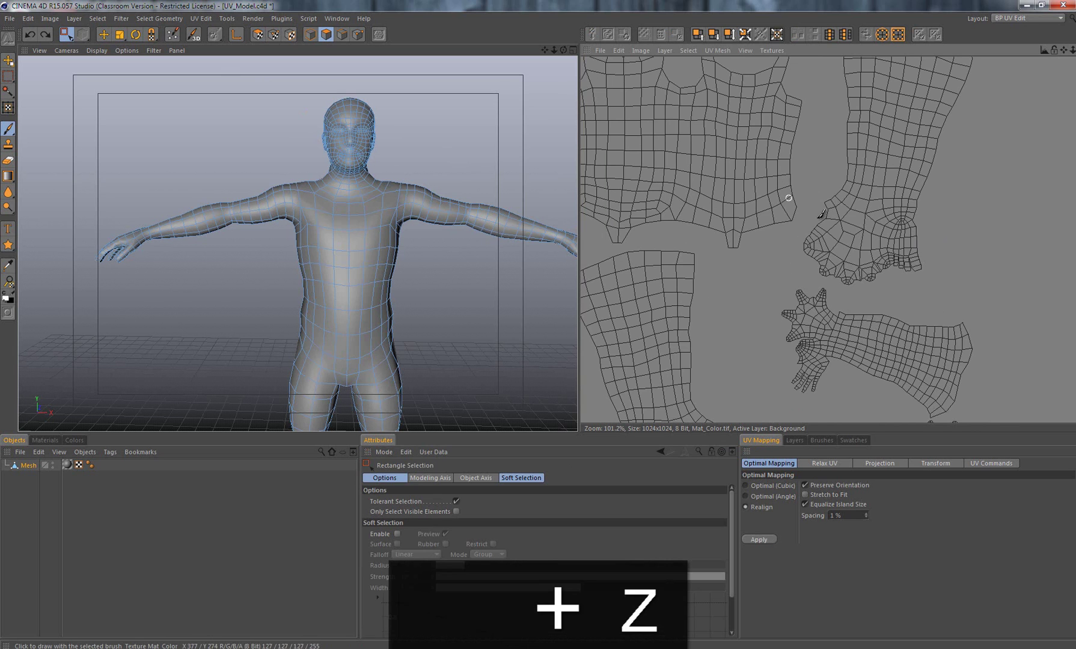
pyautogui.click(263, 34)
pyautogui.moveTo(973, 289); pyautogui.dragTo(803, 160)
pyautogui.keyDown('alt'); pyautogui.moveTo(1003, 162); pyautogui.dragTo(960, 183, button='middle'); pyautogui.keyUp('alt')
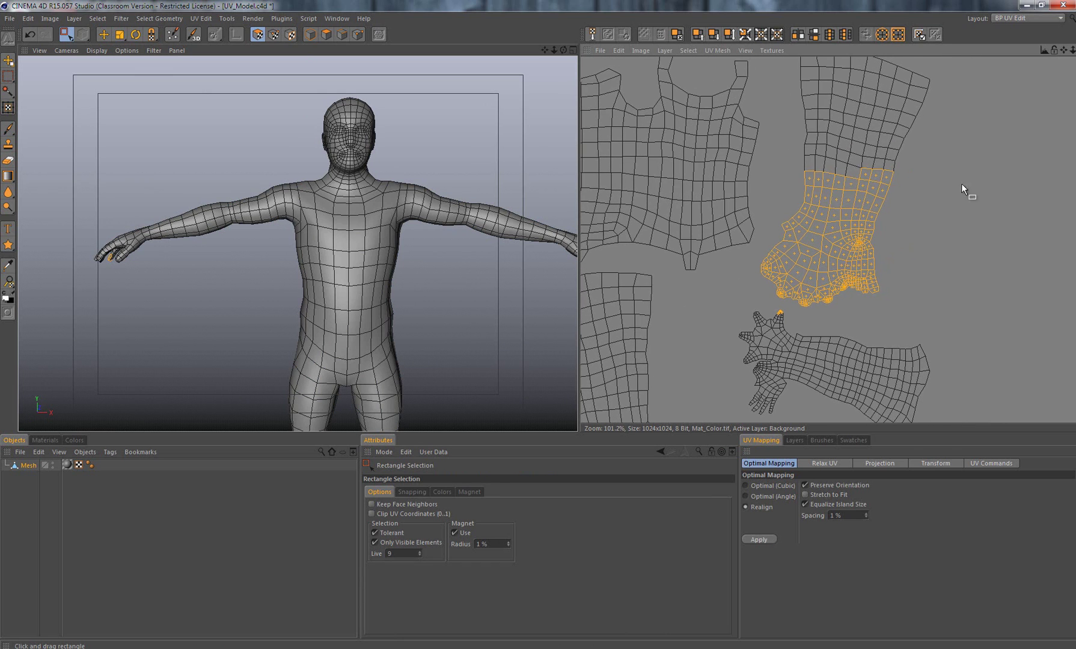
pyautogui.moveTo(973, 139); pyautogui.dragTo(769, 204)
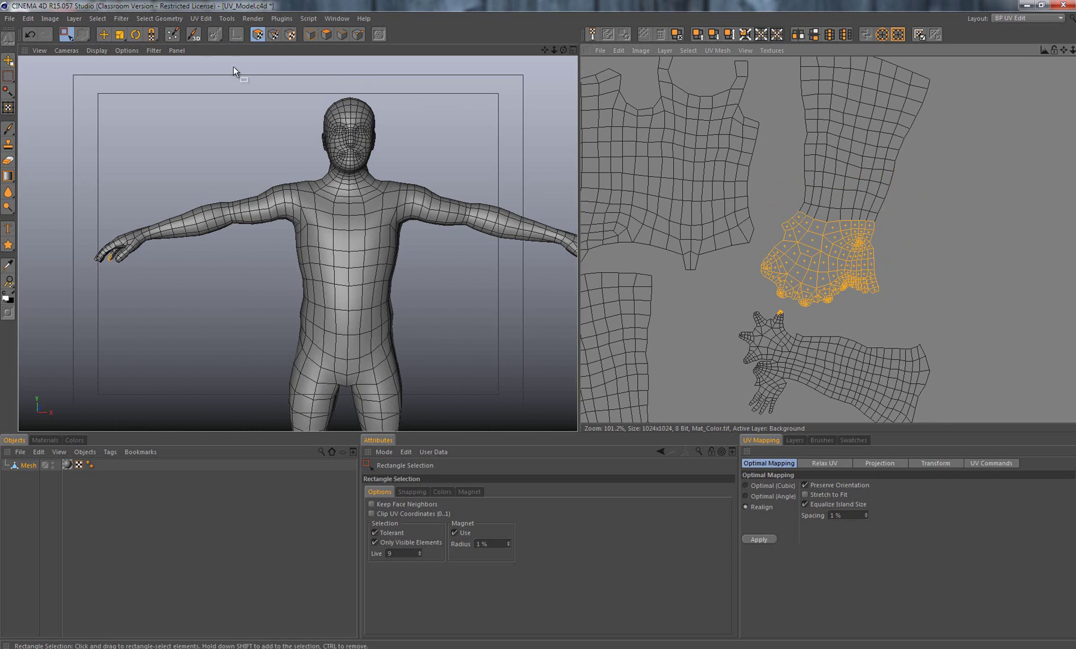
pyautogui.rightClick(805, 250)
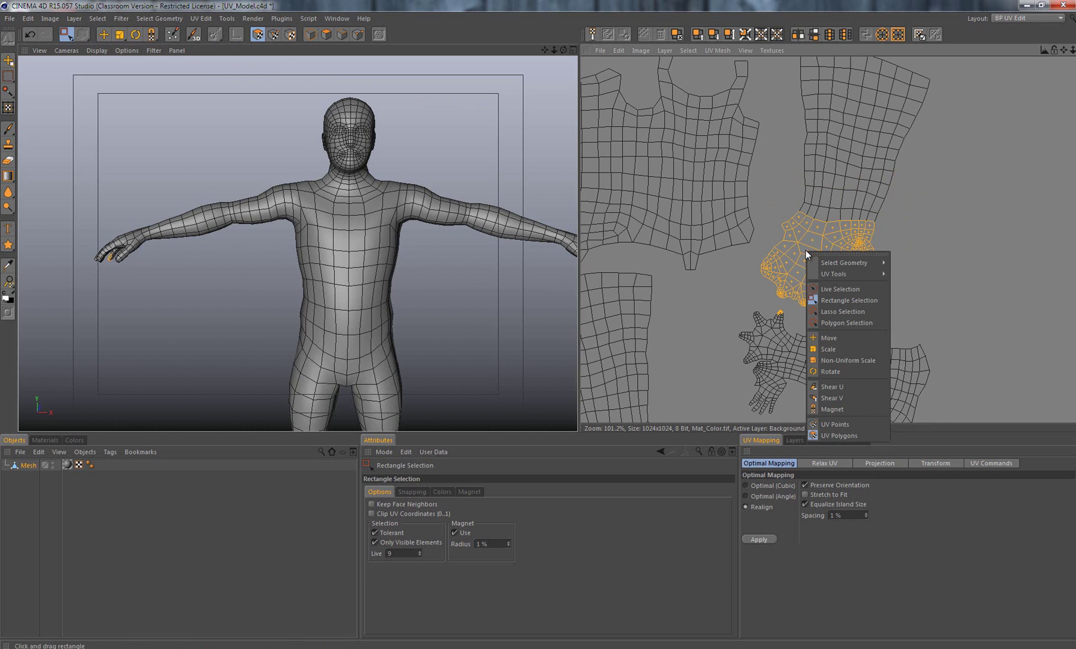
pyautogui.click(777, 261)
pyautogui.keyDown('ctrl'); pyautogui.moveTo(754, 306); pyautogui.dragTo(792, 336); pyautogui.keyUp('ctrl')
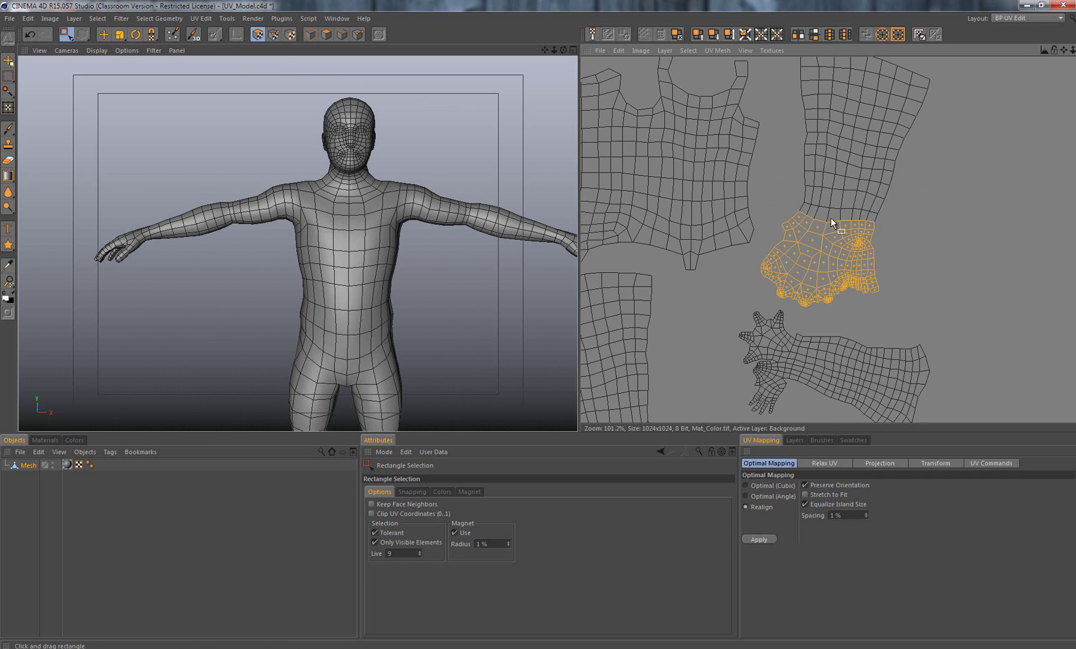
# Try to reshape the selected foot polygons with the Magnet tool, and undo the pull
pyautogui.rightClick(830, 217)
pyautogui.click(857, 374)
pyautogui.moveTo(806, 281)
pyautogui.mouseDown()
pyautogui.moveTo(833, 291)
pyautogui.moveTo(823, 281)
pyautogui.moveTo(827, 303)
pyautogui.moveTo(846, 276)
pyautogui.moveTo(801, 293)
pyautogui.moveTo(852, 300)
pyautogui.moveTo(809, 282)
pyautogui.moveTo(950, 276)
pyautogui.moveTo(844, 283)
pyautogui.moveTo(883, 277)
pyautogui.moveTo(875, 262)
pyautogui.mouseUp()
pyautogui.hotkey('ctrl', 'z')
pyautogui.hotkey('ctrl', 'z')
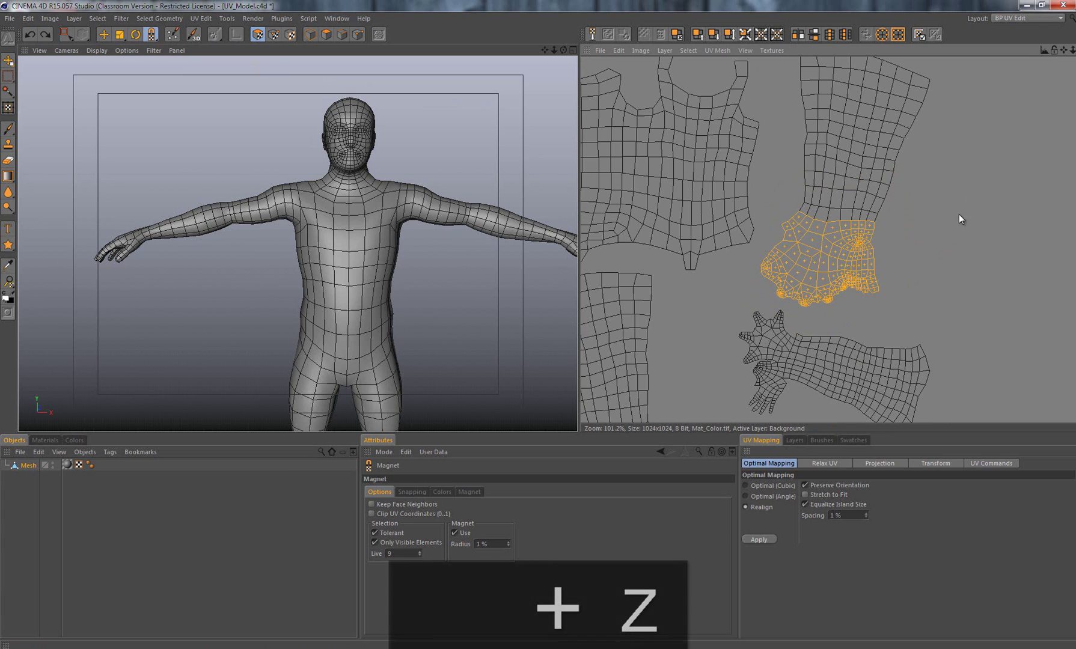
# Return to Rectangle Selection and clear the foot polygon selection in the UV layout
pyautogui.keyDown('alt'); pyautogui.moveTo(912, 235); pyautogui.dragTo(580, 325, button='right'); pyautogui.keyUp('alt')
pyautogui.keyDown('alt'); pyautogui.moveTo(913, 235); pyautogui.dragTo(883, 256, button='middle'); pyautogui.keyUp('alt')
pyautogui.keyDown('alt'); pyautogui.moveTo(967, 276); pyautogui.dragTo(959, 253, button='middle'); pyautogui.keyUp('alt')
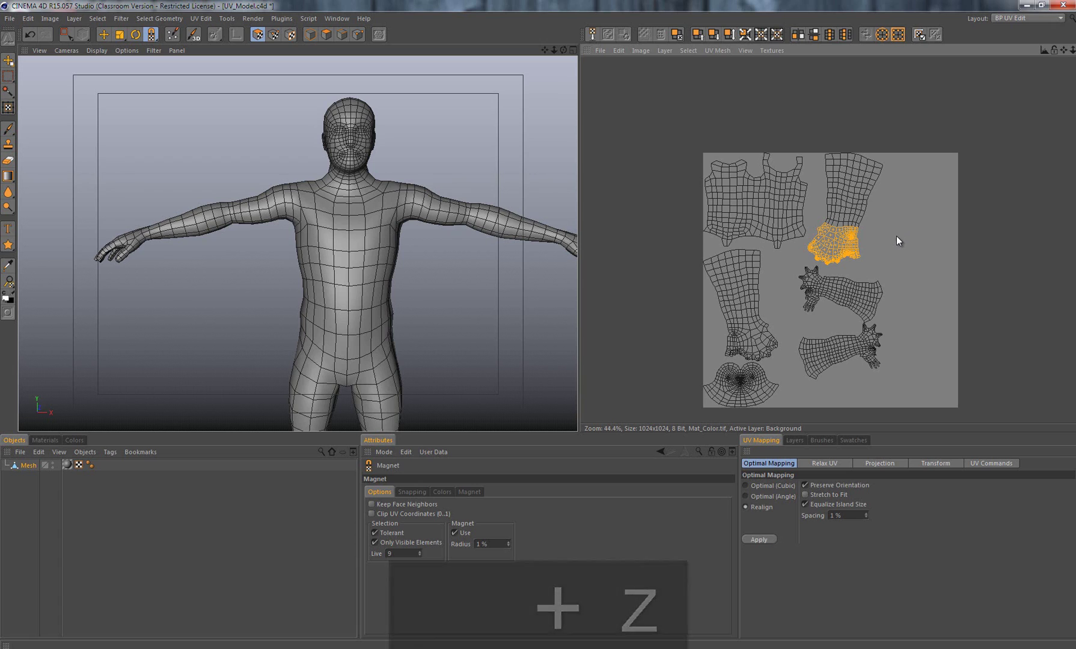
pyautogui.click(66, 35)
pyautogui.click(826, 143)
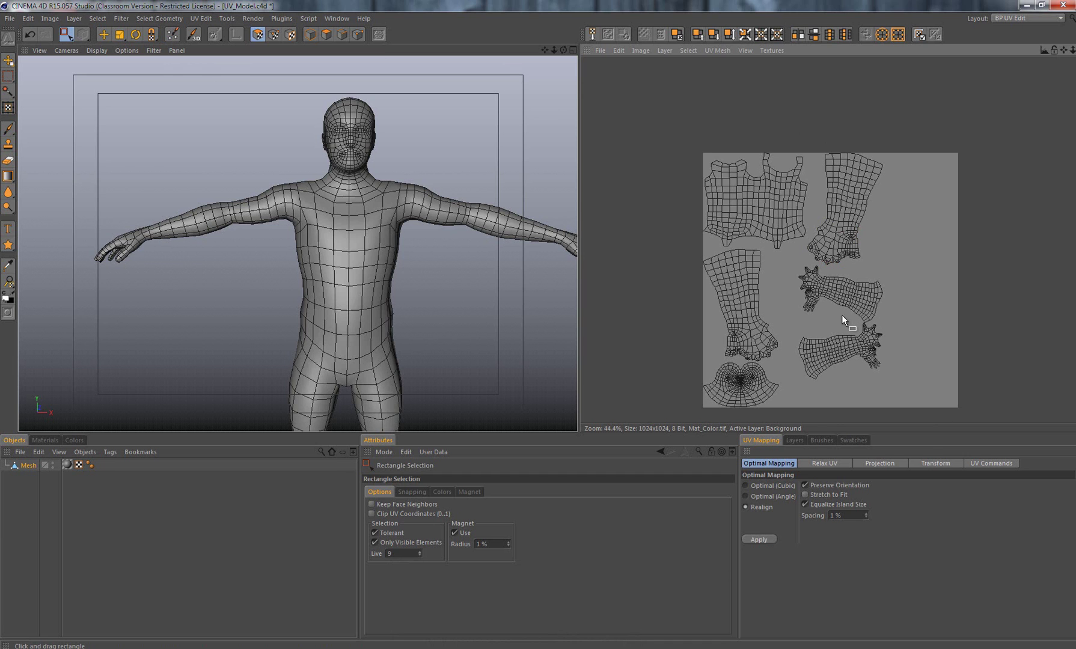
# Examine the figure from an angle and compare it with the leg, torso and arm islands in the UV layout
pyautogui.keyDown('alt'); pyautogui.moveTo(480, 277); pyautogui.dragTo(402, 252); pyautogui.keyUp('alt')
pyautogui.scroll(-3, 402, 251)
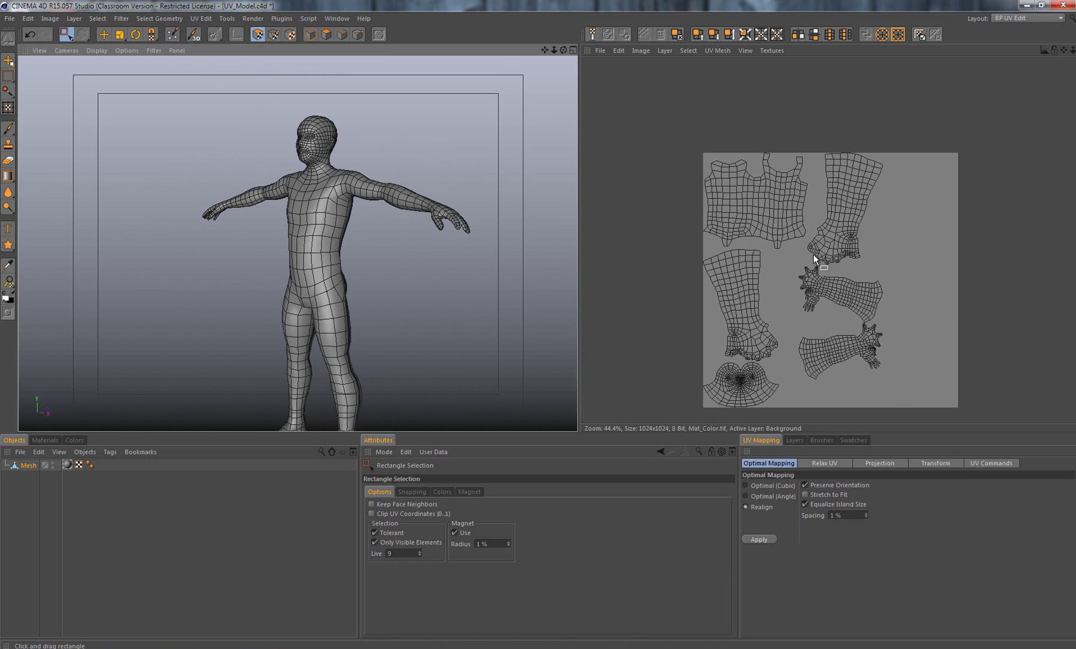
pyautogui.keyDown('alt'); pyautogui.moveTo(795, 243); pyautogui.dragTo(914, 243, button='right'); pyautogui.keyUp('alt')
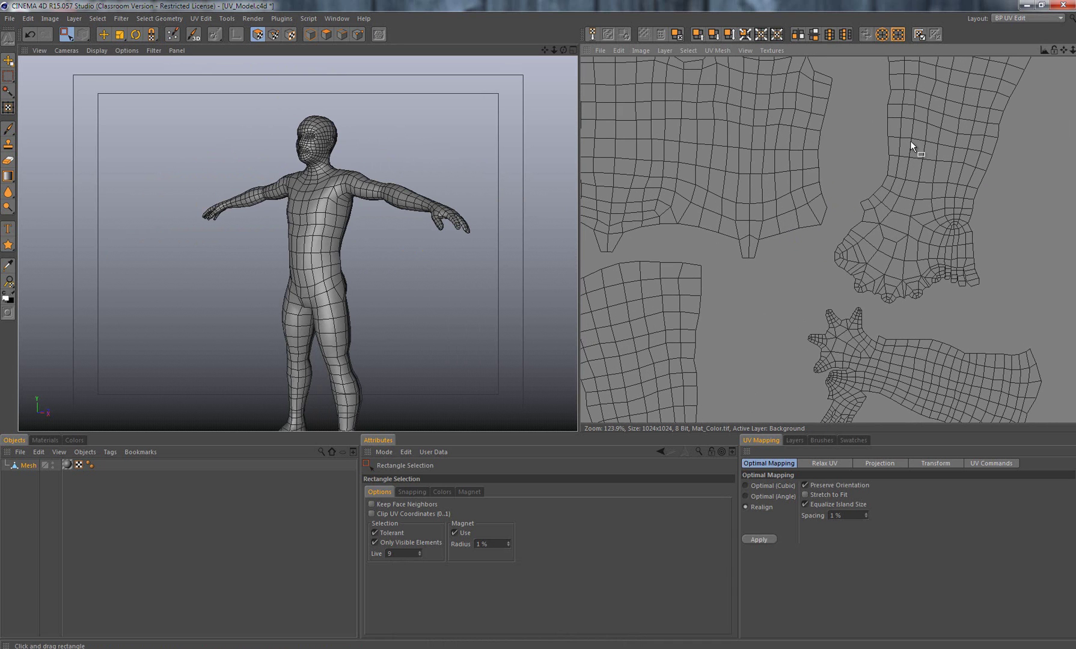
pyautogui.keyDown('alt'); pyautogui.moveTo(911, 141); pyautogui.dragTo(658, 291, button='middle'); pyautogui.keyUp('alt')
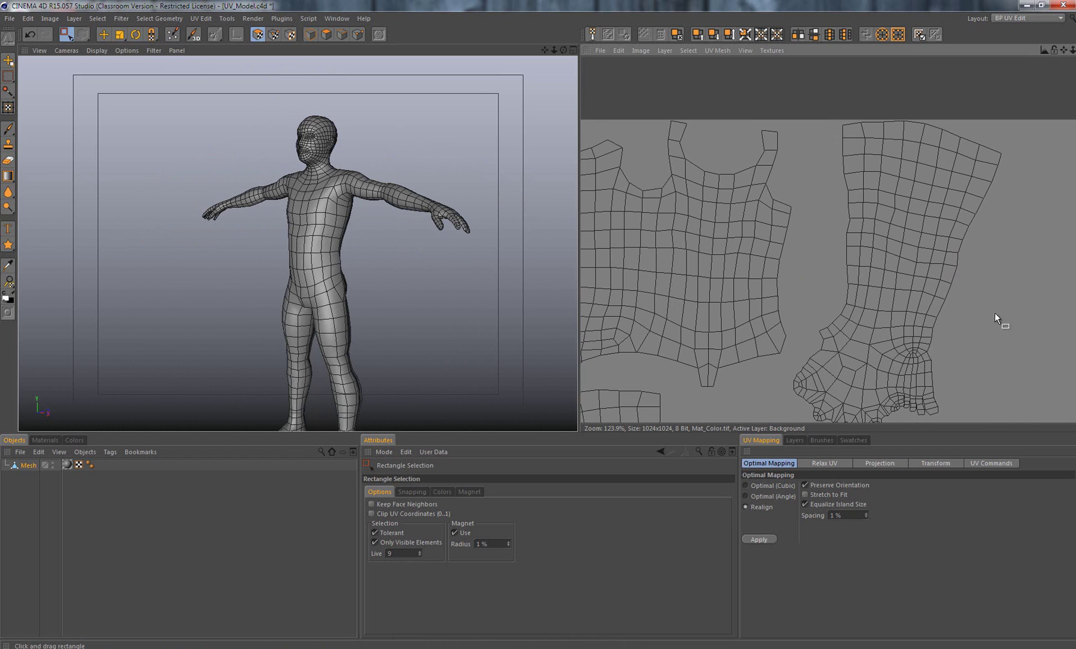
pyautogui.keyDown('alt'); pyautogui.moveTo(1037, 291); pyautogui.dragTo(580, 324, button='right'); pyautogui.keyUp('alt')
pyautogui.keyDown('alt'); pyautogui.moveTo(580, 323); pyautogui.dragTo(993, 274, button='middle'); pyautogui.keyUp('alt')
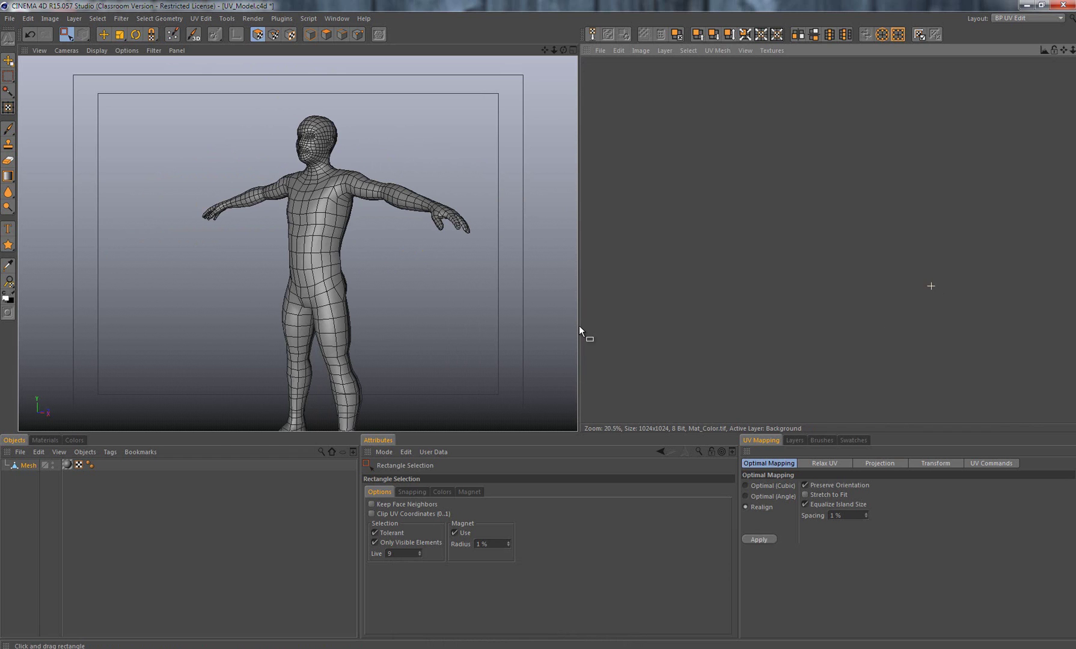
pyautogui.keyDown('alt'); pyautogui.moveTo(580, 325); pyautogui.dragTo(784, 276, button='right'); pyautogui.keyUp('alt')
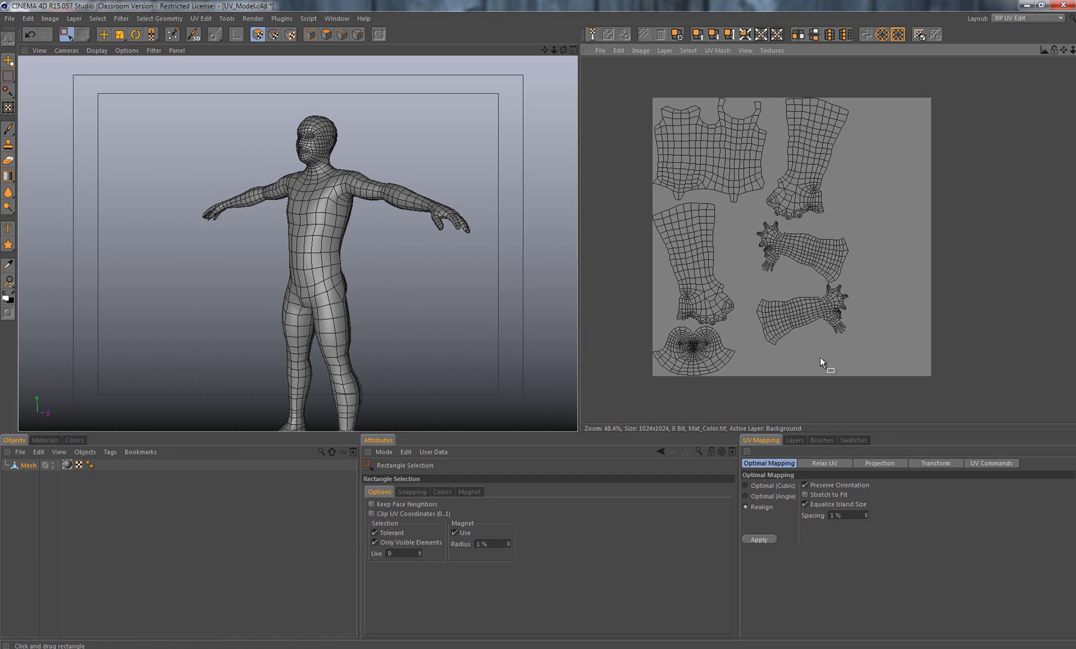
# Hide the Background layer of Mat_Color.tif to show the checker pattern on the model
pyautogui.click(795, 440)
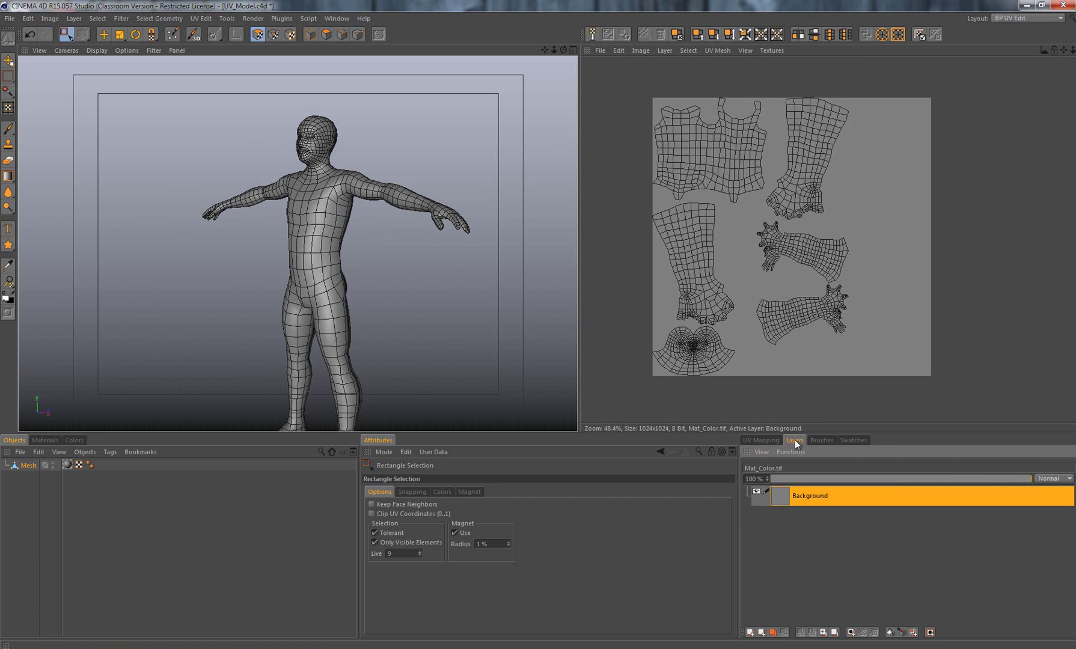
pyautogui.click(756, 492)
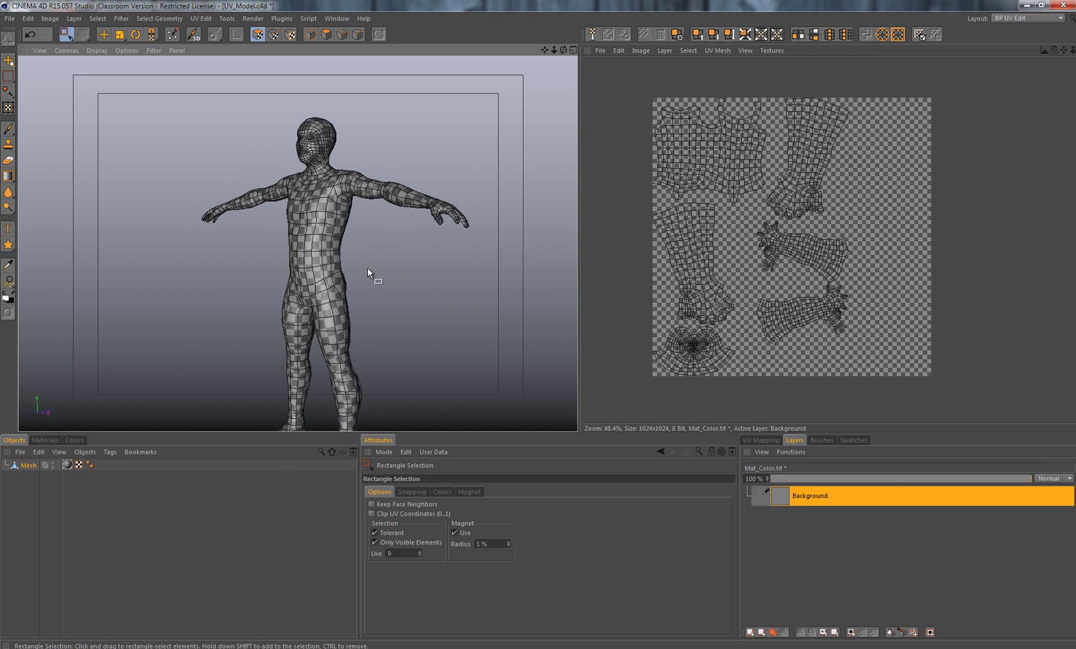
# Examine the checker pattern on the model's legs for stretching
pyautogui.keyDown('alt'); pyautogui.moveTo(367, 267); pyautogui.dragTo(406, 334); pyautogui.keyUp('alt')
pyautogui.keyDown('alt'); pyautogui.moveTo(405, 335); pyautogui.dragTo(451, 243, button='middle'); pyautogui.keyUp('alt')
pyautogui.keyDown('alt'); pyautogui.moveTo(450, 242); pyautogui.dragTo(500, 308, button='right'); pyautogui.keyUp('alt')
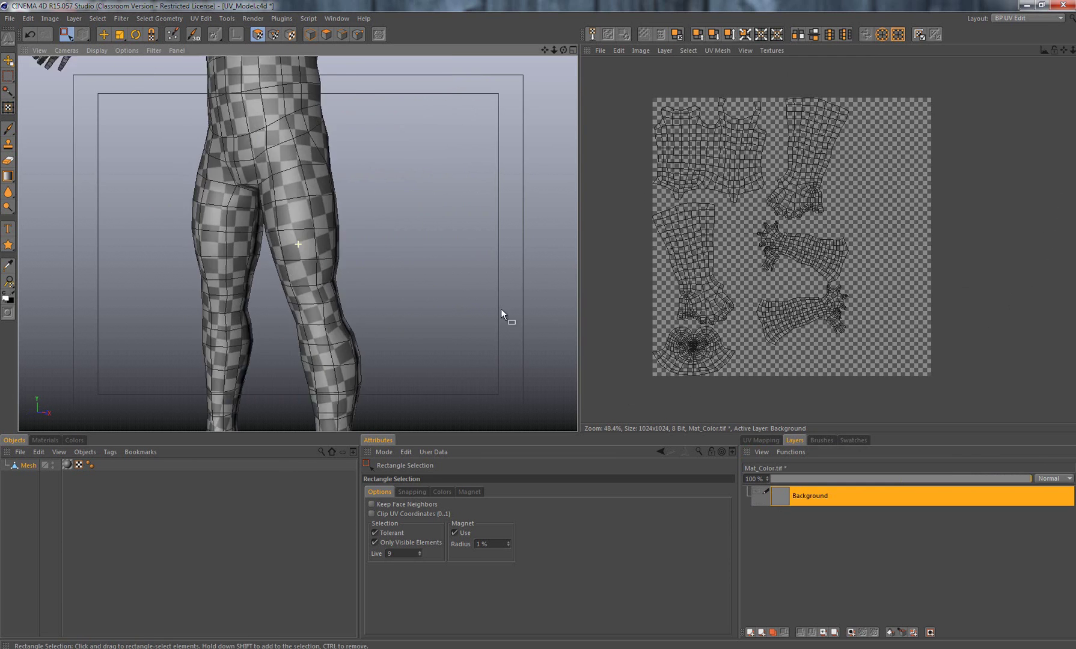
pyautogui.keyDown('alt'); pyautogui.moveTo(501, 309); pyautogui.dragTo(481, 415, button='middle'); pyautogui.keyUp('alt')
pyautogui.keyDown('alt'); pyautogui.moveTo(430, 307); pyautogui.dragTo(443, 339); pyautogui.keyUp('alt')
pyautogui.keyDown('alt'); pyautogui.moveTo(444, 339); pyautogui.dragTo(413, 326, button='right'); pyautogui.keyUp('alt')
# Inspect the checker pattern on the torso, shoulders, arms and head for size differences and distortion
pyautogui.keyDown('alt'); pyautogui.moveTo(413, 327); pyautogui.dragTo(348, 344); pyautogui.keyUp('alt')
pyautogui.keyDown('alt'); pyautogui.moveTo(348, 344); pyautogui.dragTo(426, 295, button='middle'); pyautogui.keyUp('alt')
pyautogui.keyDown('alt'); pyautogui.moveTo(426, 295); pyautogui.dragTo(459, 289, button='right'); pyautogui.keyUp('alt')
pyautogui.keyDown('alt'); pyautogui.moveTo(459, 289); pyautogui.dragTo(403, 265); pyautogui.keyUp('alt')
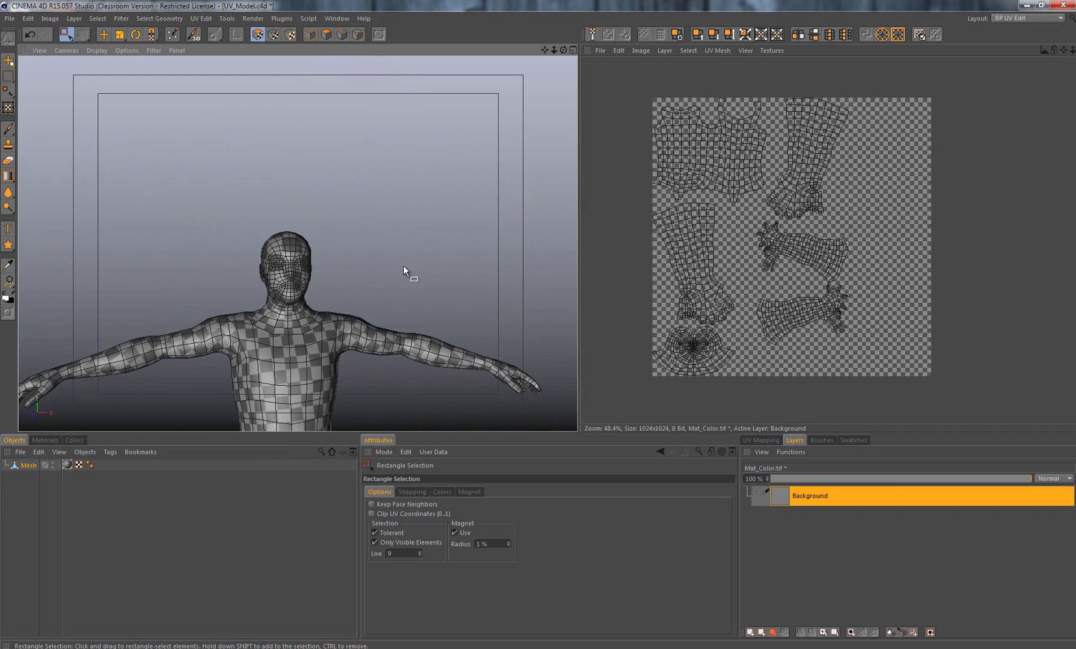
pyautogui.keyDown('alt'); pyautogui.moveTo(403, 265); pyautogui.dragTo(459, 263, button='right'); pyautogui.keyUp('alt')
pyautogui.keyDown('alt'); pyautogui.moveTo(341, 292); pyautogui.dragTo(467, 255, button='middle'); pyautogui.keyUp('alt')
pyautogui.keyDown('alt'); pyautogui.moveTo(467, 255); pyautogui.dragTo(494, 265); pyautogui.keyUp('alt')
pyautogui.keyDown('alt'); pyautogui.moveTo(494, 265); pyautogui.dragTo(529, 267, button='right'); pyautogui.keyUp('alt')
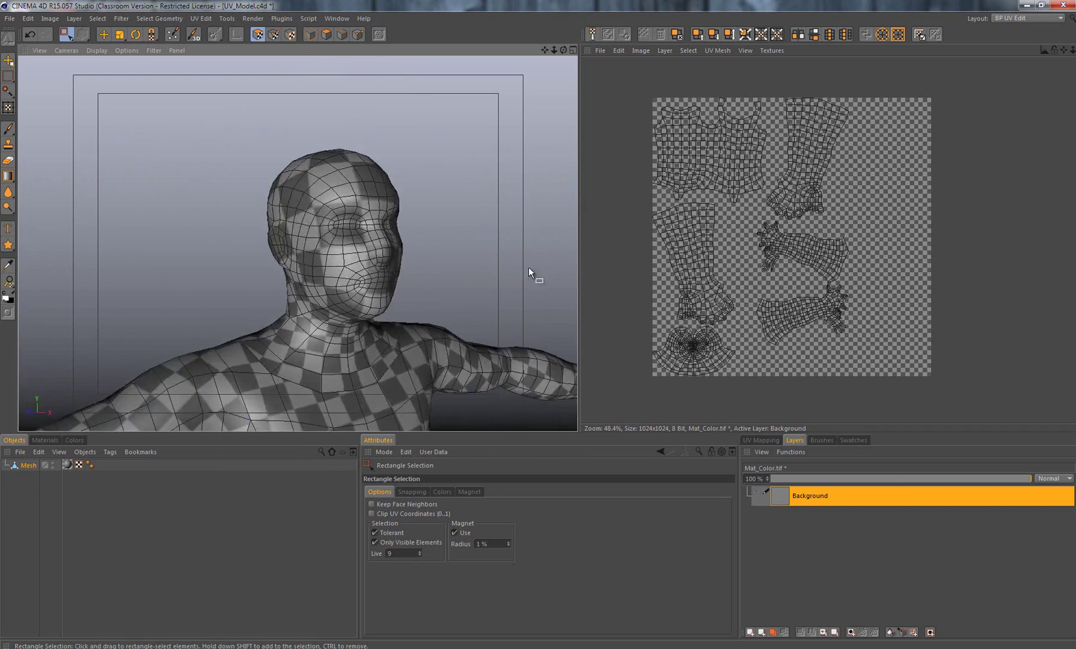
pyautogui.keyDown('alt'); pyautogui.moveTo(529, 266); pyautogui.dragTo(438, 319); pyautogui.keyUp('alt')
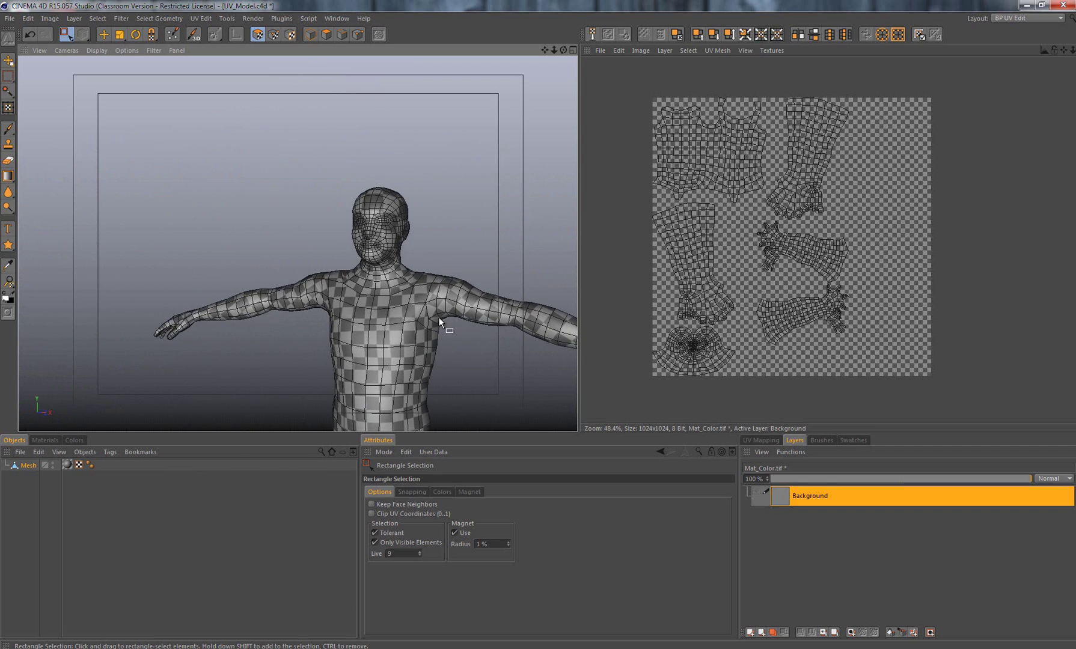
# Check the checker pattern on the arm, hand and torso, and show the Background layer of Mat_Color.tif again
pyautogui.keyDown('alt'); pyautogui.moveTo(426, 244); pyautogui.dragTo(476, 307); pyautogui.keyUp('alt')
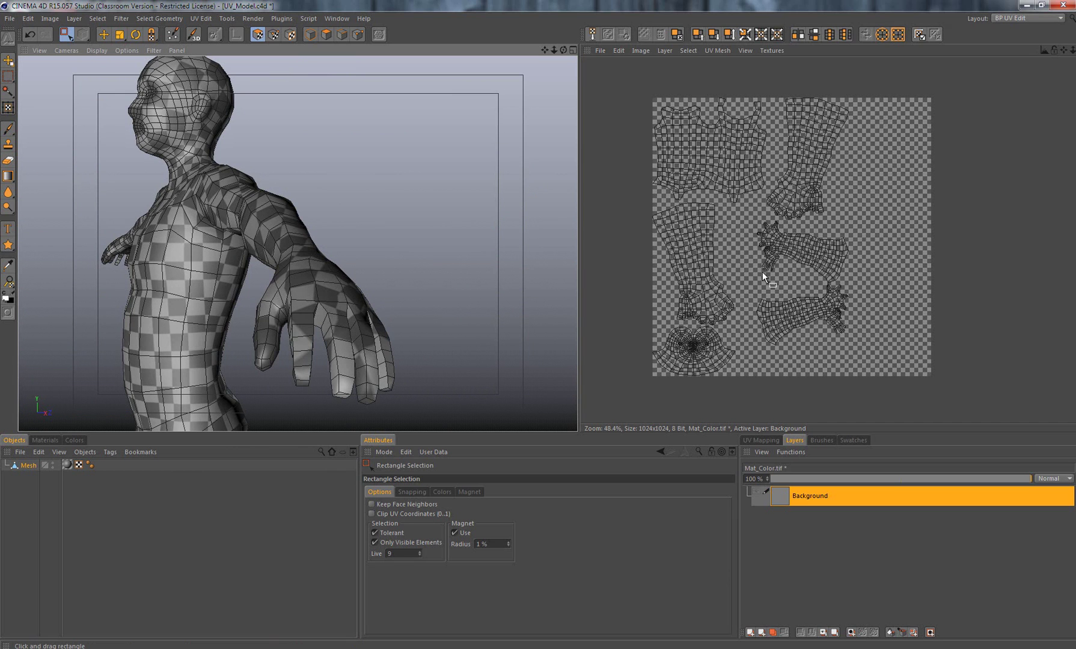
pyautogui.keyDown('alt'); pyautogui.moveTo(185, 245); pyautogui.dragTo(394, 248); pyautogui.keyUp('alt')
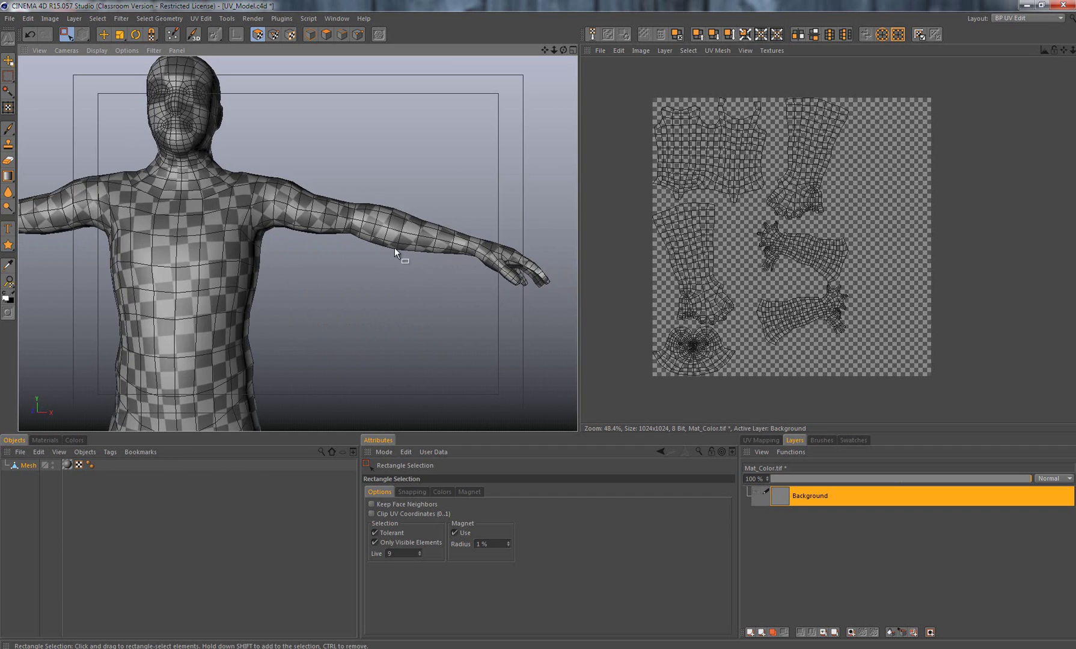
pyautogui.scroll(-3, 394, 248)
pyautogui.click(756, 491)
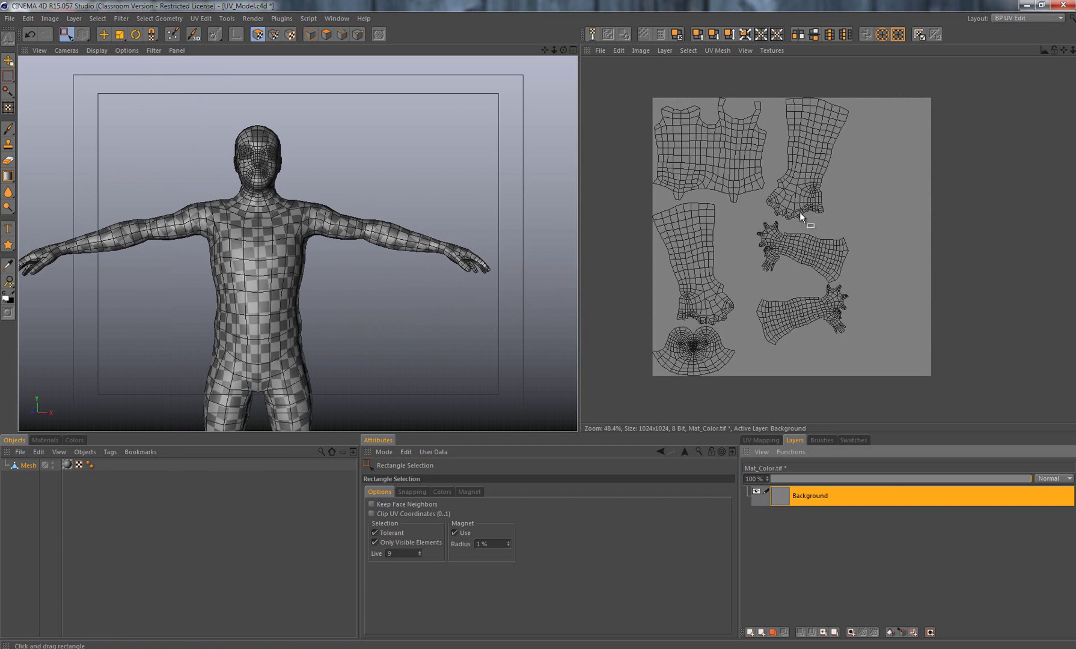
# Live-select the outer rows of neck polygons along the lower edge of the head's UV island
pyautogui.keyDown('alt'); pyautogui.moveTo(688, 389); pyautogui.dragTo(696, 316, button='middle'); pyautogui.keyUp('alt')
pyautogui.keyDown('alt'); pyautogui.moveTo(696, 316); pyautogui.dragTo(715, 279, button='right'); pyautogui.keyUp('alt')
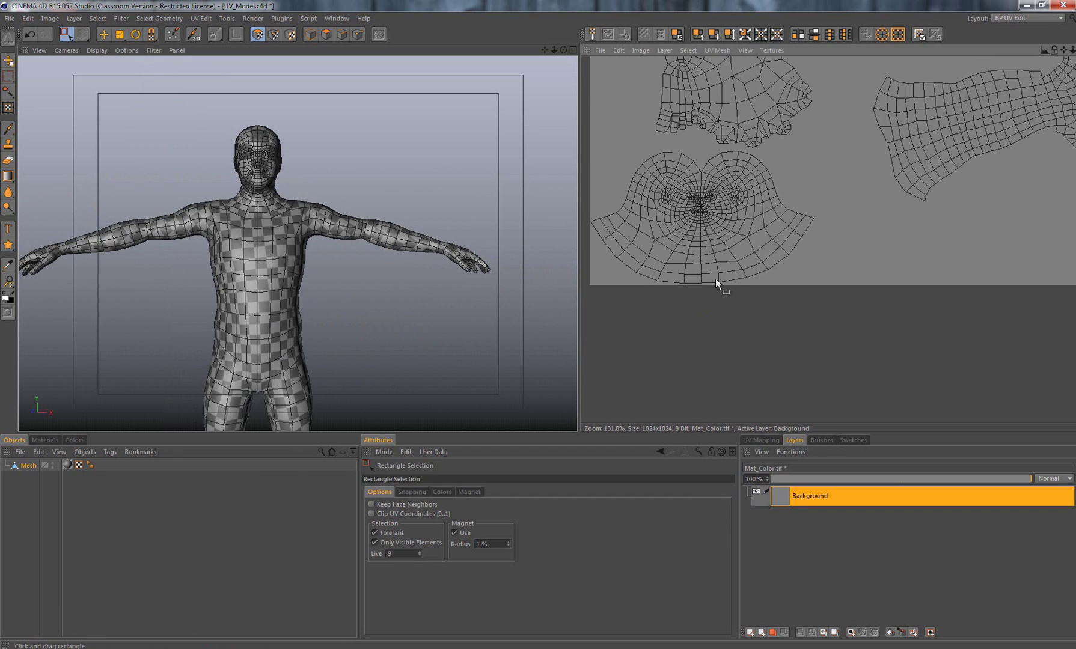
pyautogui.keyDown('alt'); pyautogui.moveTo(715, 279); pyautogui.dragTo(734, 308, button='middle'); pyautogui.keyUp('alt')
pyautogui.moveTo(63, 35); pyautogui.dragTo(93, 51)
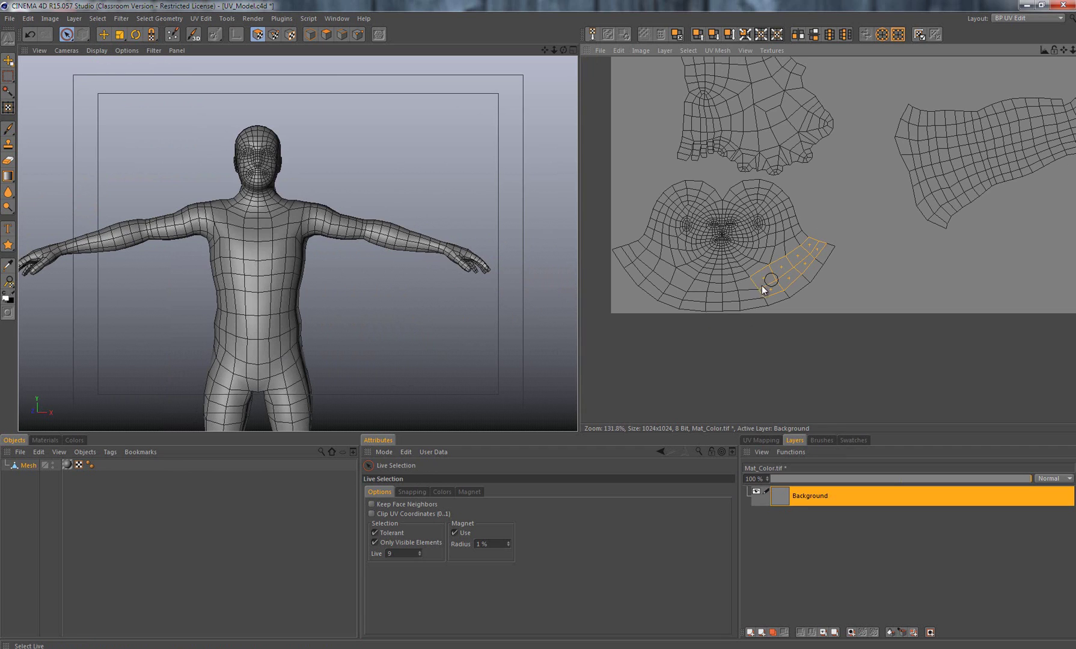
pyautogui.moveTo(758, 294); pyautogui.dragTo(835, 244)
pyautogui.keyDown('alt'); pyautogui.moveTo(538, 217); pyautogui.dragTo(515, 138); pyautogui.keyUp('alt')
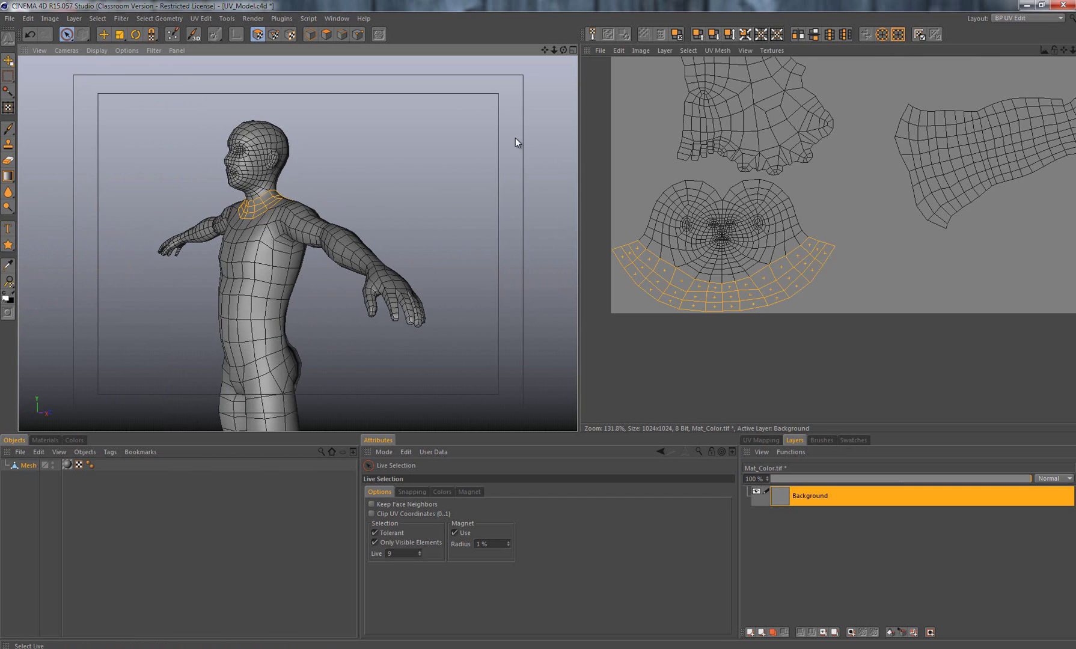
# Apply a Flat projection to the selected neck polygons and relax their UVs with ABF
pyautogui.click(763, 438)
pyautogui.keyDown('alt'); pyautogui.moveTo(925, 246); pyautogui.dragTo(806, 245, button='right'); pyautogui.keyUp('alt')
pyautogui.keyDown('alt'); pyautogui.moveTo(977, 291); pyautogui.dragTo(792, 375, button='middle'); pyautogui.keyUp('alt')
pyautogui.click(866, 463)
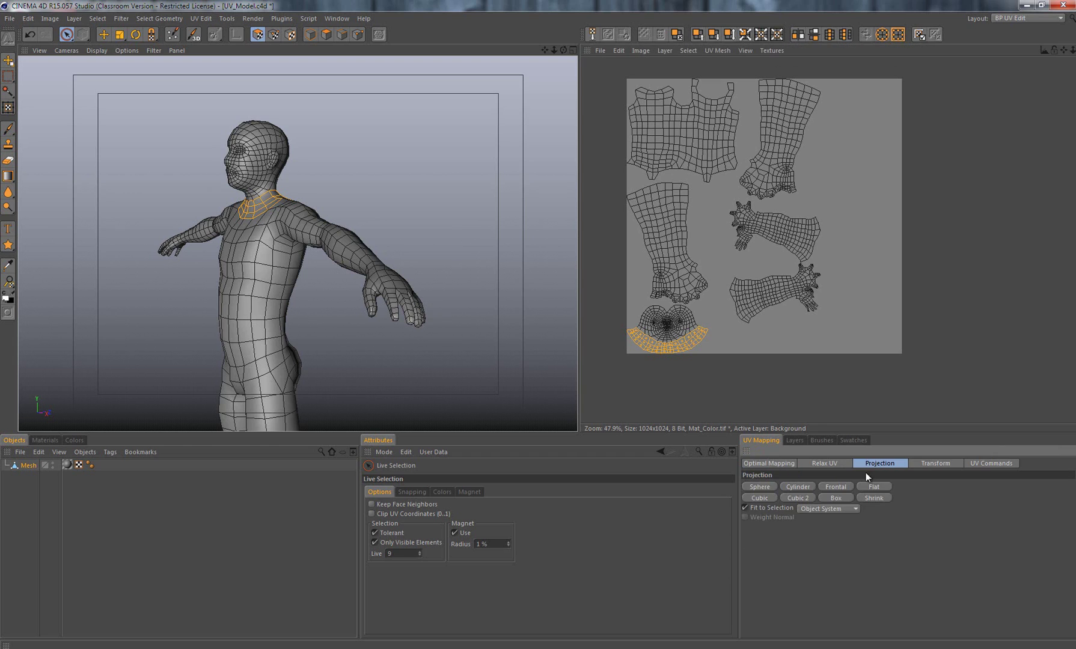
pyautogui.click(881, 488)
pyautogui.click(823, 462)
pyautogui.click(767, 533)
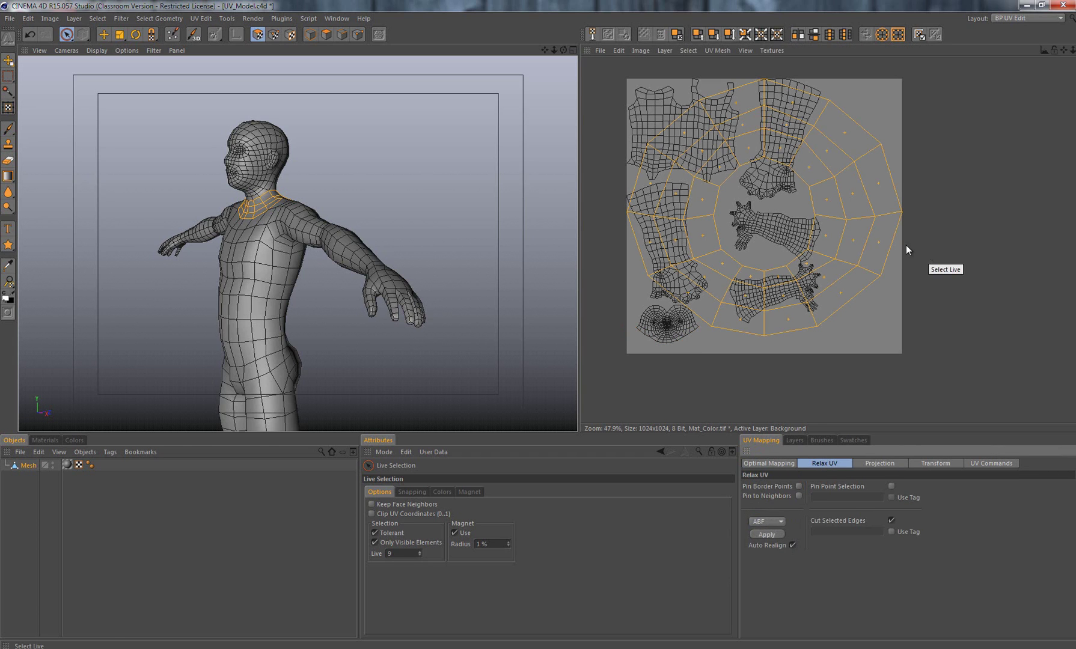
# Select the vertical line of edges down the back of the neck as a seam for the neck ring
pyautogui.keyDown('alt'); pyautogui.moveTo(440, 182); pyautogui.dragTo(133, 215); pyautogui.keyUp('alt')
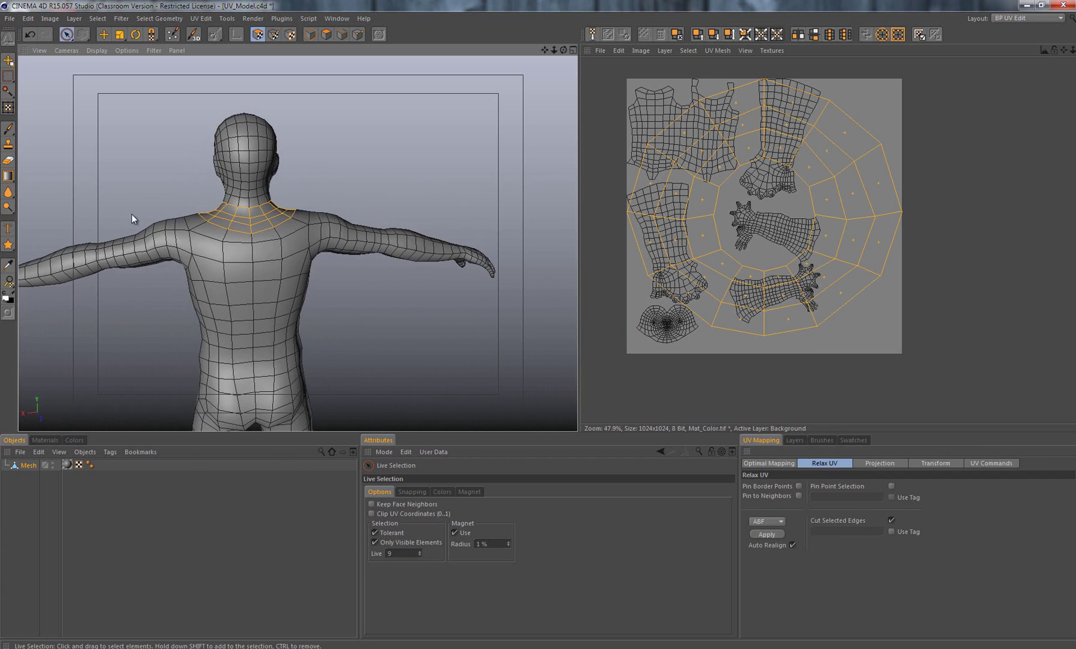
pyautogui.keyDown('alt'); pyautogui.moveTo(340, 164); pyautogui.dragTo(406, 173, button='middle'); pyautogui.keyUp('alt')
pyautogui.keyDown('alt'); pyautogui.moveTo(378, 177); pyautogui.dragTo(495, 191, button='right'); pyautogui.keyUp('alt')
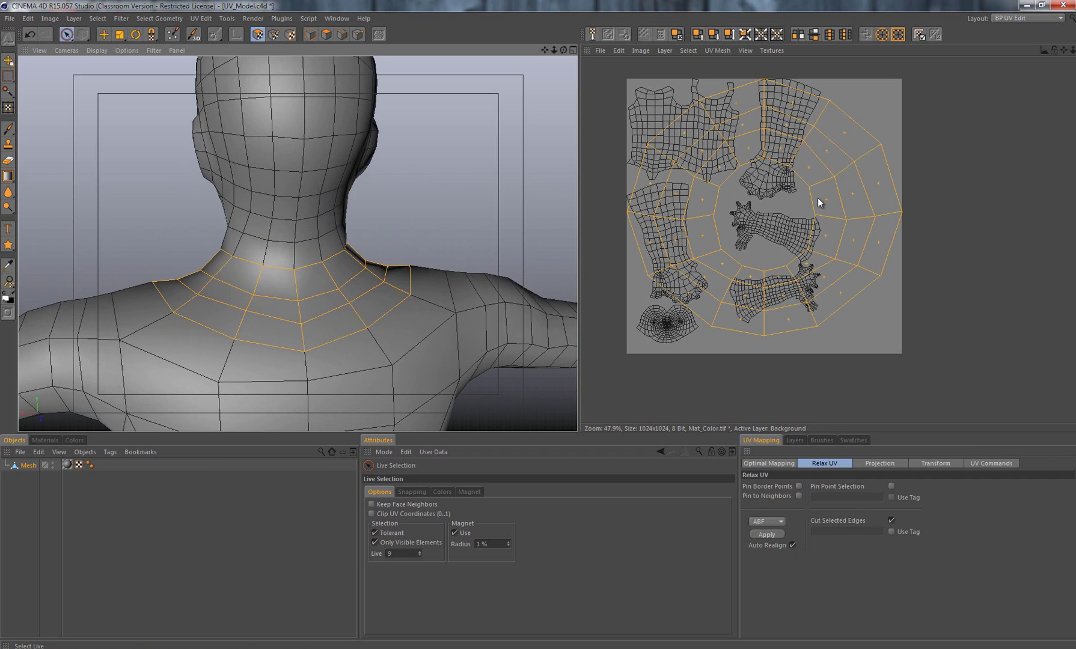
pyautogui.click(342, 35)
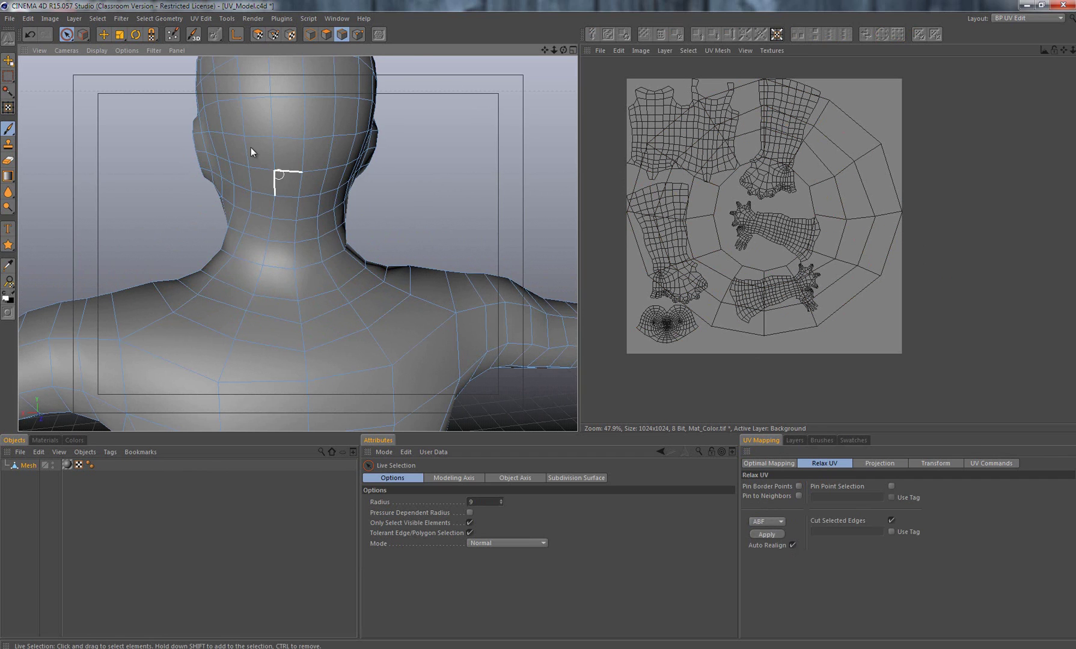
pyautogui.moveTo(301, 235)
pyautogui.mouseDown()
pyautogui.moveTo(302, 346)
pyautogui.moveTo(318, 380)
pyautogui.moveTo(374, 344)
pyautogui.moveTo(305, 205)
pyautogui.moveTo(271, 320)
pyautogui.moveTo(267, 389)
pyautogui.mouseUp()
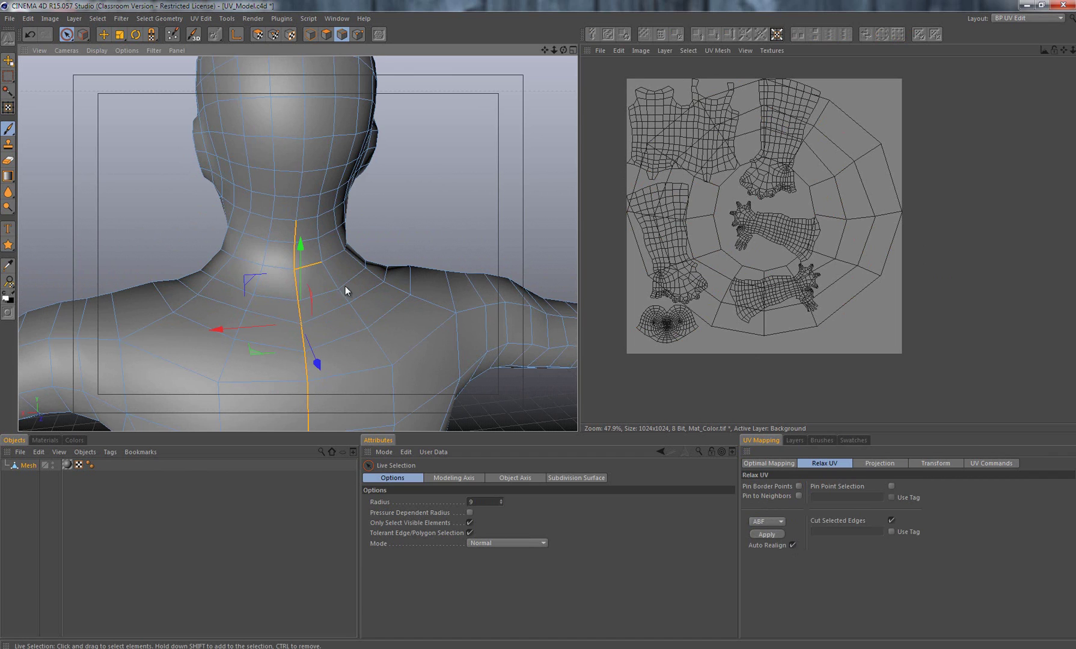
# Reproject the selected neck polygons with Flat and relax them with ABF, cutting along the selected edges
pyautogui.click(327, 35)
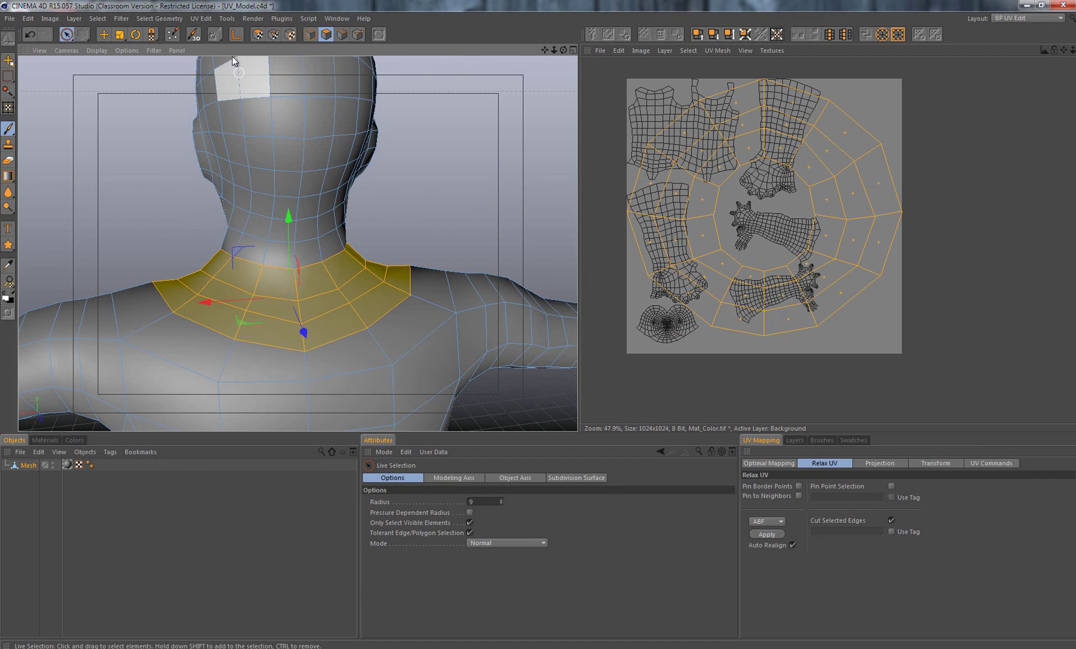
pyautogui.click(257, 35)
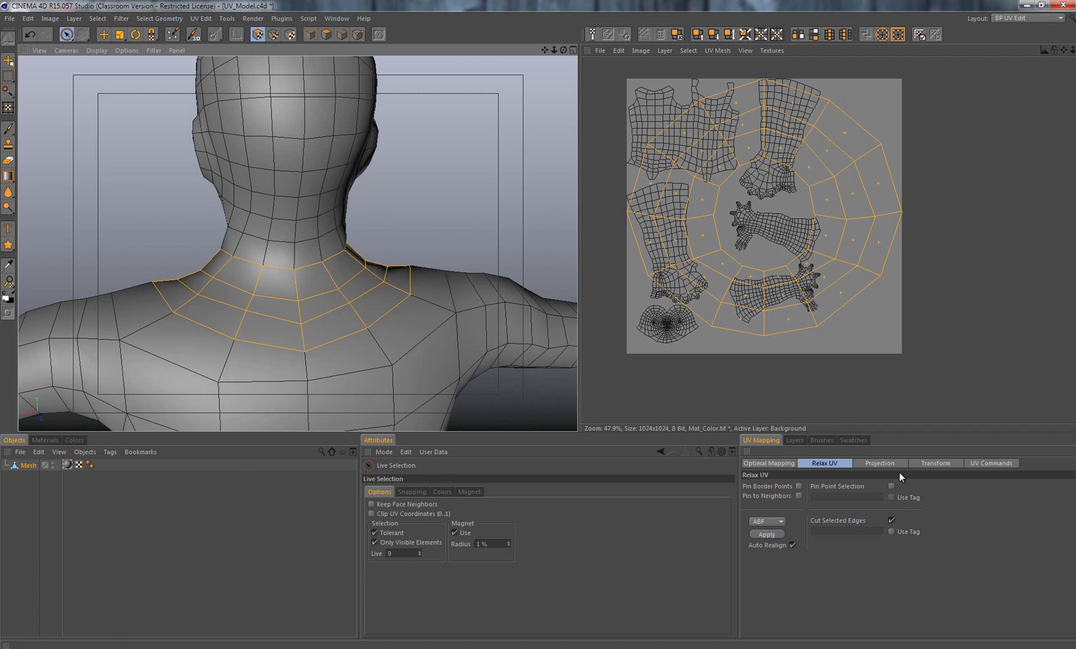
pyautogui.click(860, 464)
pyautogui.click(862, 483)
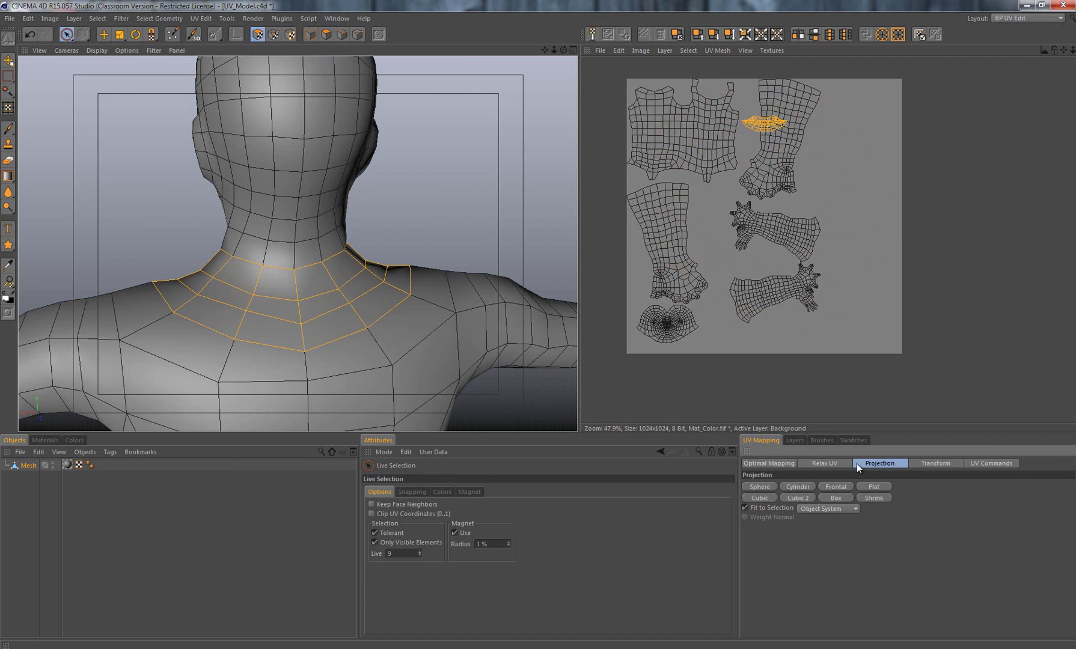
pyautogui.click(834, 462)
pyautogui.click(767, 534)
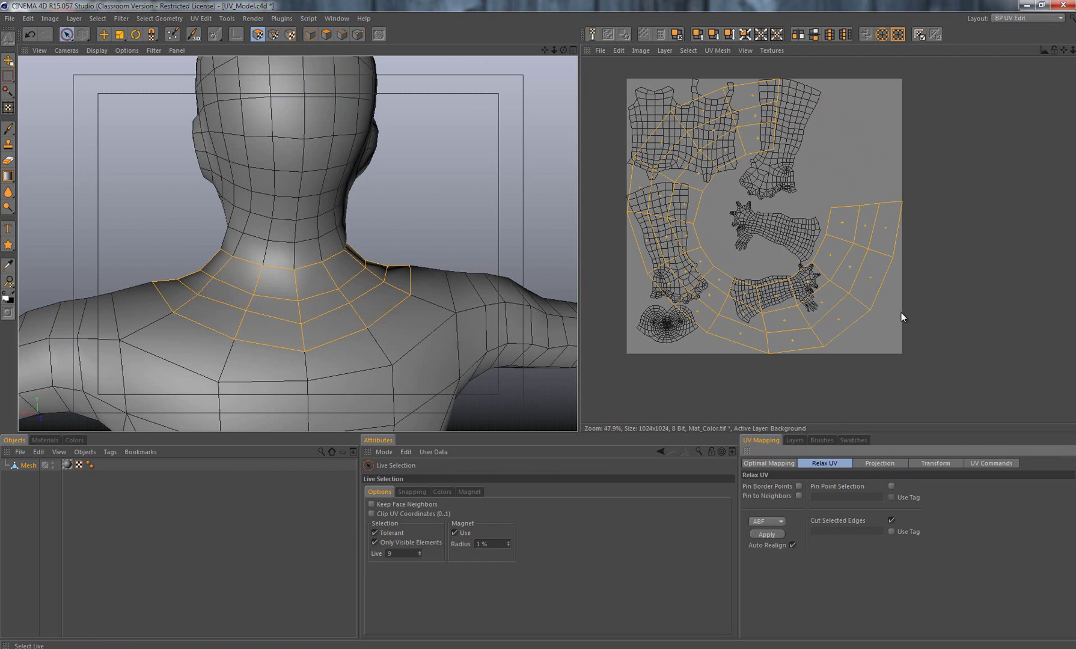
# Try moving the relaxed neck UV strip off the canvas and undo the move
pyautogui.scroll(-3, 921, 241)
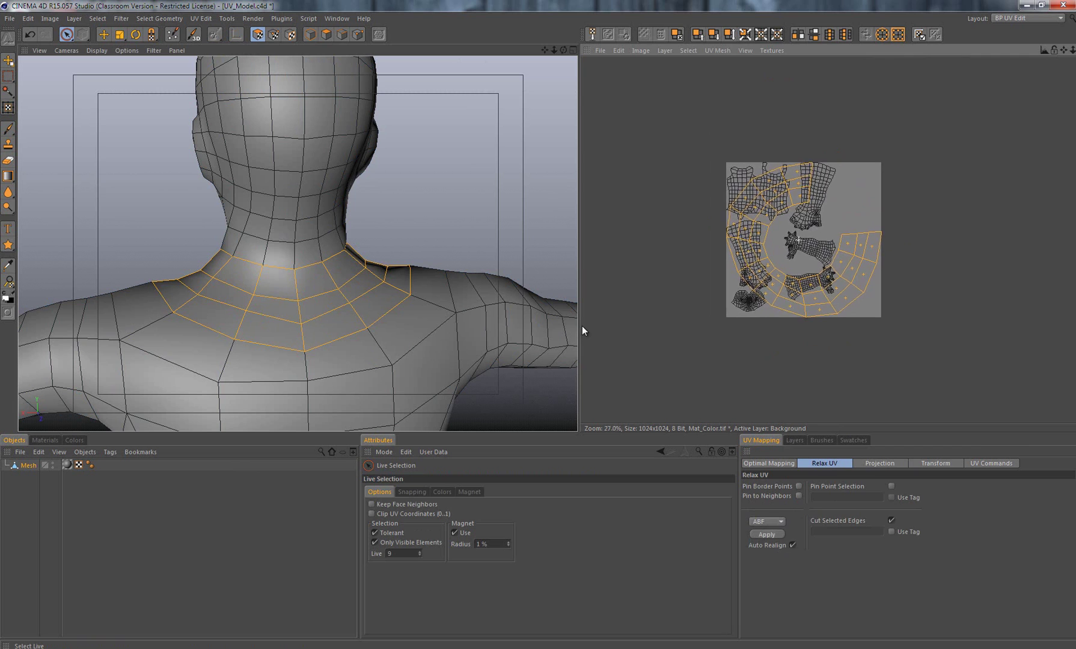
pyautogui.scroll(5, 580, 327)
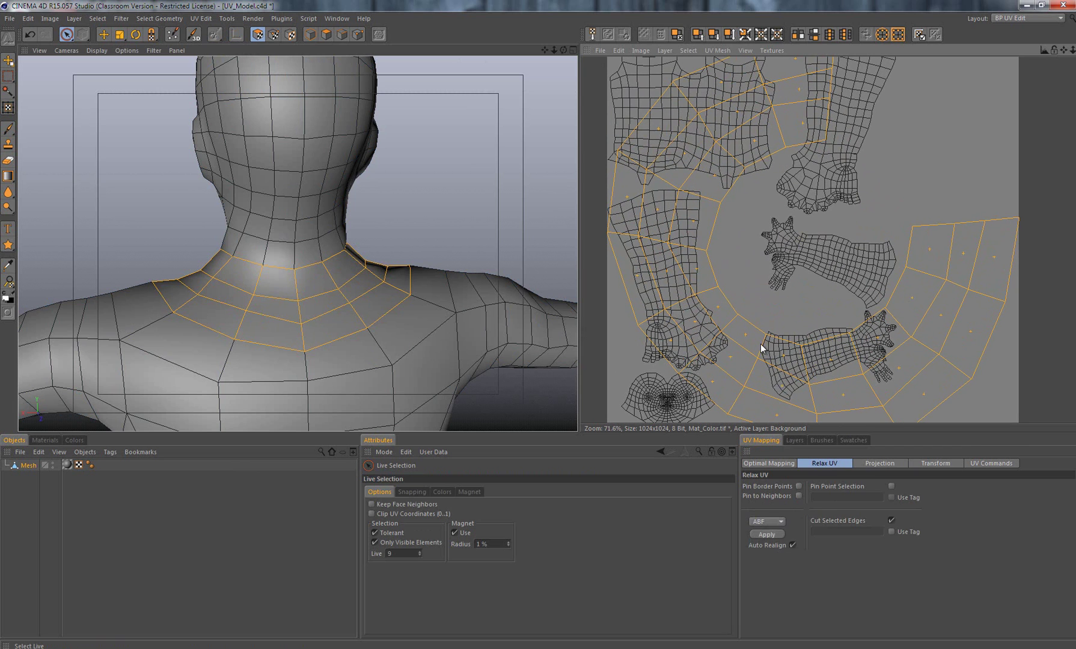
pyautogui.keyDown('alt'); pyautogui.moveTo(761, 344); pyautogui.dragTo(796, 484, button='middle'); pyautogui.keyUp('alt')
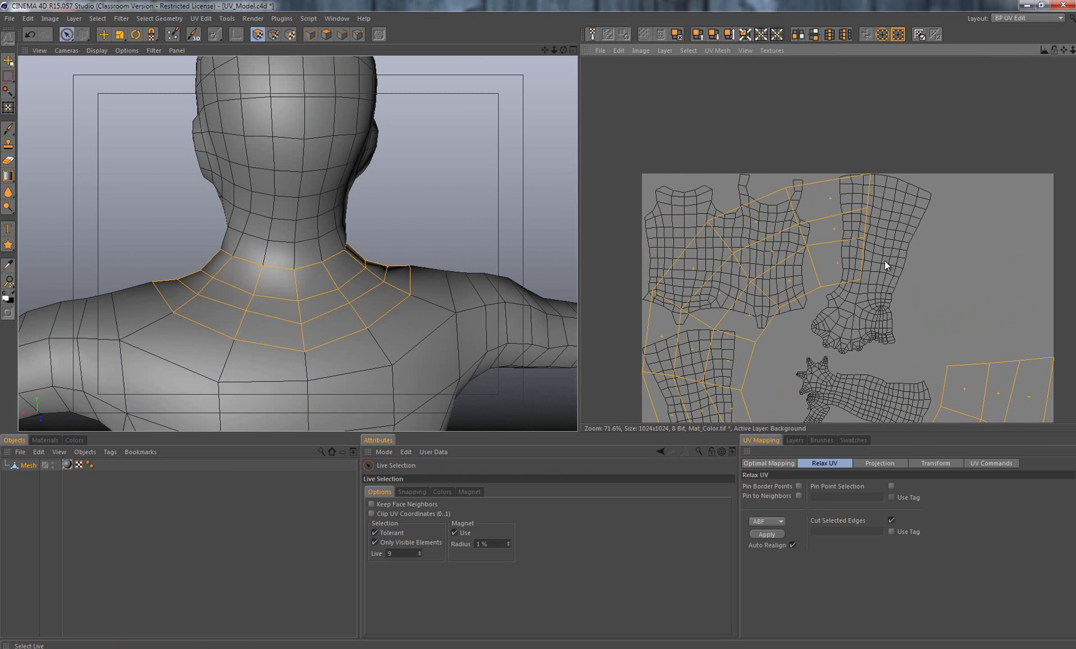
pyautogui.scroll(-3, 582, 327)
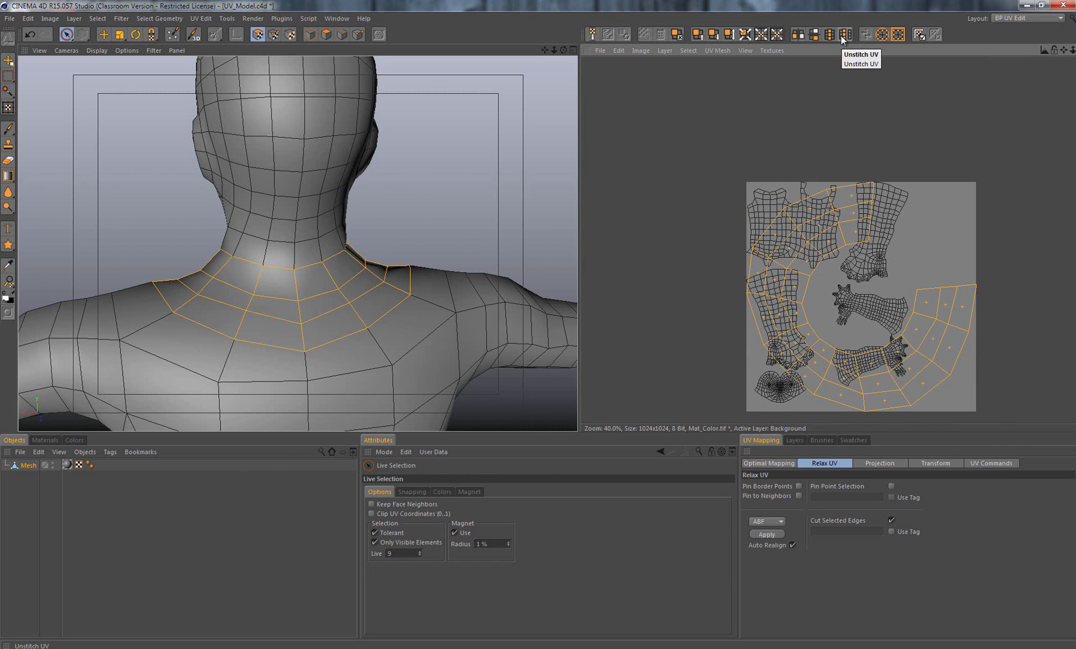
pyautogui.keyDown('alt'); pyautogui.moveTo(910, 306); pyautogui.dragTo(882, 262, button='middle'); pyautogui.keyUp('alt')
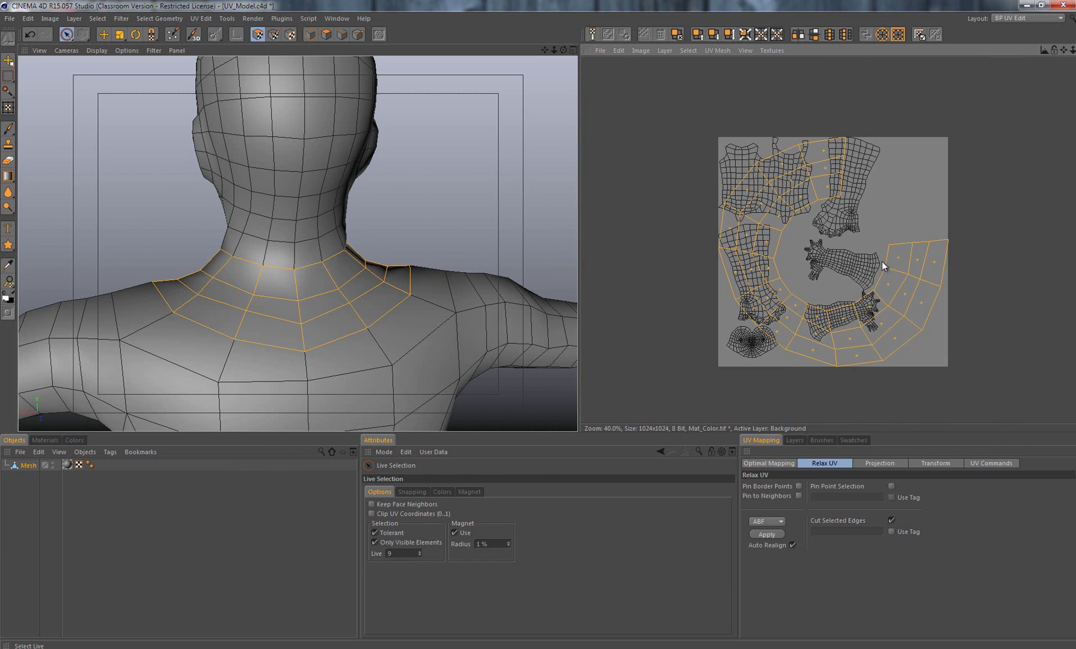
pyautogui.rightClick(768, 248)
pyautogui.click(805, 333)
pyautogui.moveTo(808, 318); pyautogui.dragTo(754, 305, button='middle')
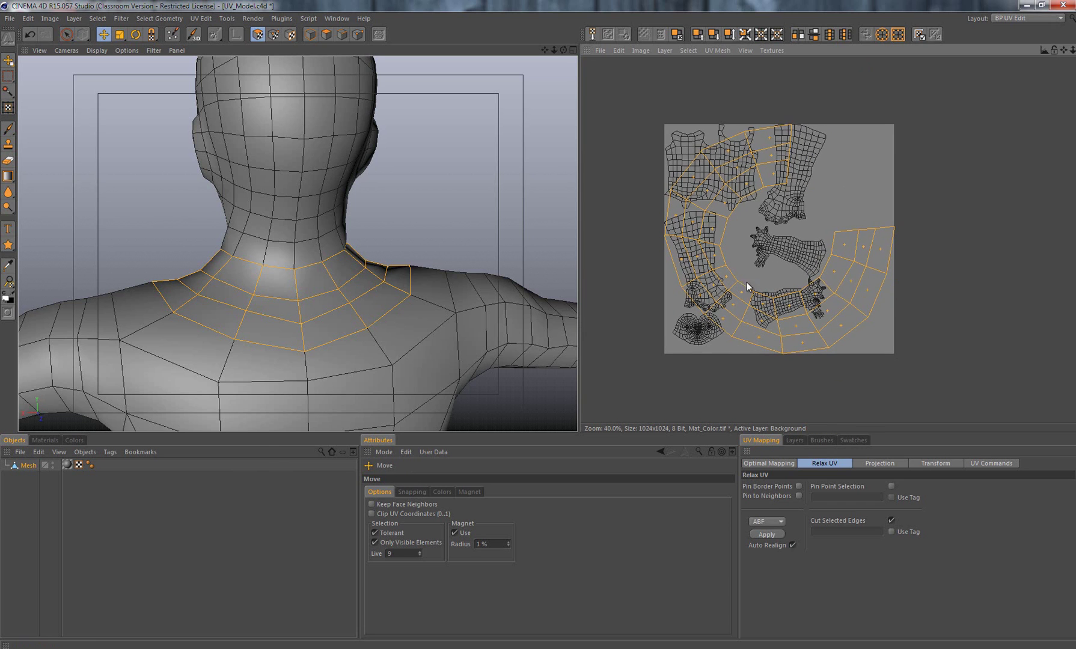
pyautogui.moveTo(746, 281)
pyautogui.mouseDown()
pyautogui.moveTo(1010, 263)
pyautogui.moveTo(916, 268)
pyautogui.mouseUp()
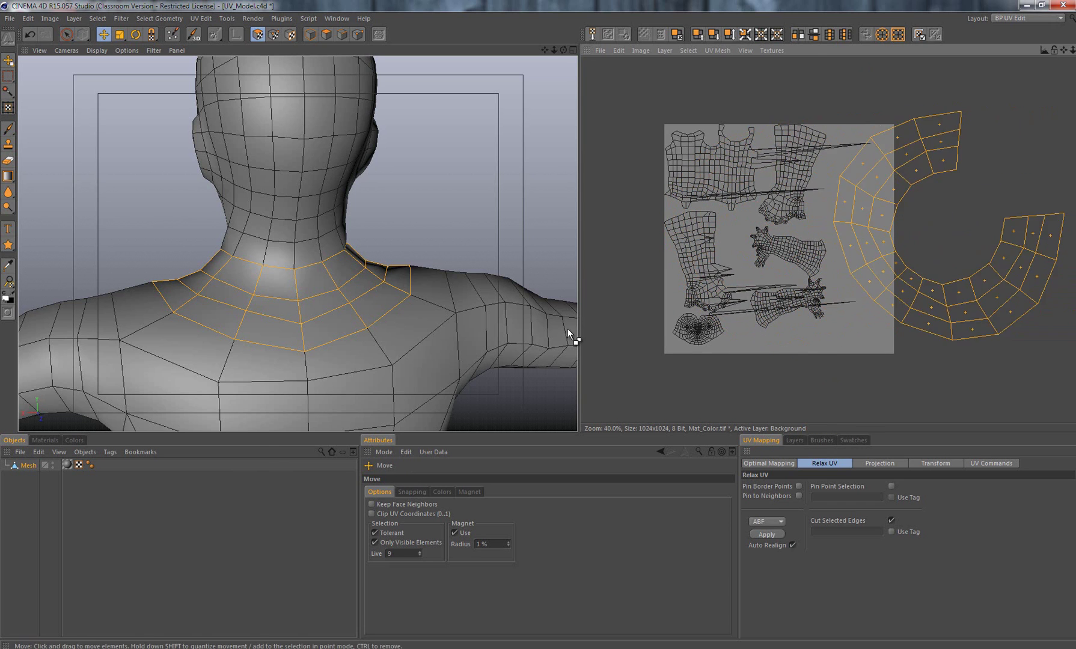
pyautogui.hotkey('ctrl', 'z')
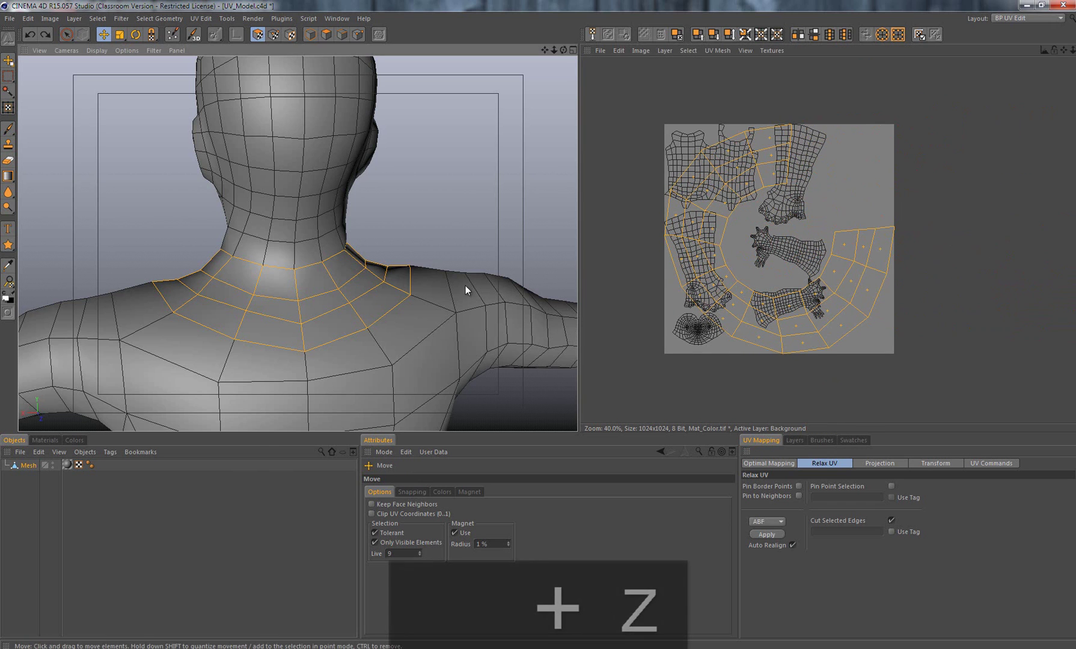
# Pick one polygon of the neck UV strip and extend the selection to all connected polygons
pyautogui.click(735, 251)
pyautogui.click(720, 225)
pyautogui.rightClick(719, 223)
pyautogui.moveTo(754, 235)
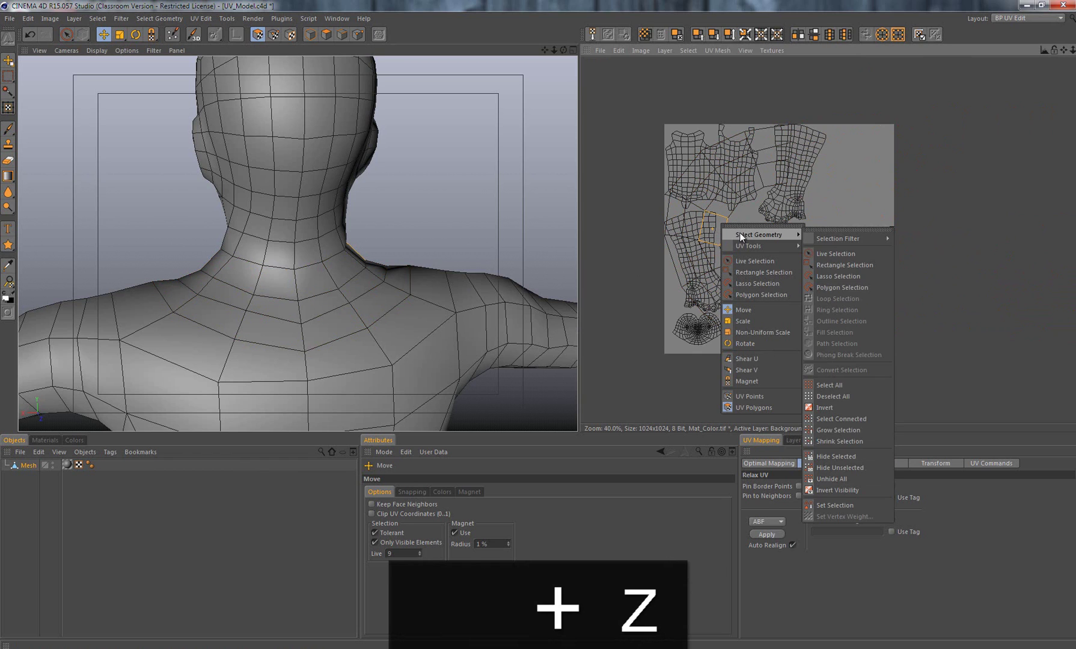
pyautogui.click(836, 419)
pyautogui.rightClick(719, 259)
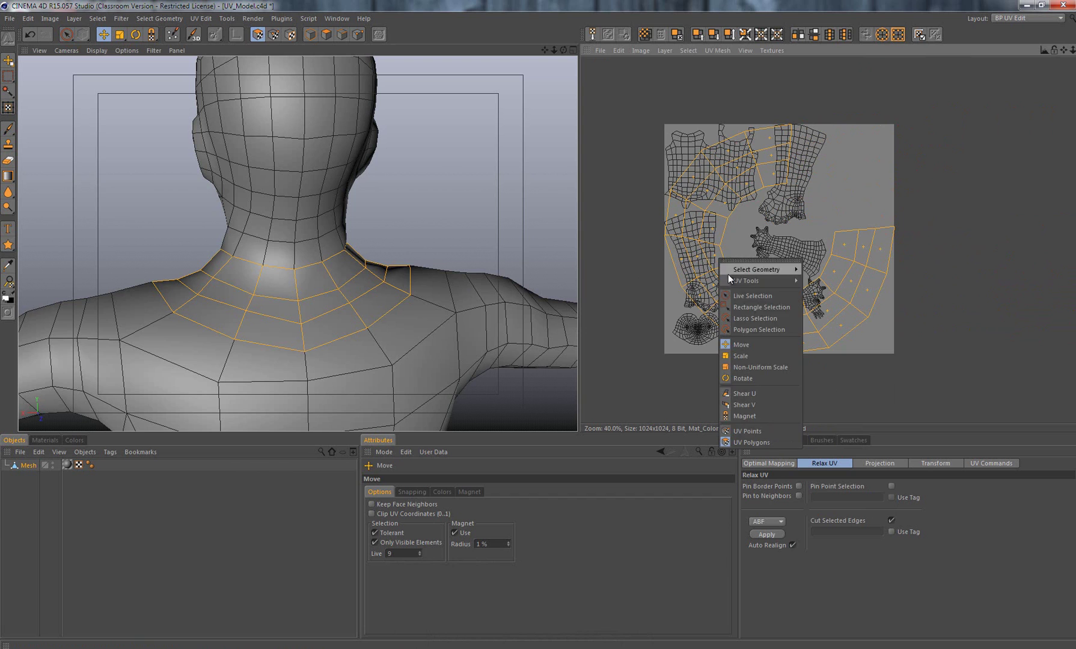
# Move the selected neck UV strip off the canvas, clear of the other islands
pyautogui.click(745, 343)
pyautogui.moveTo(580, 326); pyautogui.dragTo(571, 326)
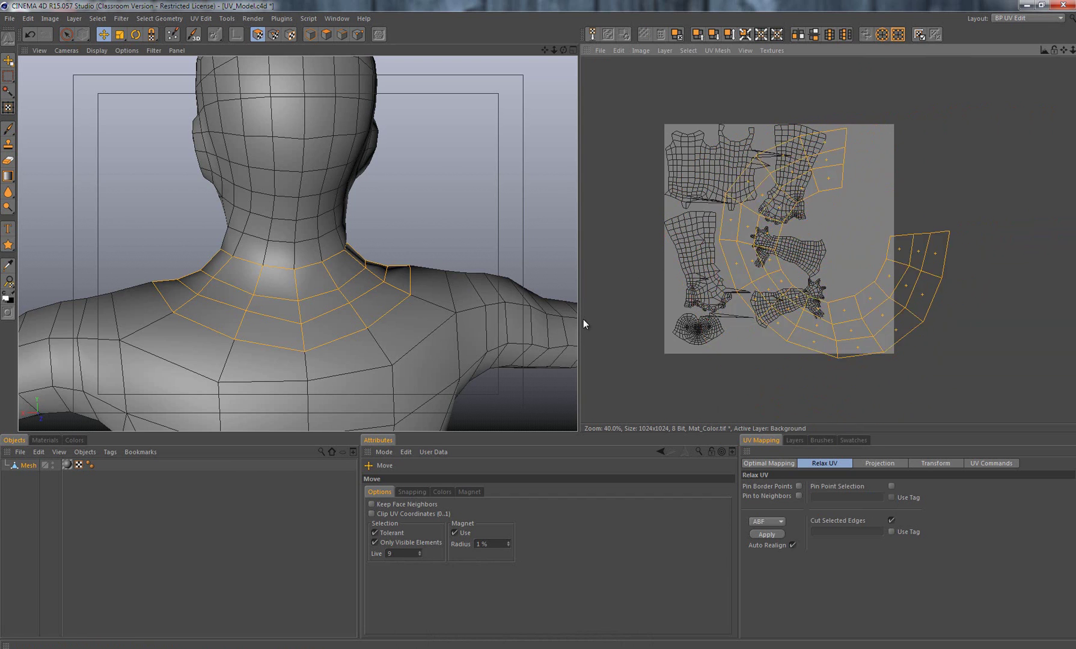
pyautogui.moveTo(794, 206); pyautogui.dragTo(795, 208)
pyautogui.keyDown('alt'); pyautogui.moveTo(864, 194); pyautogui.dragTo(785, 201, button='middle'); pyautogui.keyUp('alt')
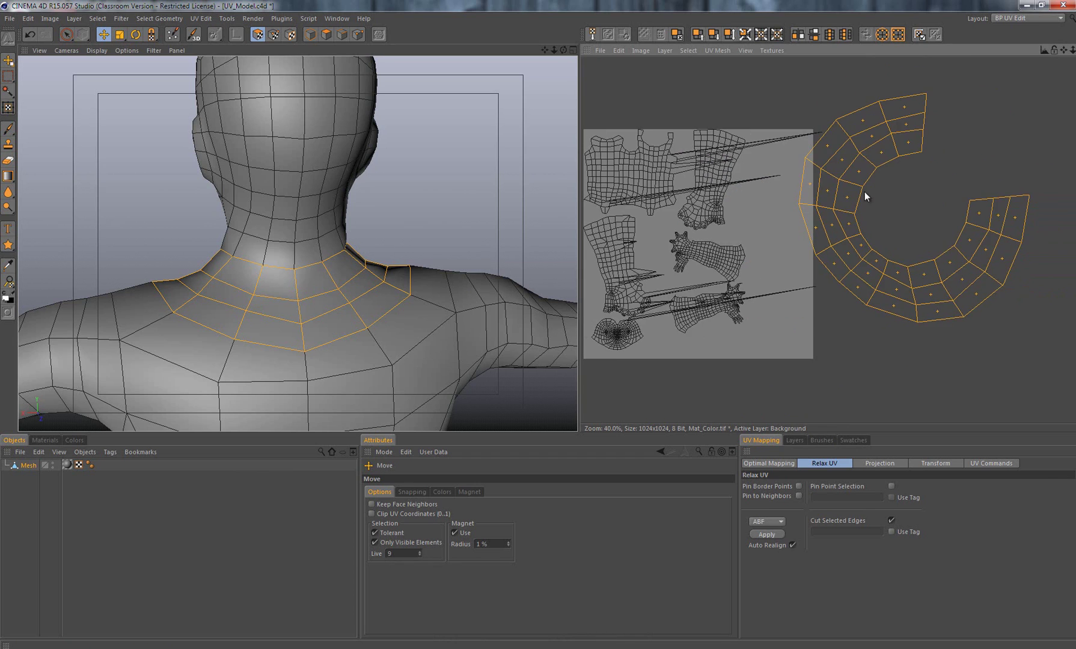
pyautogui.keyDown('alt'); pyautogui.moveTo(816, 276); pyautogui.dragTo(991, 276, button='right'); pyautogui.keyUp('alt')
pyautogui.scroll(-8, 581, 326)
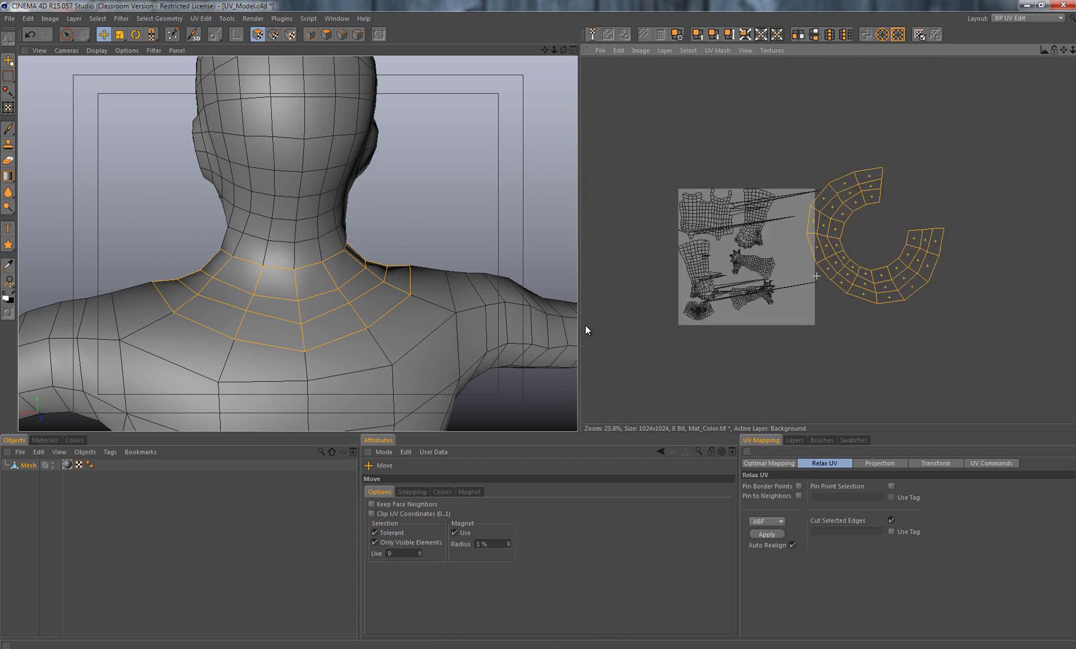
pyautogui.click(272, 35)
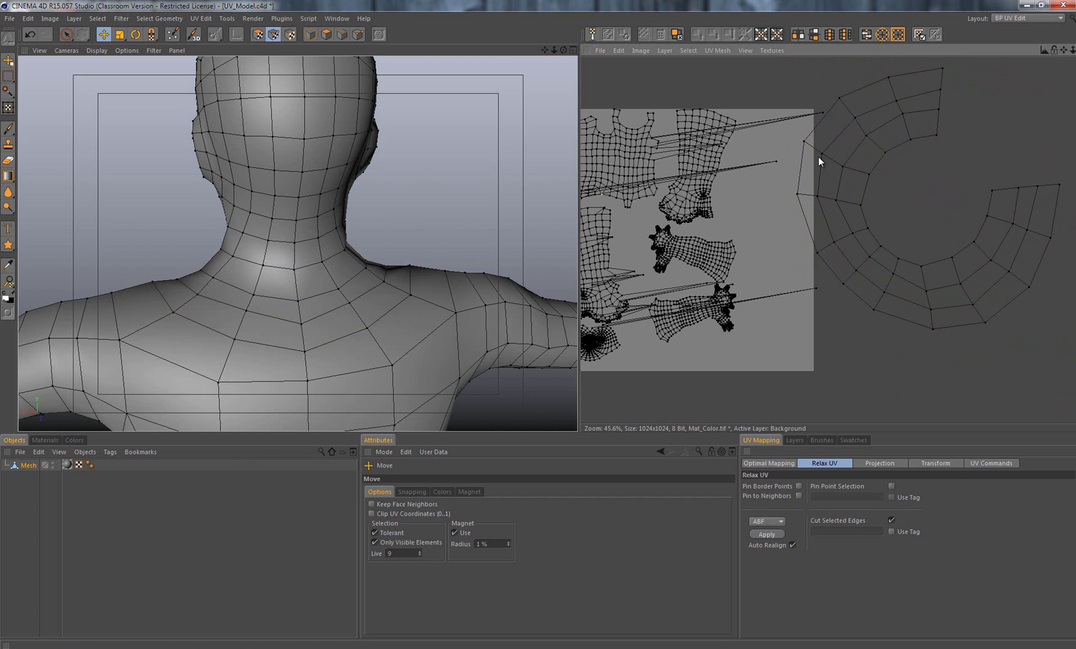
pyautogui.click(823, 112)
pyautogui.hotkey('ctrl', 'z')
pyautogui.scroll(-4, 911, 178)
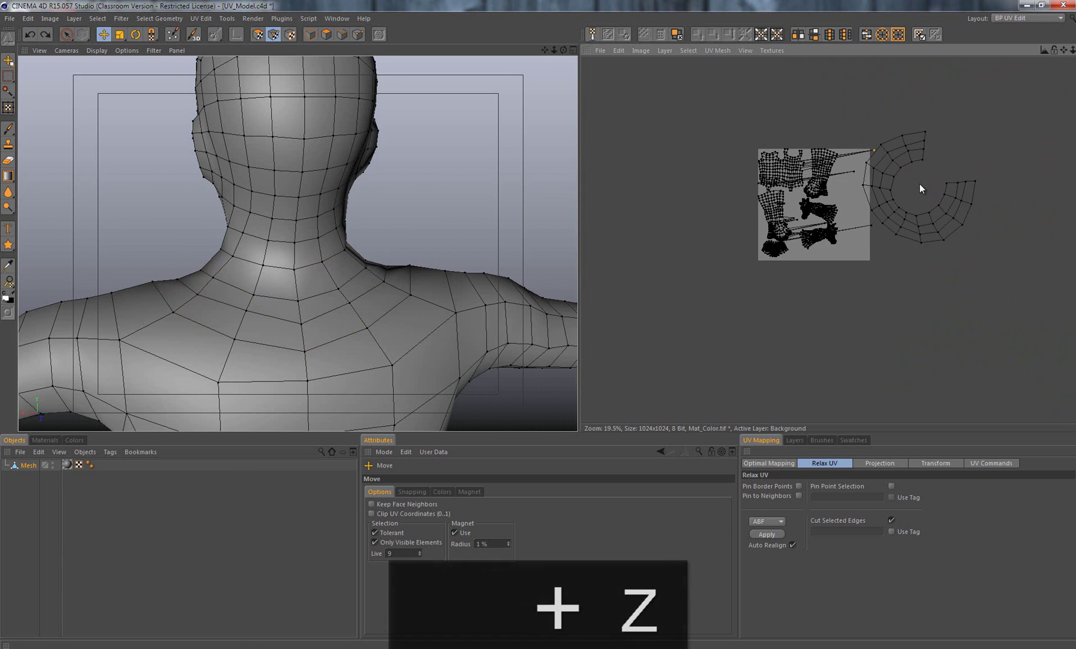
pyautogui.keyDown('alt'); pyautogui.moveTo(918, 184); pyautogui.dragTo(871, 214, button='middle'); pyautogui.keyUp('alt')
pyautogui.press('space')
pyautogui.hotkey('ctrl', 'z')
pyautogui.hotkey('ctrl', 'z')
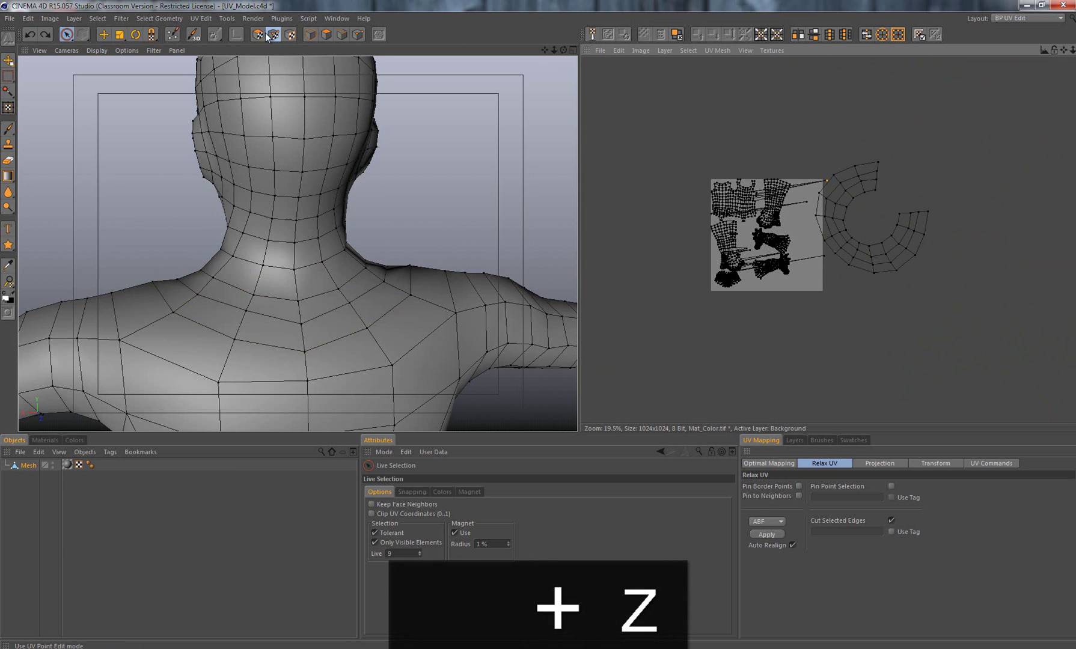
pyautogui.press('e')
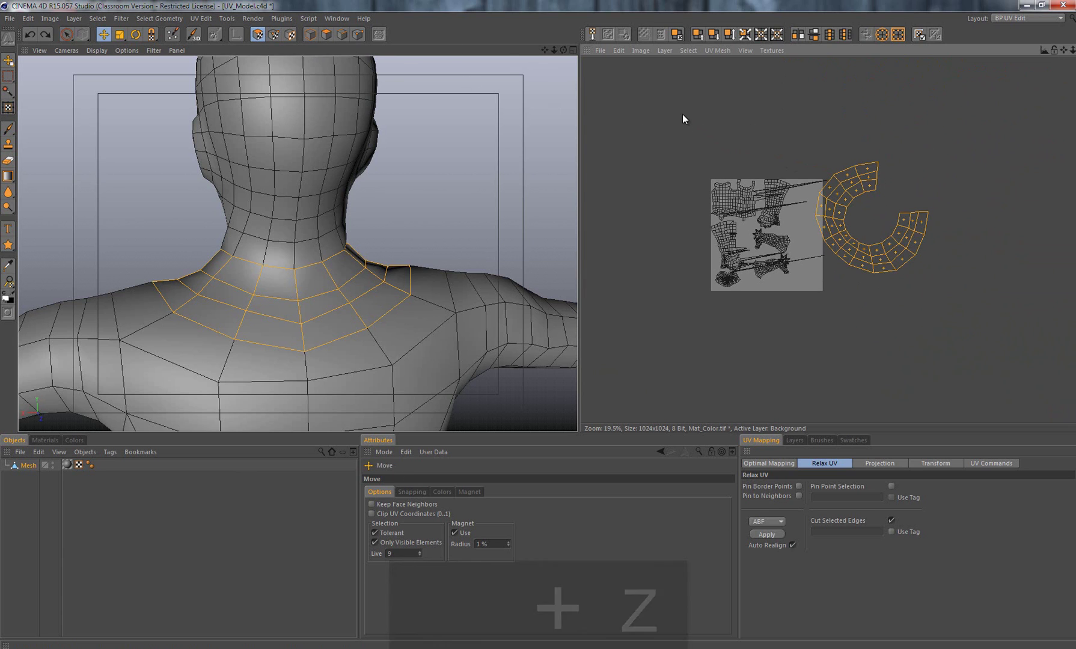
# Select all UV polygons, relax them with ABF and realign them inside the canvas
pyautogui.hotkey('ctrl', 'a')
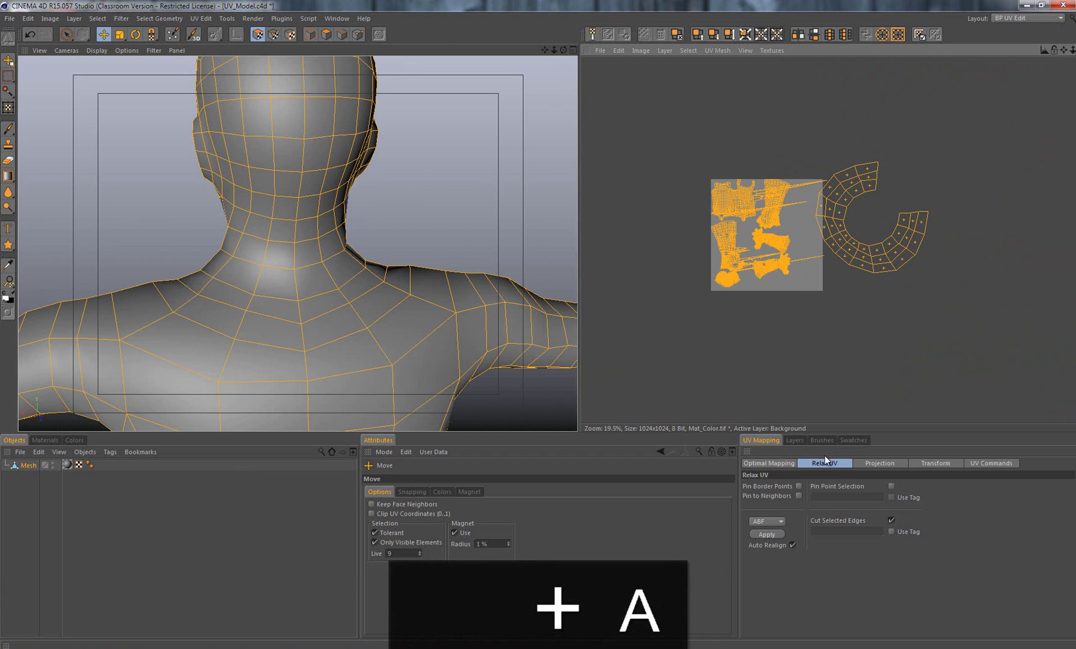
pyautogui.click(795, 440)
pyautogui.click(771, 442)
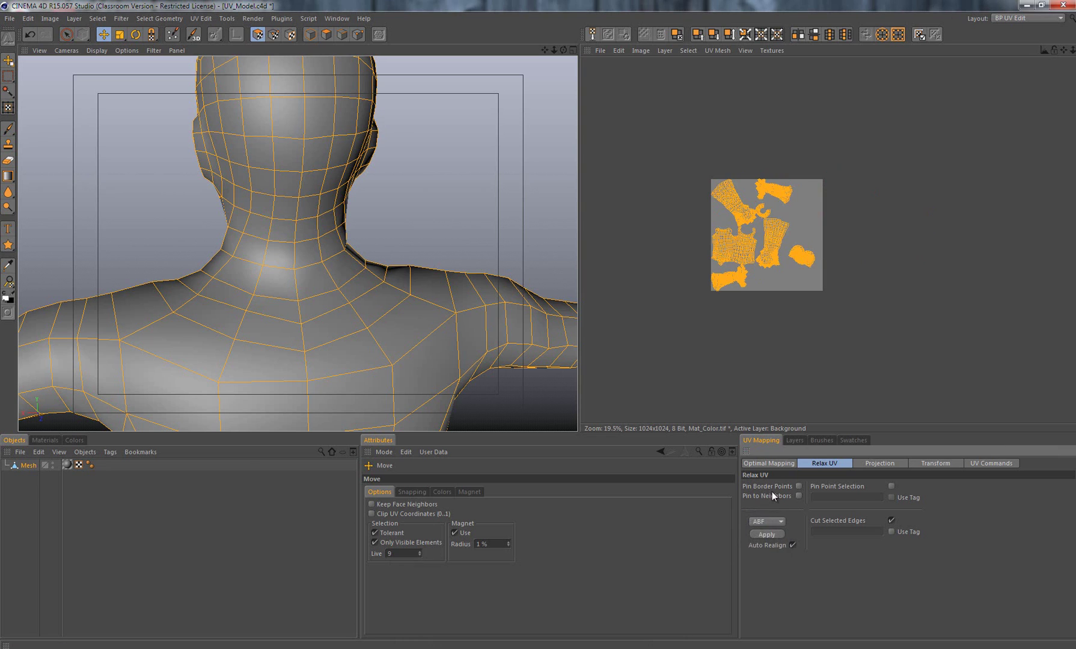
# Select every polygon of the head UV island with Rectangle Selection
pyautogui.keyDown('alt'); pyautogui.moveTo(747, 220); pyautogui.dragTo(841, 220, button='right'); pyautogui.keyUp('alt')
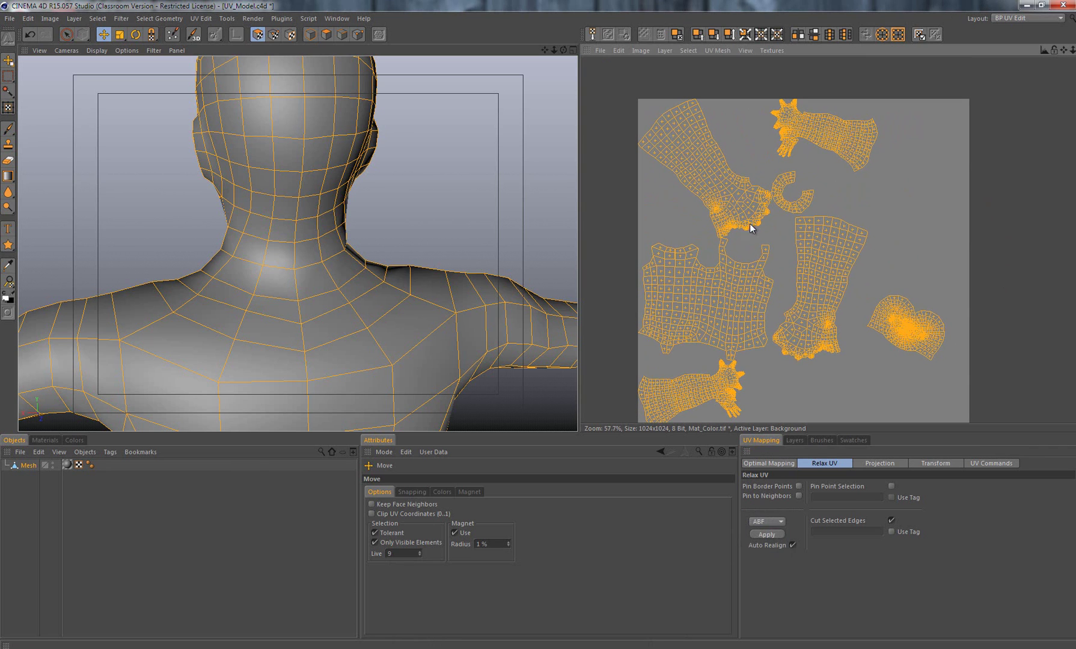
pyautogui.keyDown('alt'); pyautogui.moveTo(848, 363); pyautogui.dragTo(835, 299, button='middle'); pyautogui.keyUp('alt')
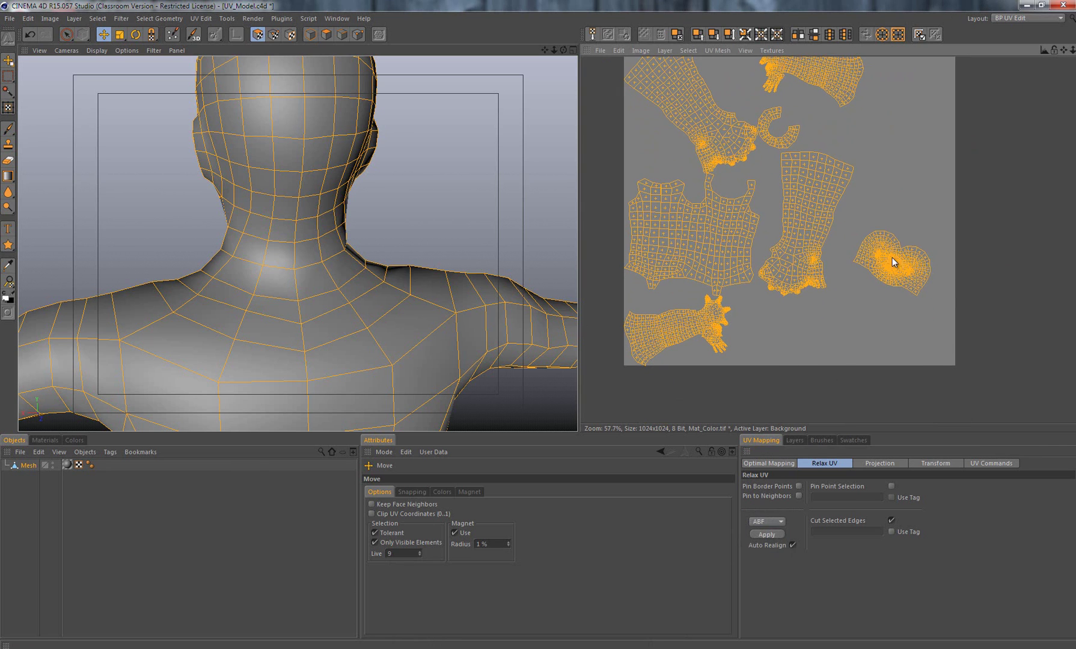
pyautogui.keyDown('alt'); pyautogui.moveTo(580, 326); pyautogui.dragTo(547, 390, button='middle'); pyautogui.keyUp('alt')
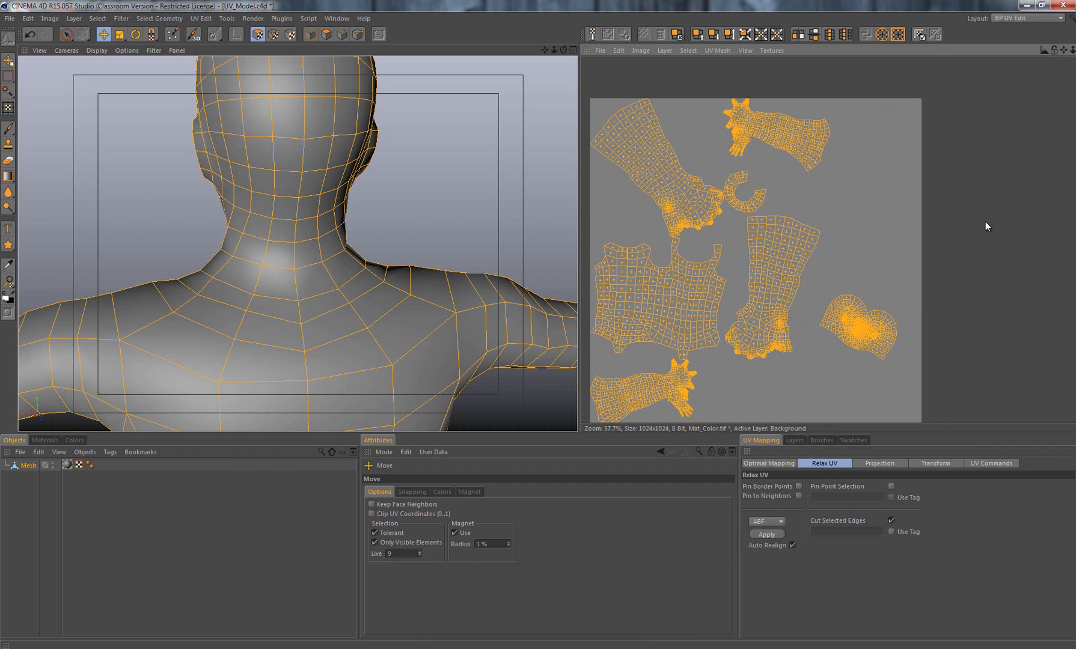
pyautogui.hotkey('ctrl', 'z')
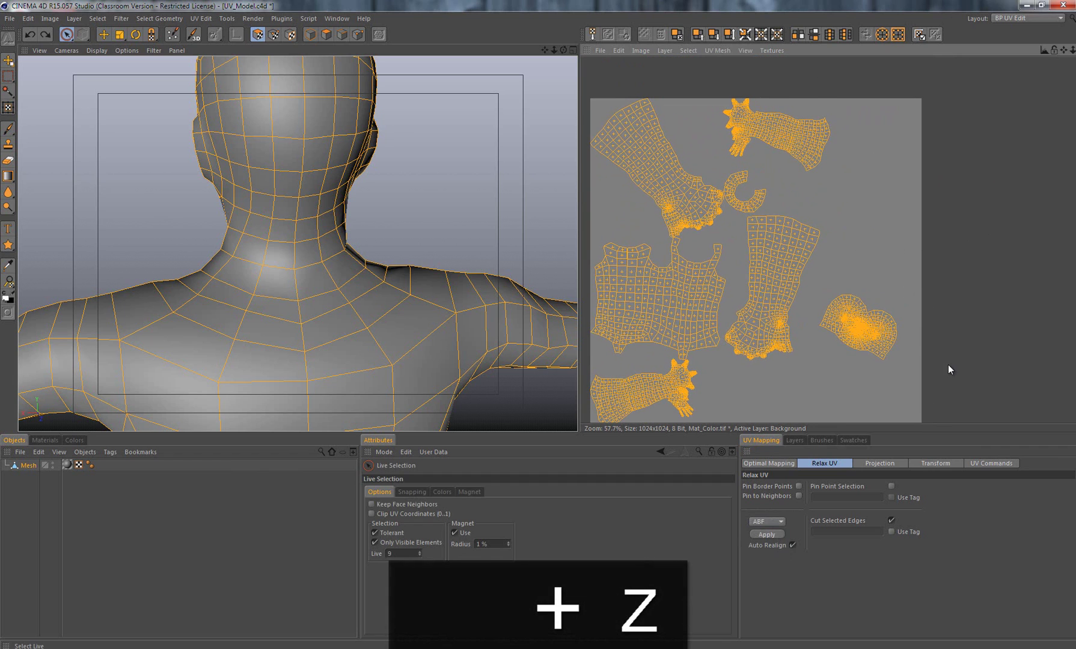
pyautogui.click(884, 322)
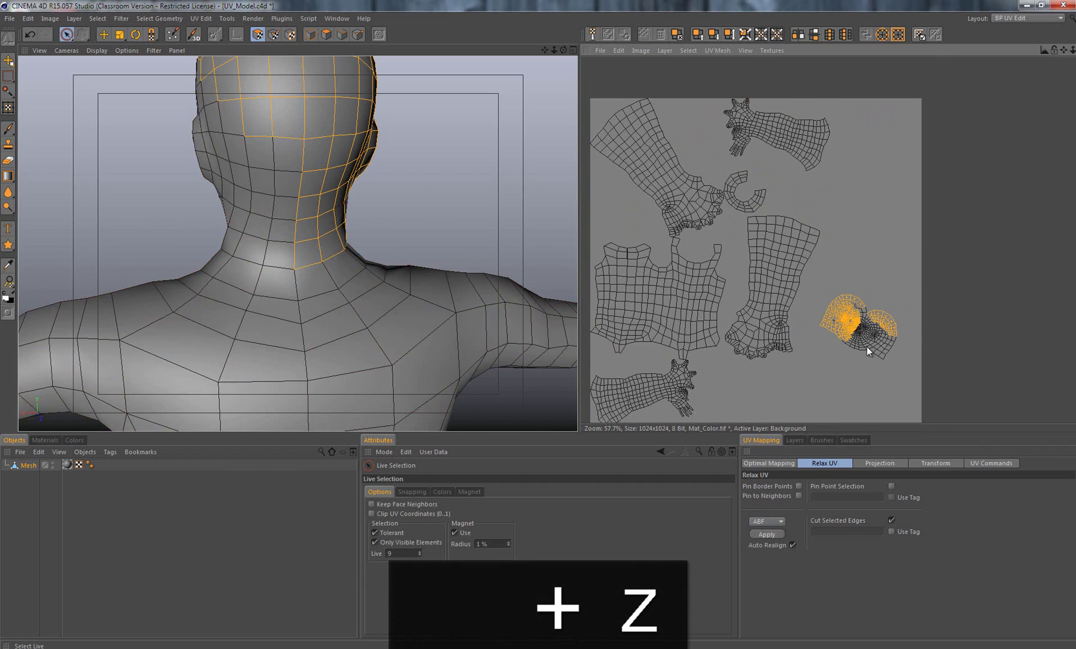
pyautogui.scroll(7, 868, 342)
pyautogui.click(65, 39)
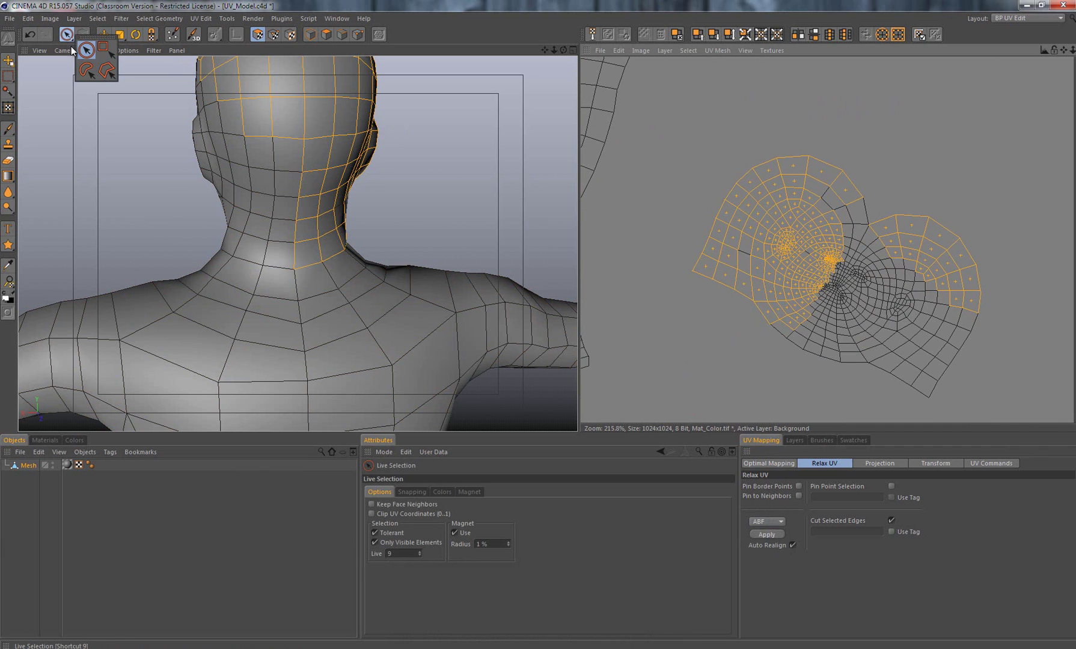
pyautogui.click(103, 46)
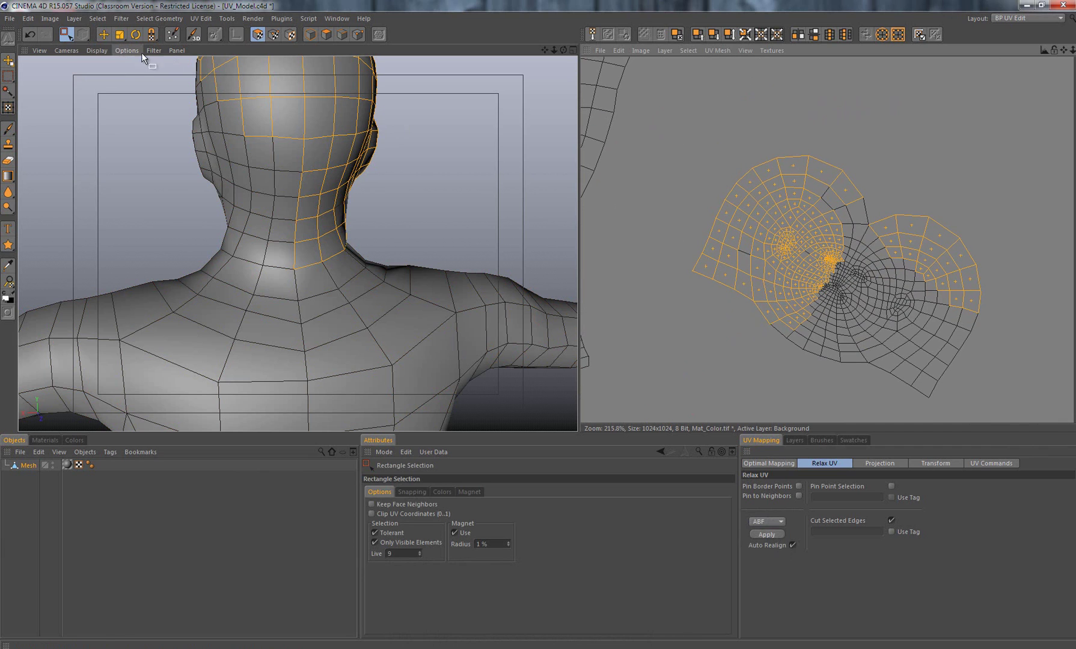
pyautogui.moveTo(780, 186); pyautogui.dragTo(673, 125)
# Rotate the selected head UV island until the face stands upright and symmetrical on the canvas
pyautogui.scroll(-5, 896, 186)
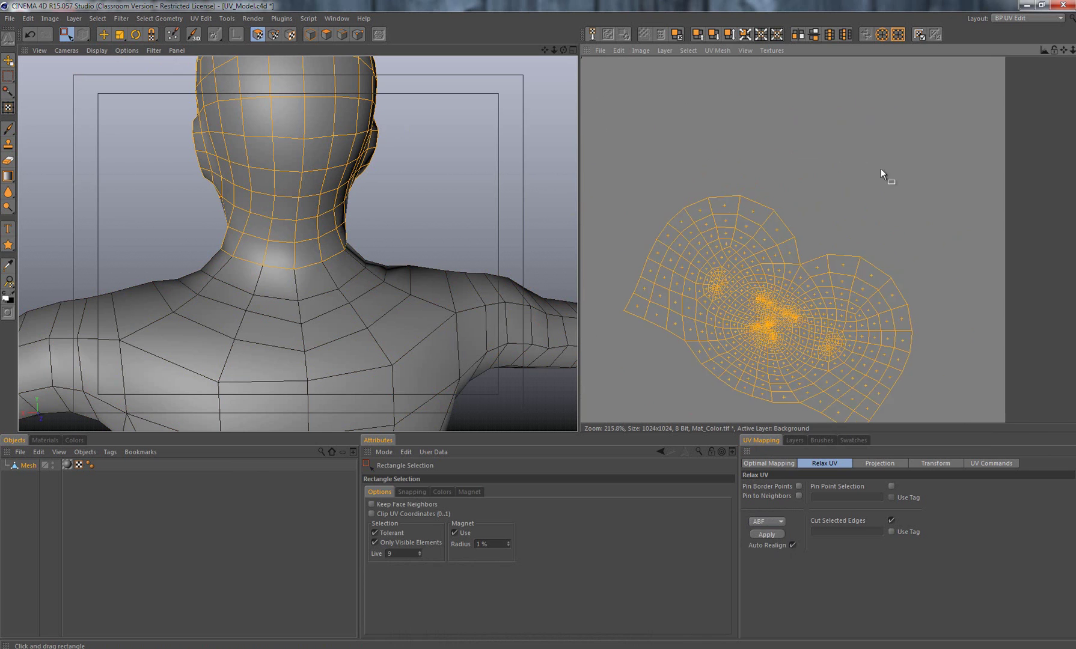
pyautogui.press('s')
pyautogui.rightClick(874, 233)
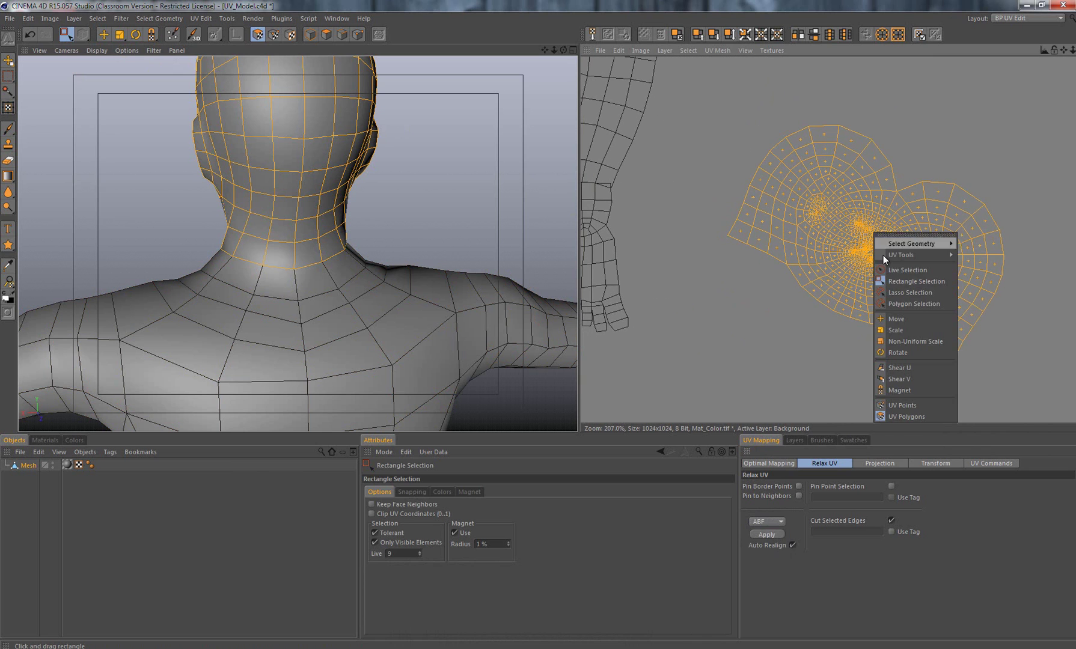
pyautogui.click(899, 352)
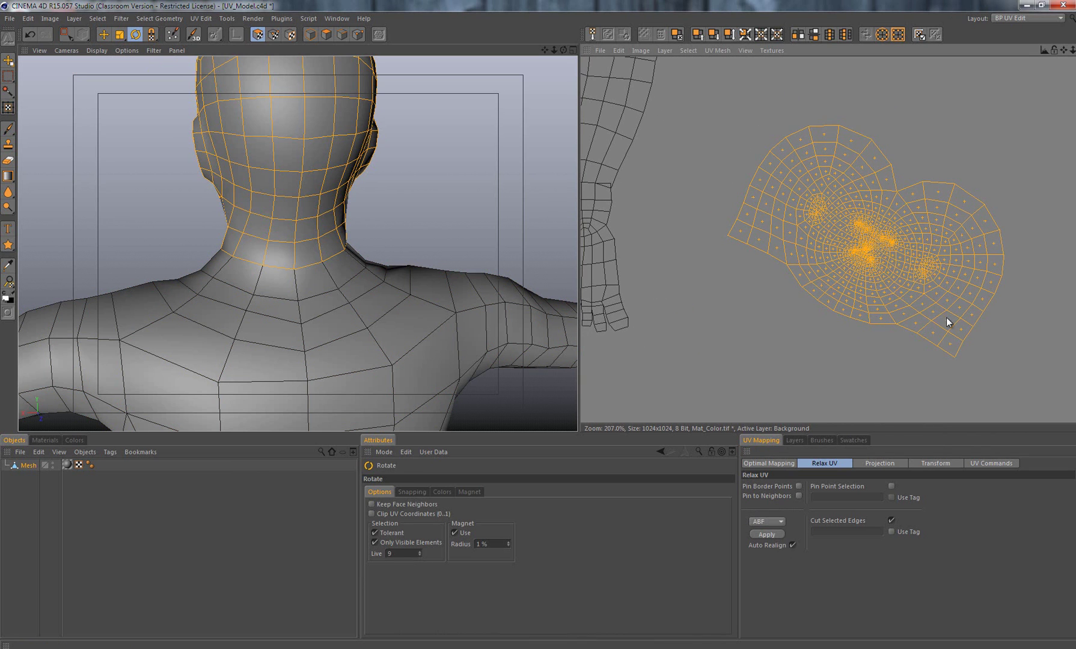
pyautogui.moveTo(948, 322); pyautogui.dragTo(581, 329)
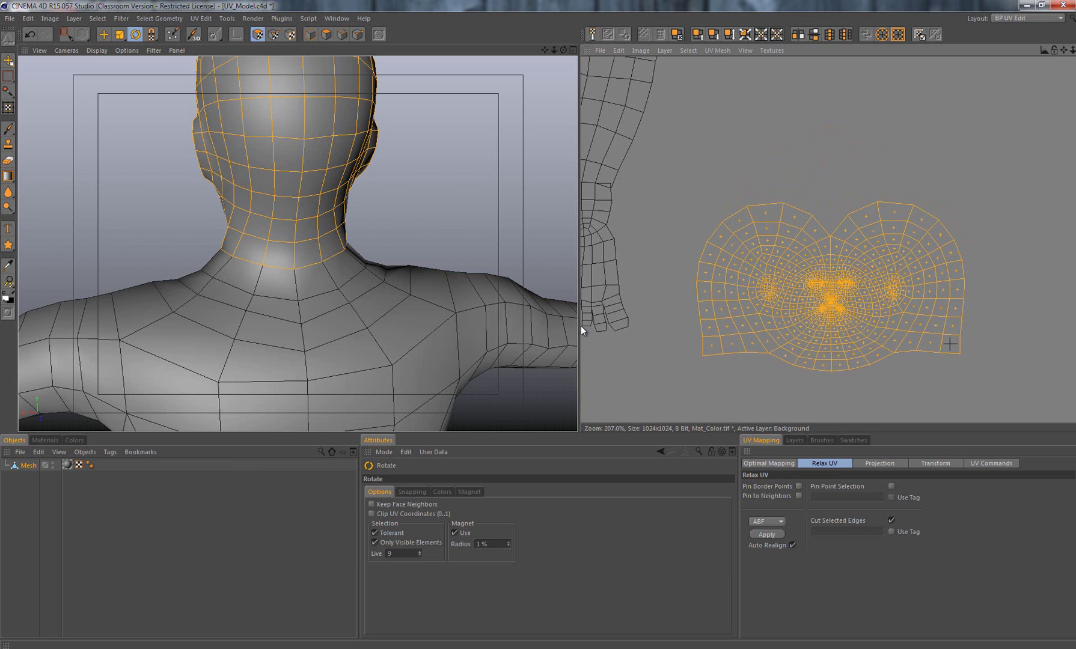
# Try enlarging the head UV island and moving it away from the leg island, and undo these changes
pyautogui.scroll(-5, 874, 284)
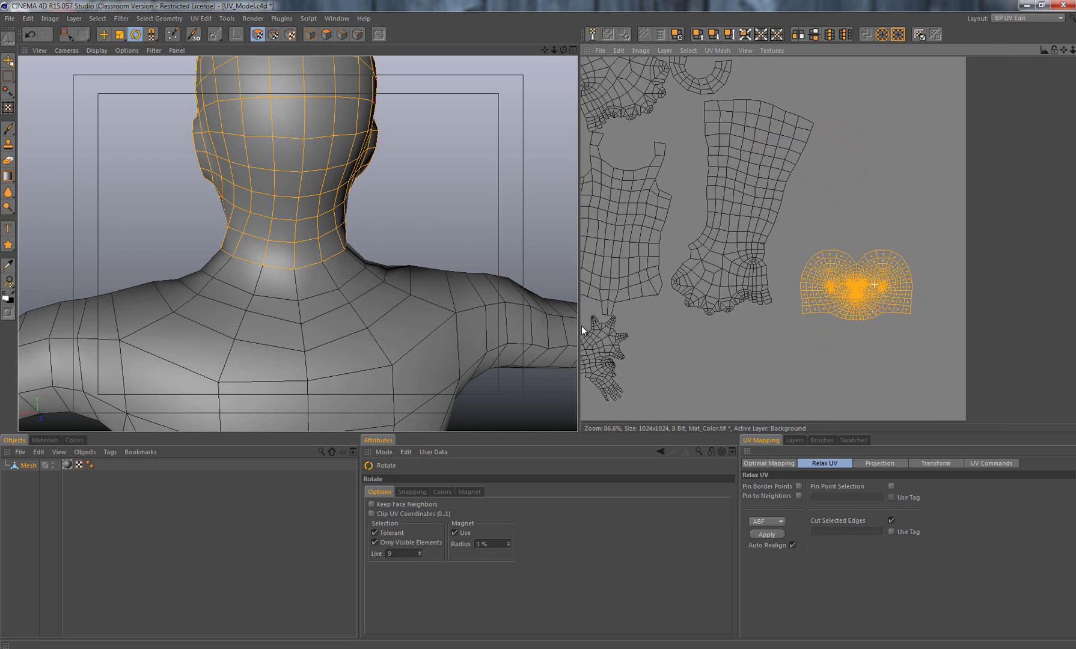
pyautogui.rightClick(874, 284)
pyautogui.click(913, 380)
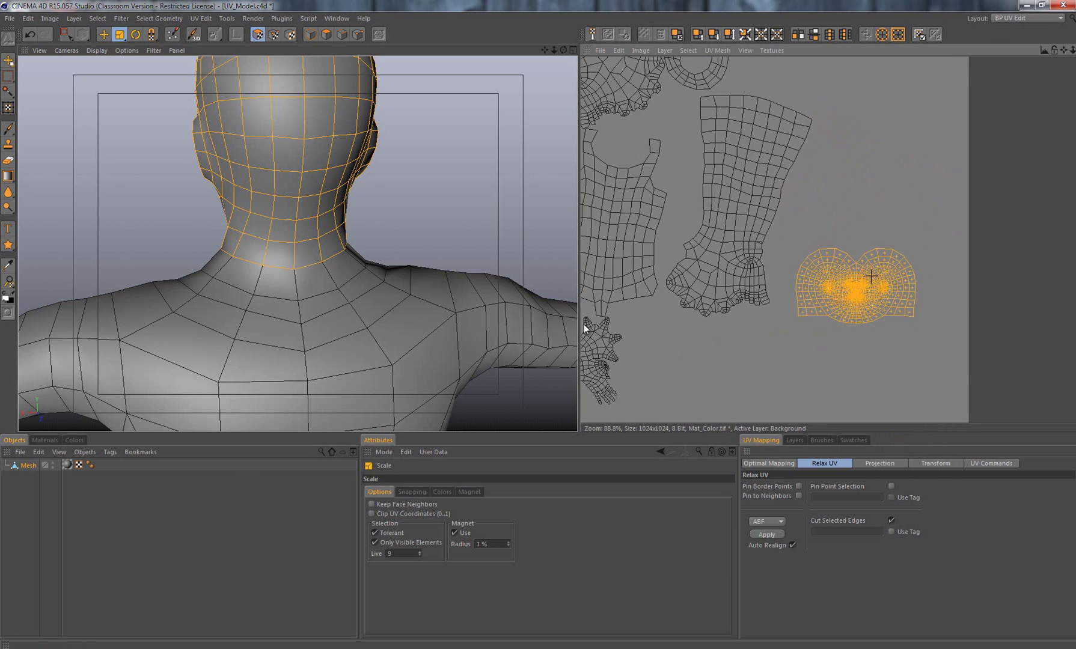
pyautogui.moveTo(871, 277); pyautogui.dragTo(810, 280)
pyautogui.rightClick(847, 278)
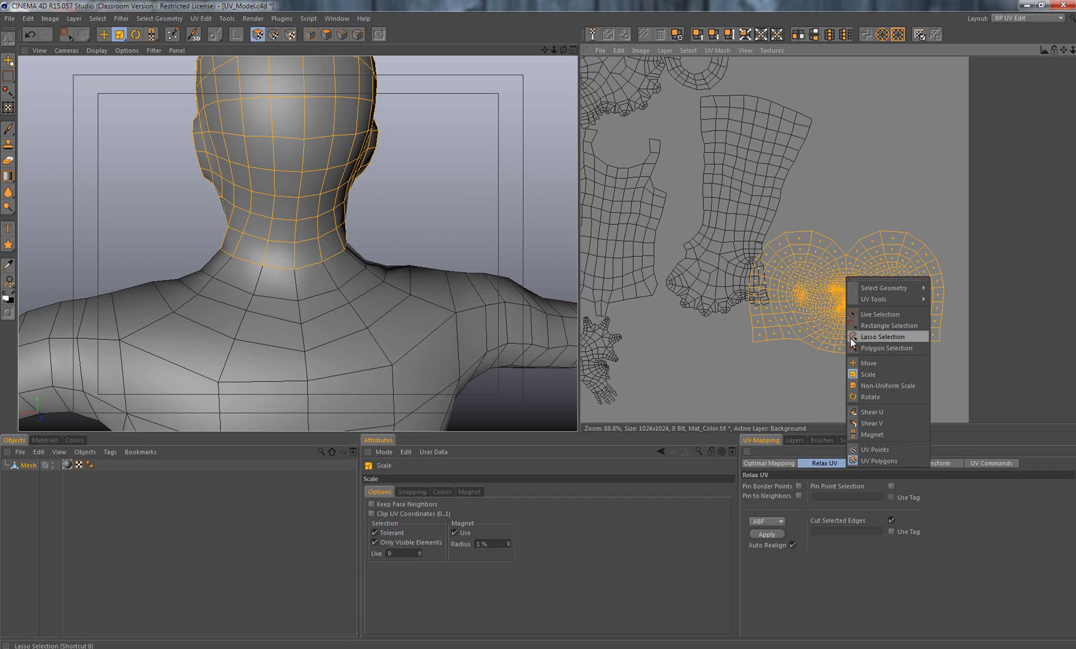
pyautogui.click(869, 363)
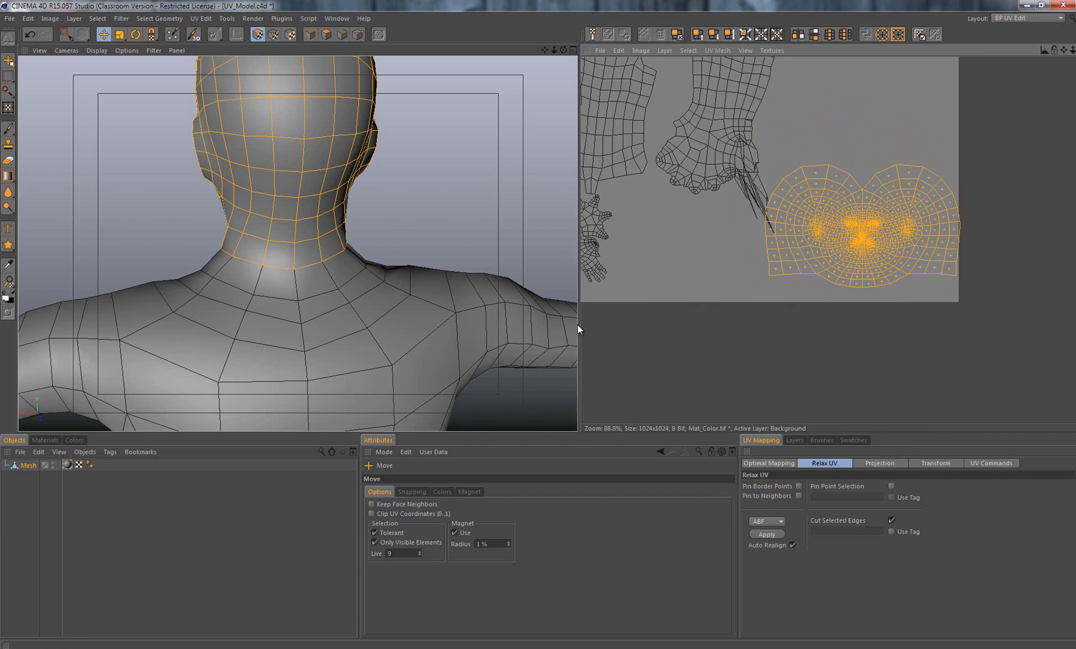
pyautogui.hotkey('ctrl', 'z')
pyautogui.hotkey('ctrl', 'z')
pyautogui.hotkey('ctrl', 'z')
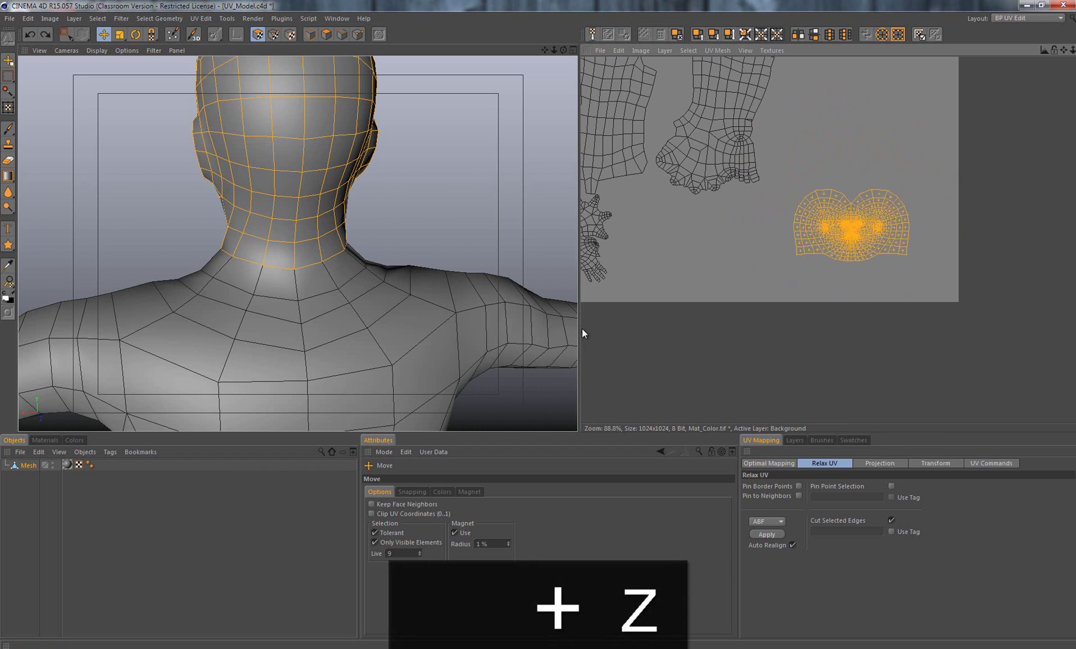
pyautogui.hotkey('ctrl', 'z')
# Scale up the head UV island and move it into the canvas's lower-right corner, clear of the leg island
pyautogui.rightClick(844, 170)
pyautogui.click(871, 269)
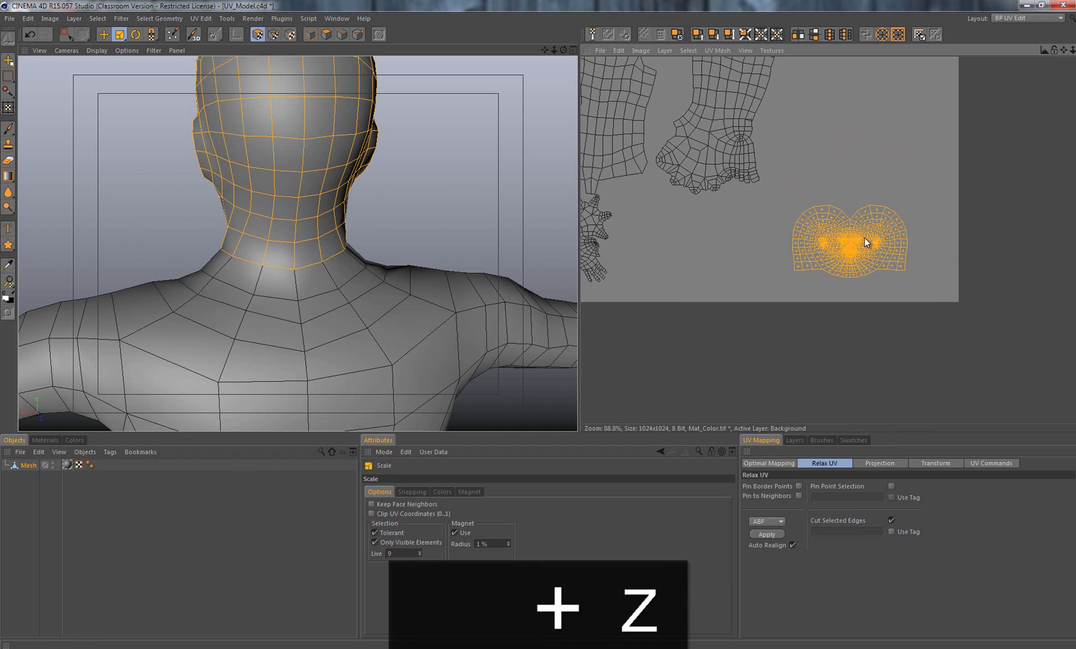
pyautogui.moveTo(850, 250); pyautogui.dragTo(938, 249)
pyautogui.rightClick(849, 250)
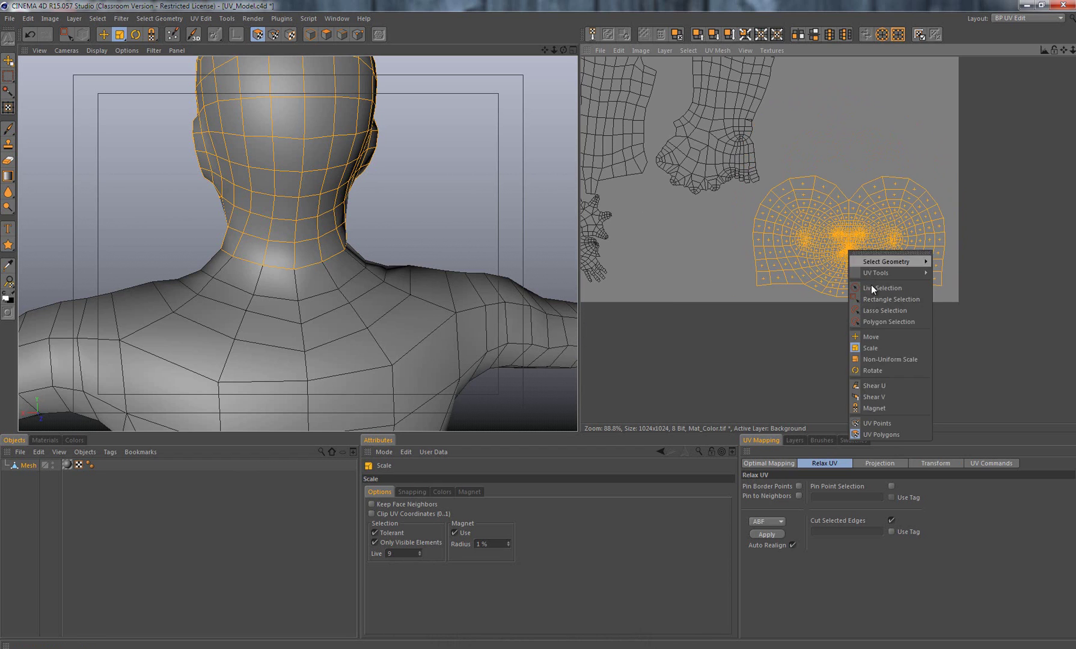
pyautogui.click(871, 336)
pyautogui.rightClick(832, 226)
pyautogui.click(856, 312)
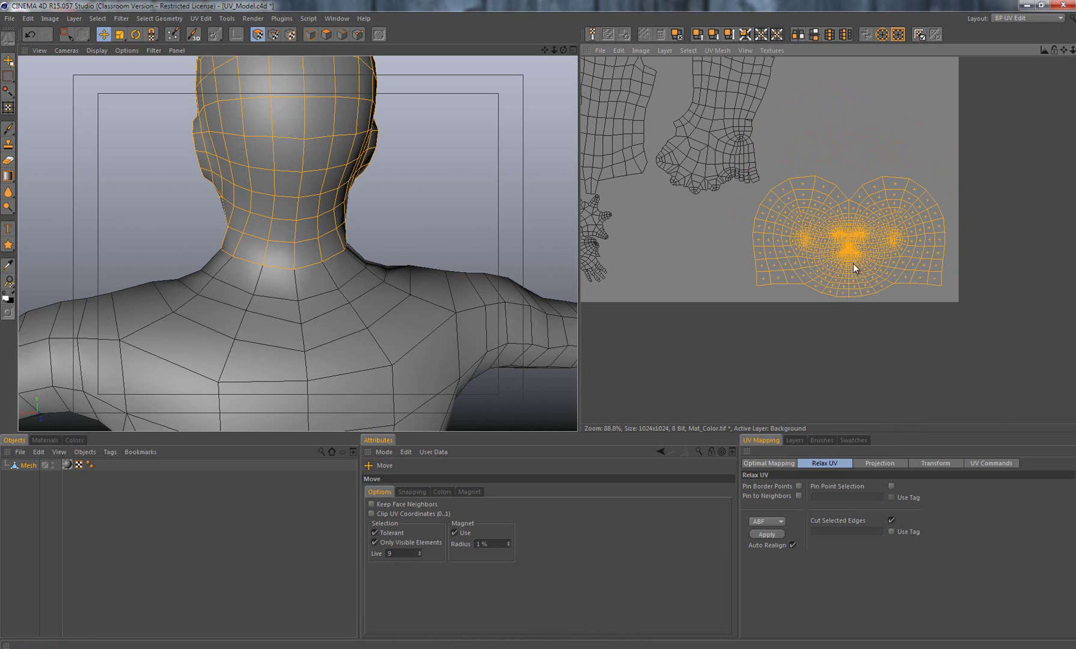
pyautogui.moveTo(853, 263); pyautogui.dragTo(882, 229)
pyautogui.scroll(-5, 900, 88)
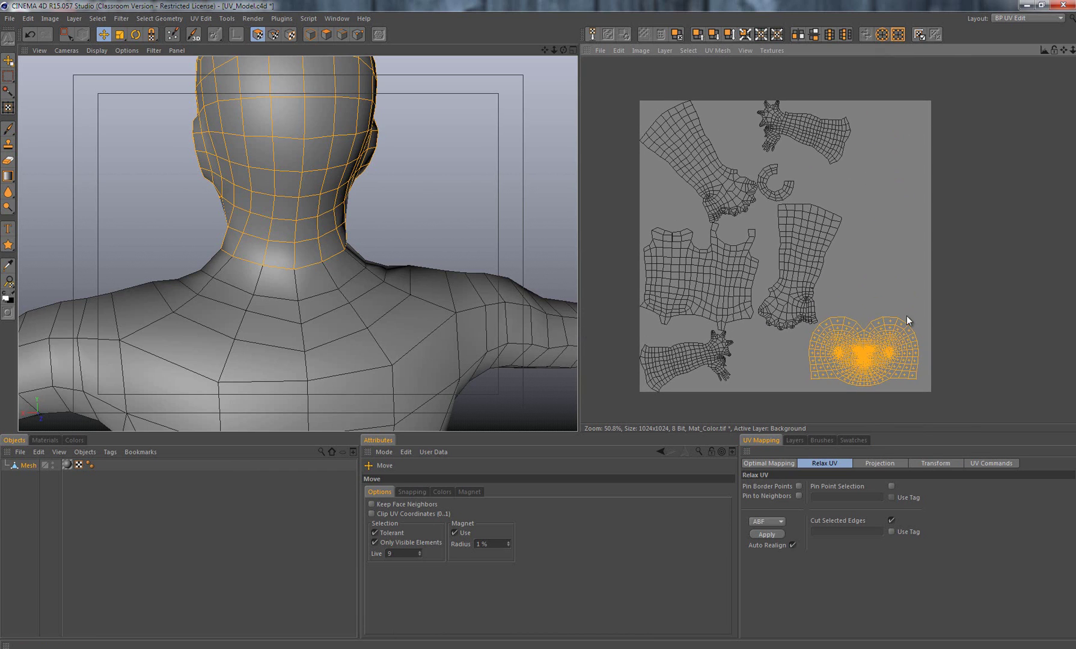
# Deselect the UV polygons and hide the Background layer of the Mat_Color.tif texture
pyautogui.click(951, 295)
pyautogui.click(795, 440)
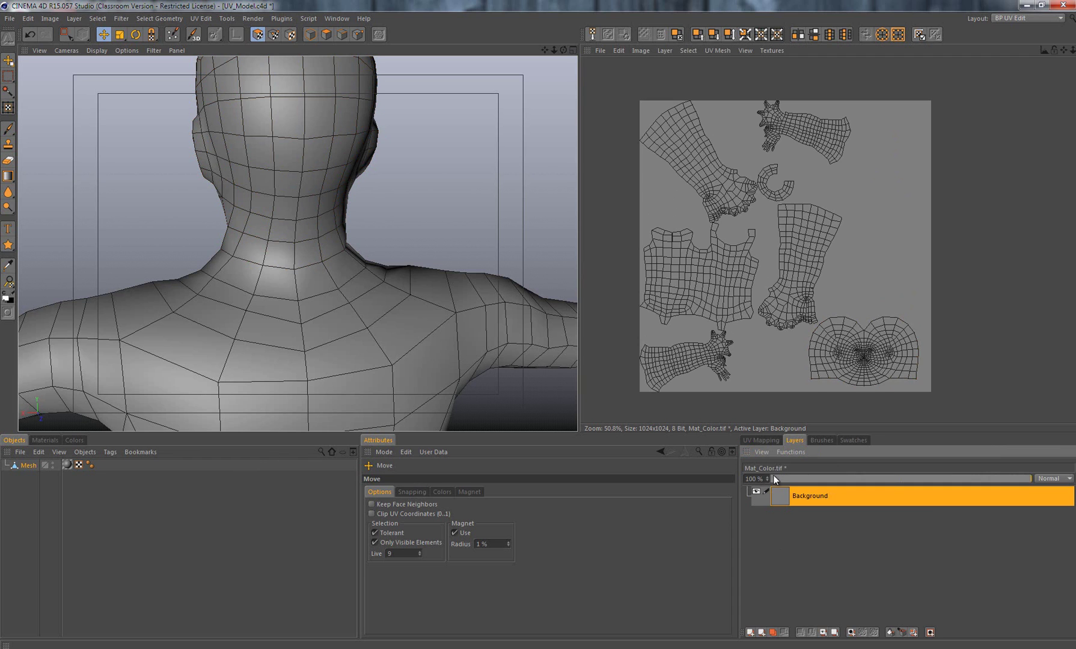
pyautogui.click(758, 491)
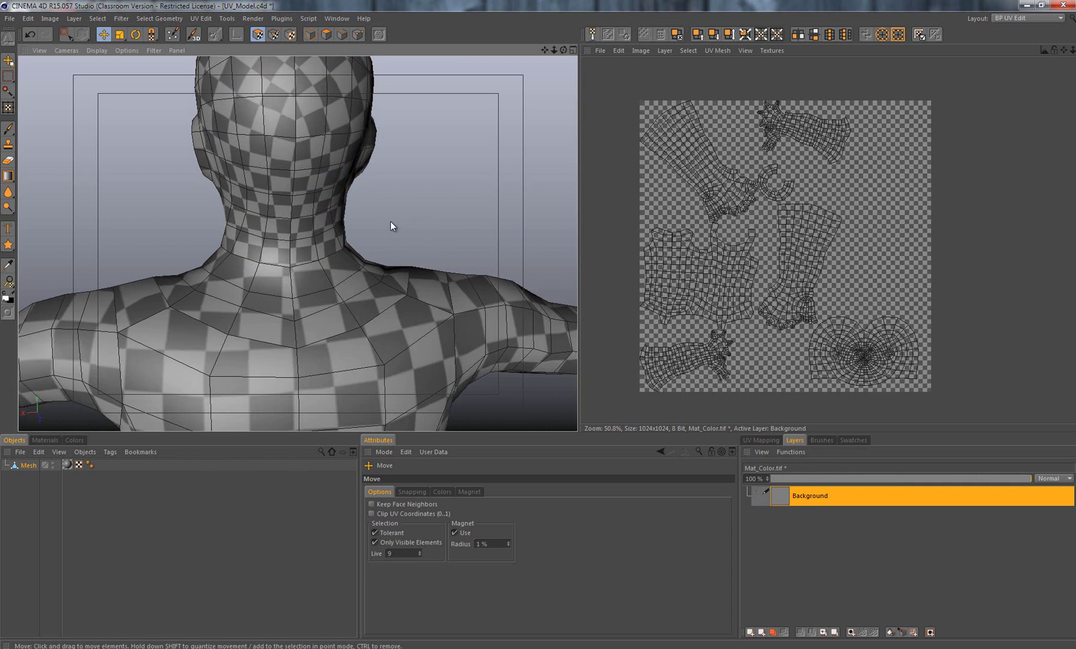
# Examine the checker pattern on the character's head, neck, shoulders and torso from all sides for stretching and seams
pyautogui.keyDown('alt'); pyautogui.moveTo(392, 226); pyautogui.dragTo(466, 212, button='right'); pyautogui.keyUp('alt')
pyautogui.keyDown('alt'); pyautogui.moveTo(466, 211); pyautogui.dragTo(538, 326); pyautogui.keyUp('alt')
pyautogui.keyDown('alt'); pyautogui.moveTo(538, 326); pyautogui.dragTo(358, 208, button='right'); pyautogui.keyUp('alt')
pyautogui.keyDown('alt'); pyautogui.moveTo(358, 208); pyautogui.dragTo(365, 268, button='middle'); pyautogui.keyUp('alt')
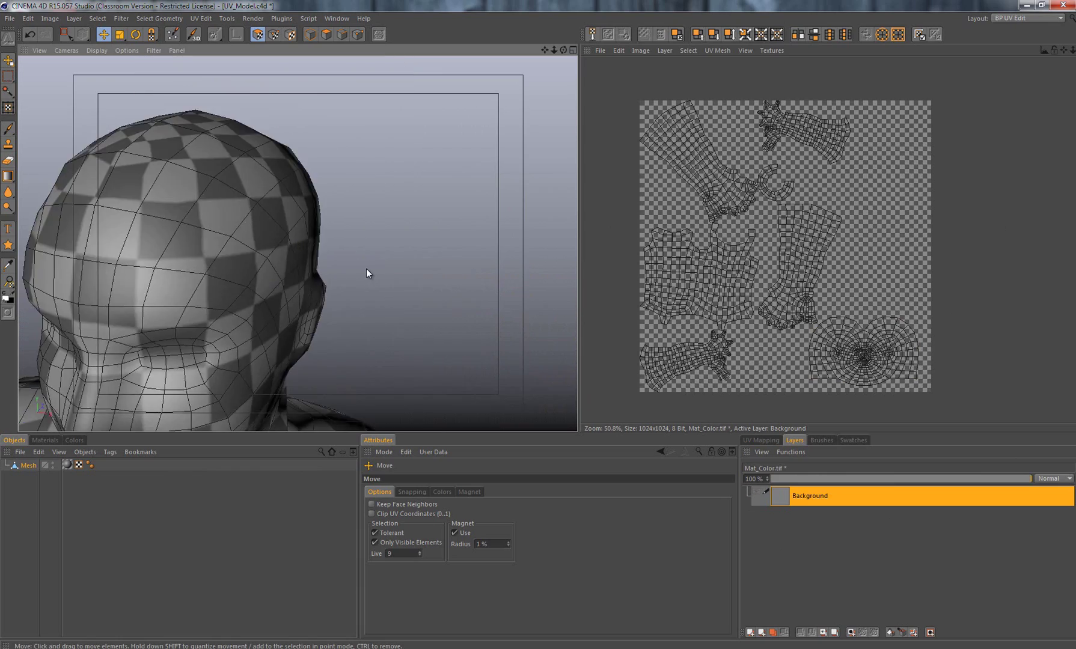
pyautogui.keyDown('alt'); pyautogui.moveTo(365, 268); pyautogui.dragTo(335, 281, button='right'); pyautogui.keyUp('alt')
pyautogui.keyDown('alt'); pyautogui.moveTo(336, 281); pyautogui.dragTo(529, 231); pyautogui.keyUp('alt')
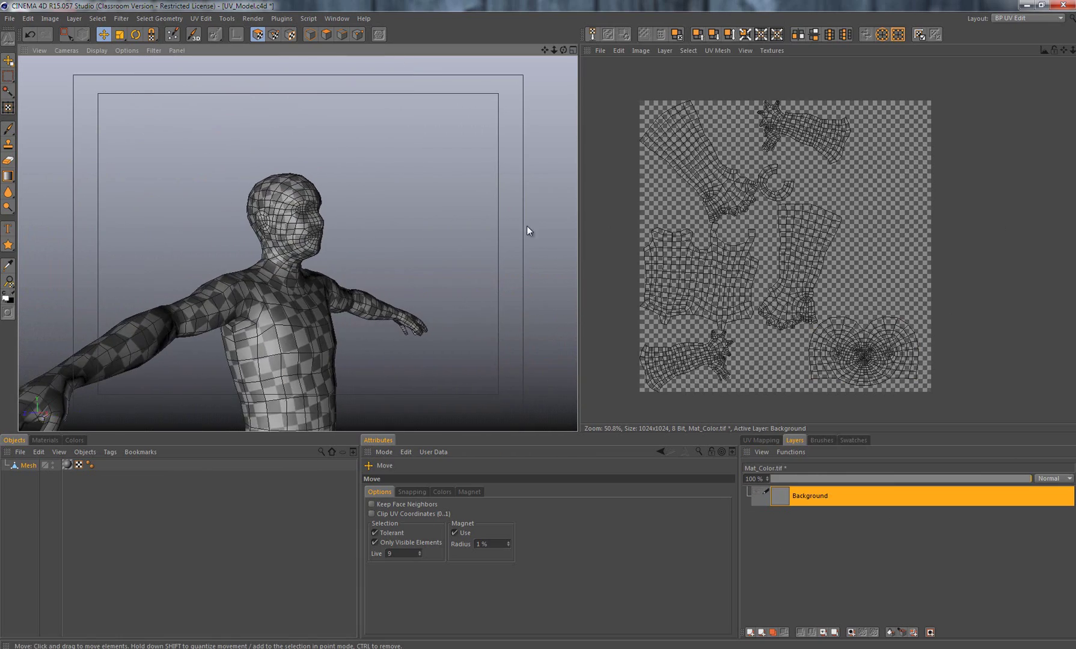
pyautogui.scroll(8, 420, 233)
pyautogui.keyDown('alt'); pyautogui.moveTo(287, 162); pyautogui.dragTo(267, 269); pyautogui.keyUp('alt')
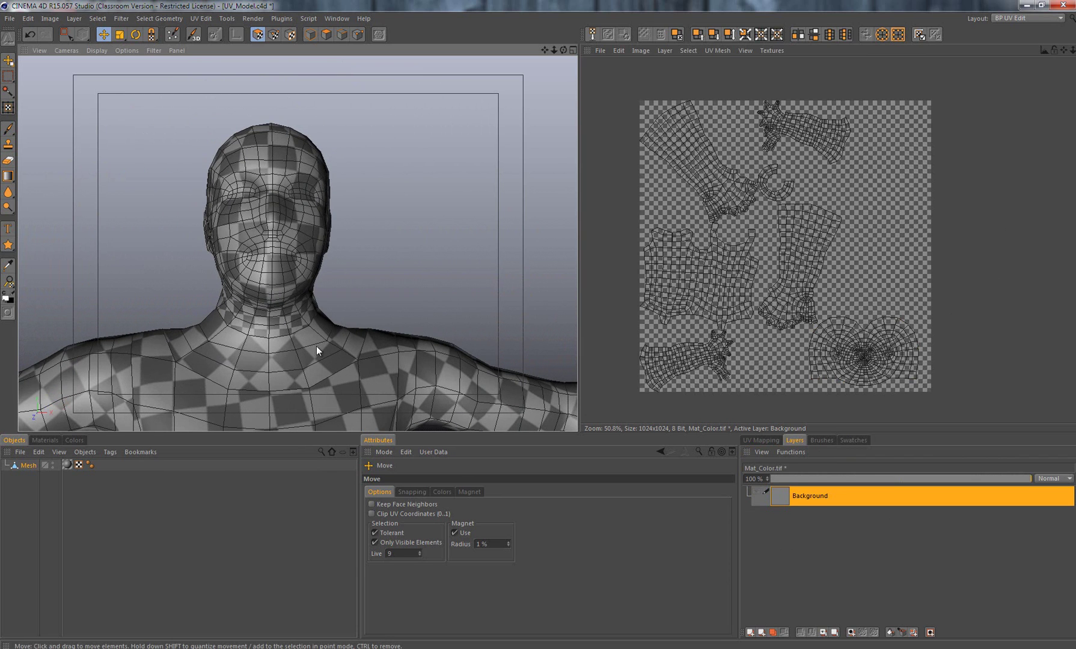
pyautogui.keyDown('alt'); pyautogui.moveTo(317, 350); pyautogui.dragTo(440, 348); pyautogui.keyUp('alt')
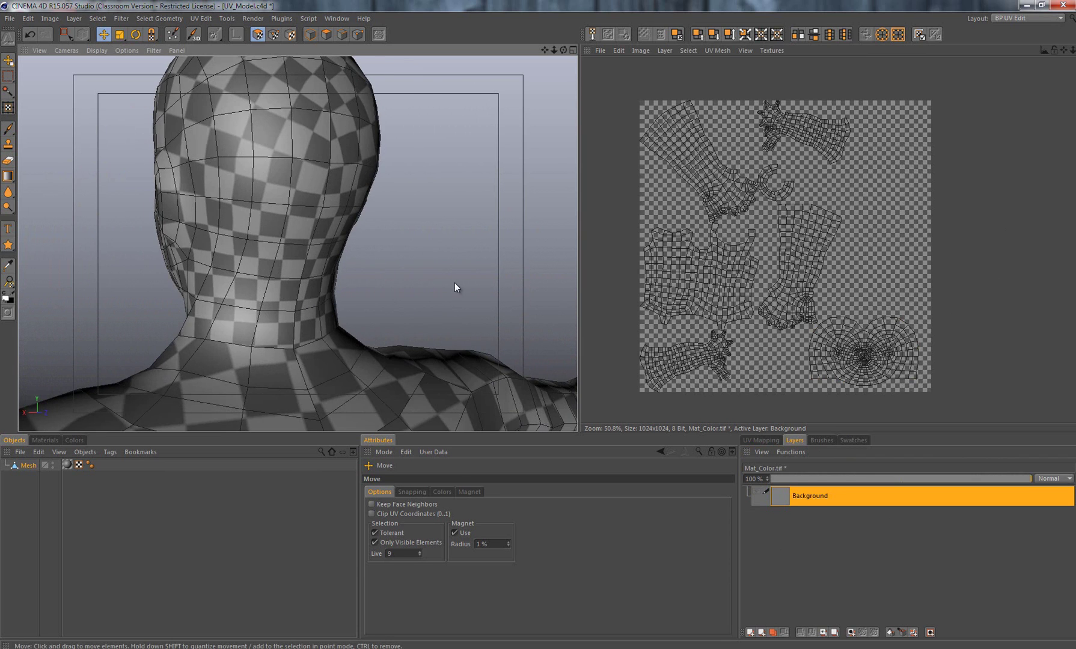
pyautogui.scroll(-7, 455, 282)
pyautogui.keyDown('alt'); pyautogui.moveTo(312, 298); pyautogui.dragTo(266, 304); pyautogui.keyUp('alt')
pyautogui.keyDown('alt'); pyautogui.moveTo(230, 291); pyautogui.dragTo(219, 249, button='middle'); pyautogui.keyUp('alt')
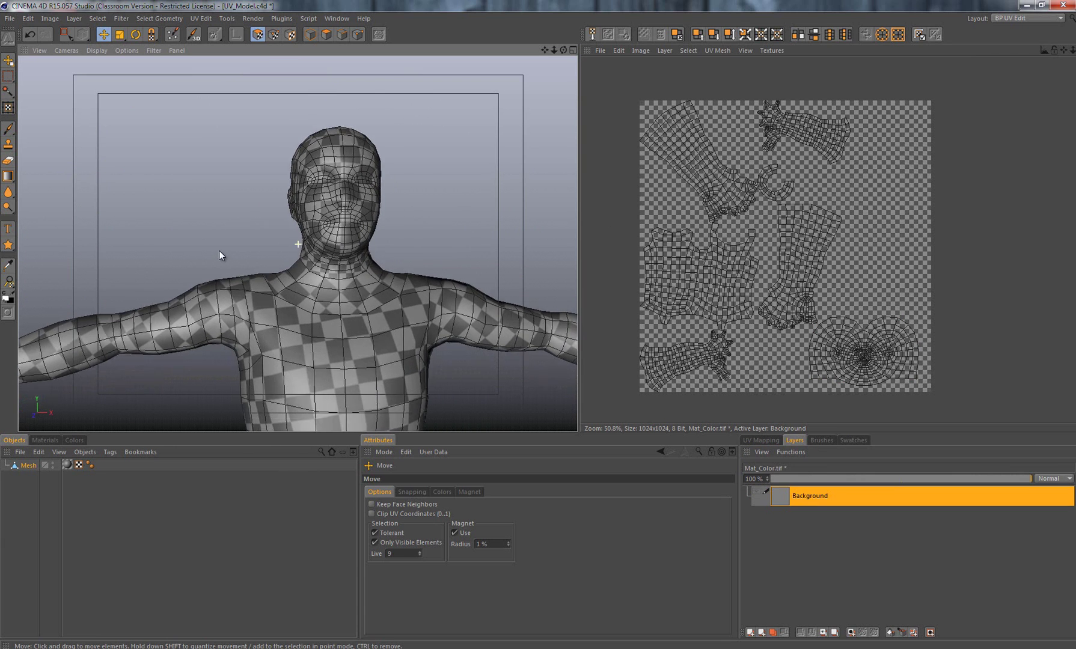
pyautogui.keyDown('alt'); pyautogui.moveTo(219, 250); pyautogui.dragTo(364, 212); pyautogui.keyUp('alt')
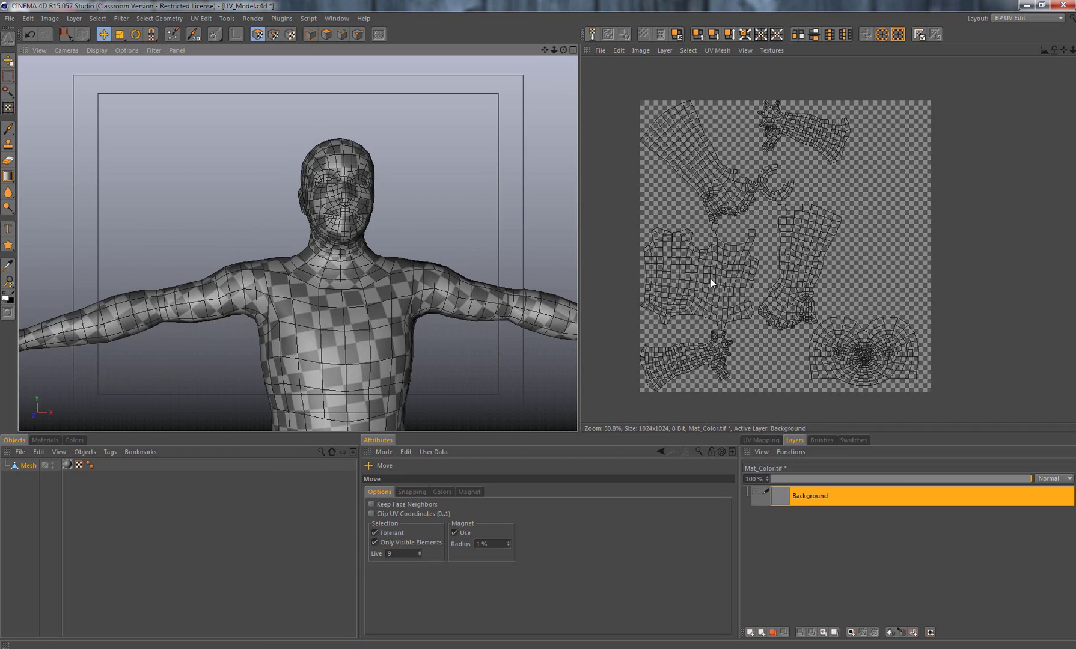
# Switch to the Standard layout and hide the Mesh object in the viewport
pyautogui.click(1019, 16)
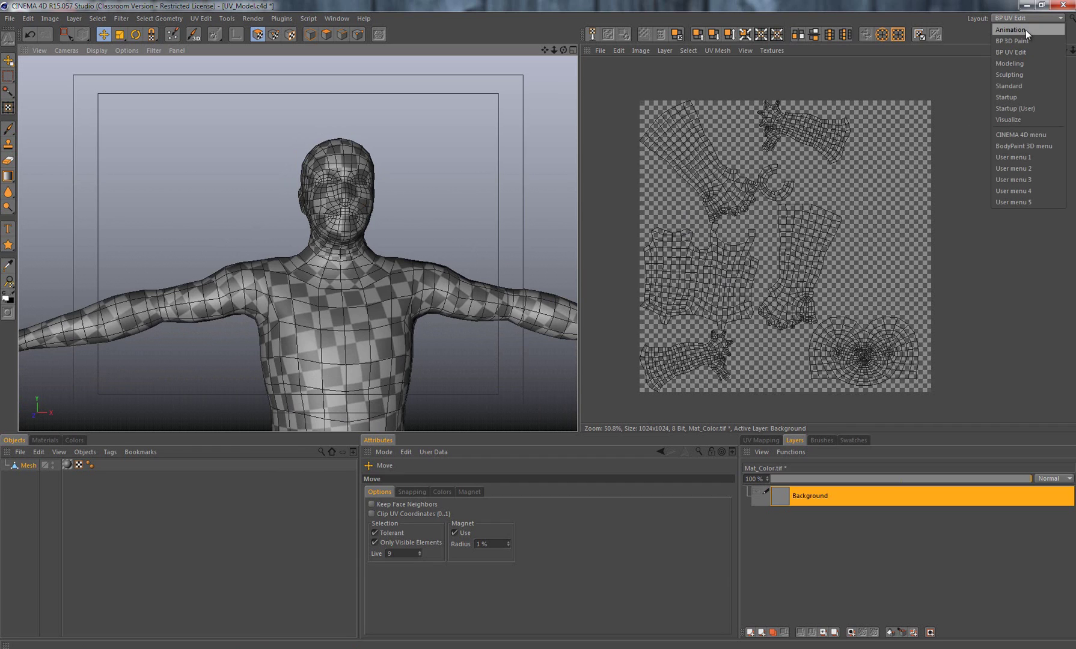
pyautogui.click(1022, 86)
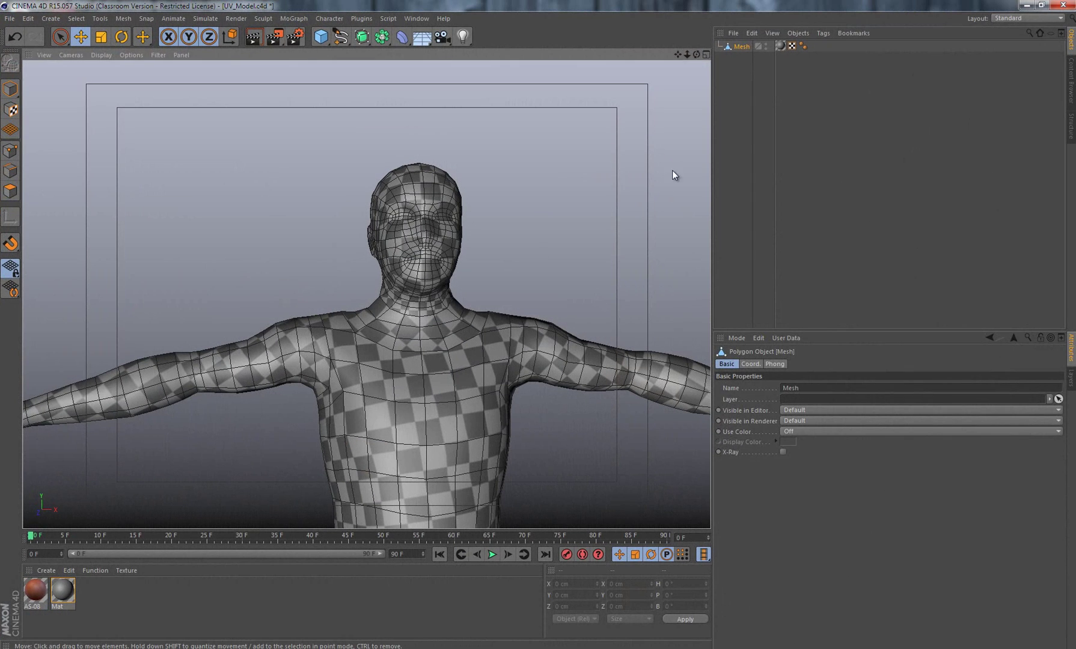
pyautogui.click(747, 59)
pyautogui.click(765, 44)
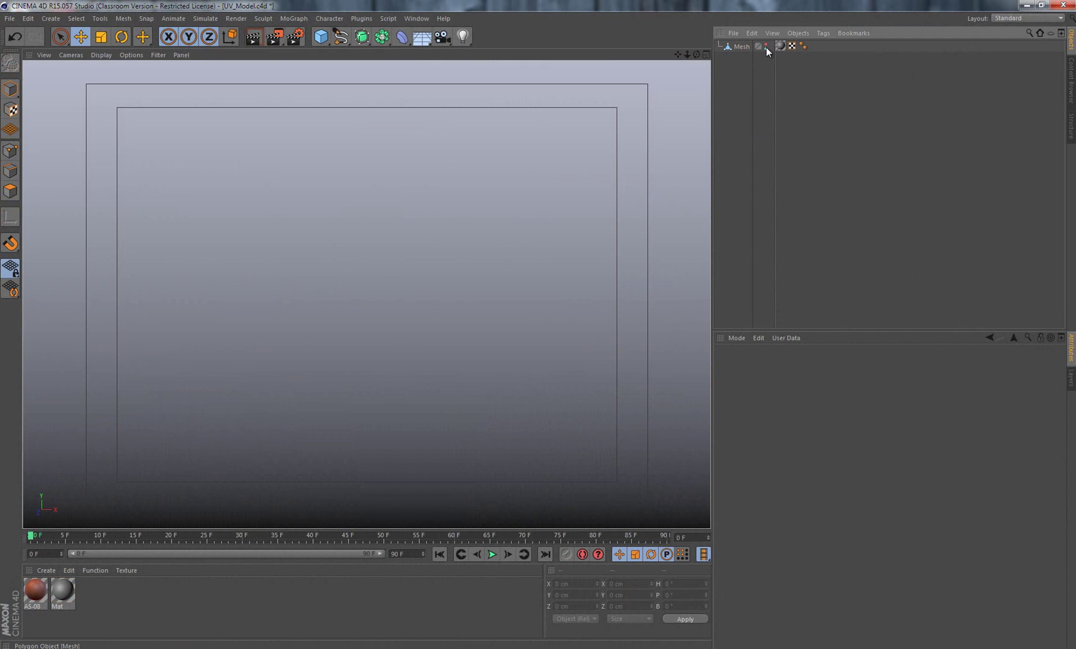
# Add a cube primitive to the scene and bring it fully into view at an angle
pyautogui.click(320, 38)
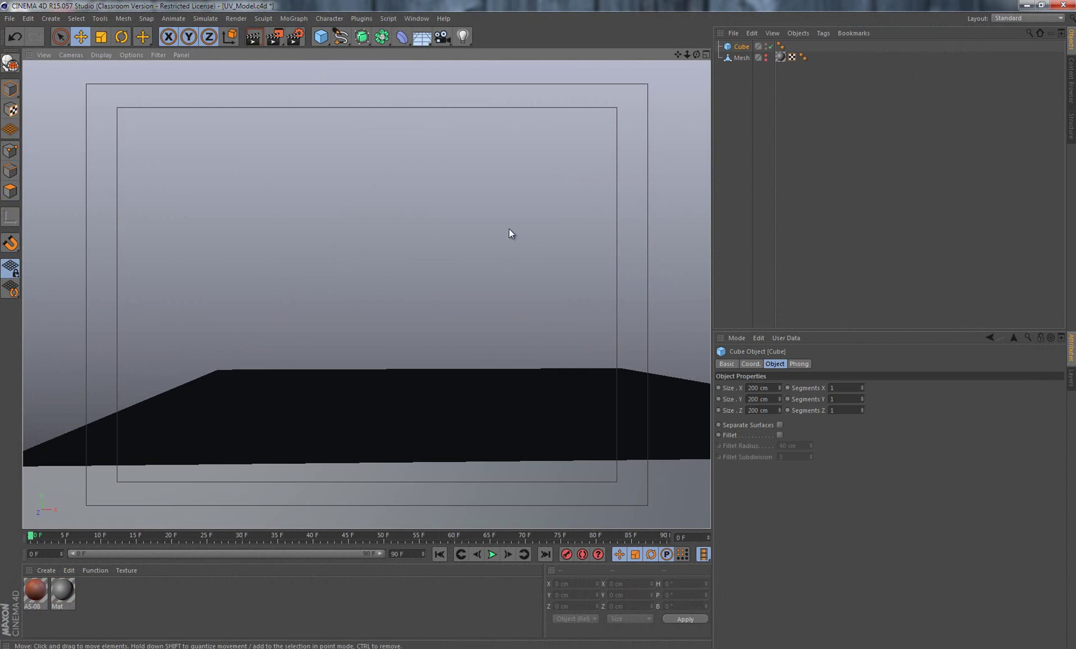
pyautogui.keyDown('alt'); pyautogui.moveTo(516, 234); pyautogui.dragTo(259, 274, button='right'); pyautogui.keyUp('alt')
pyautogui.keyDown('alt'); pyautogui.moveTo(458, 274); pyautogui.dragTo(498, 292); pyautogui.keyUp('alt')
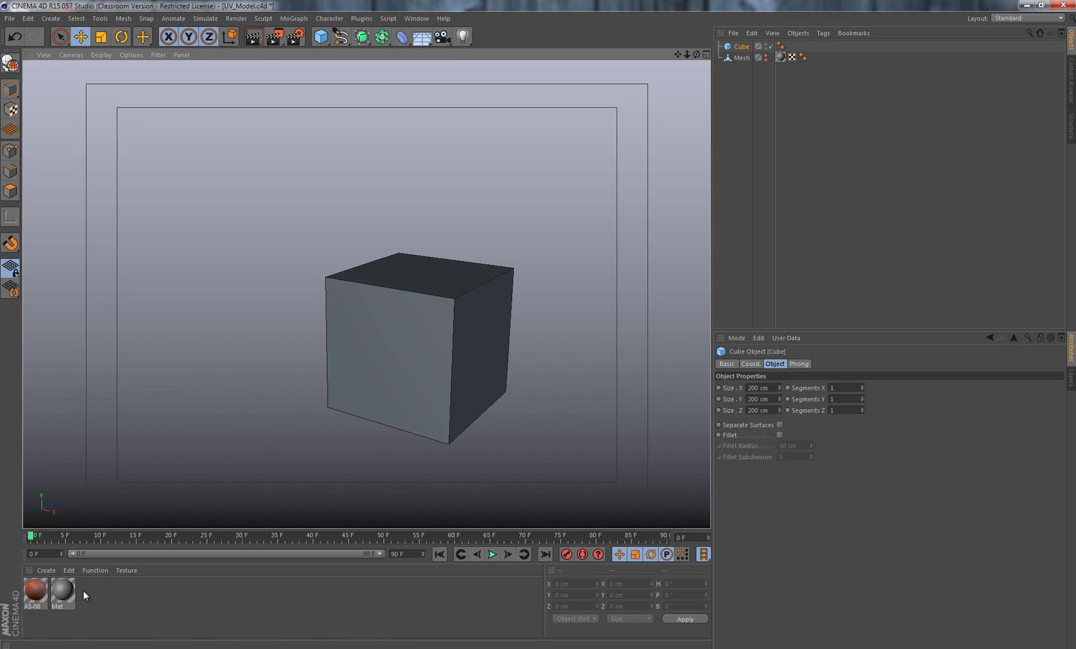
# Apply a new material to the cube and open that material in the Material Editor
pyautogui.doubleClick(116, 593)
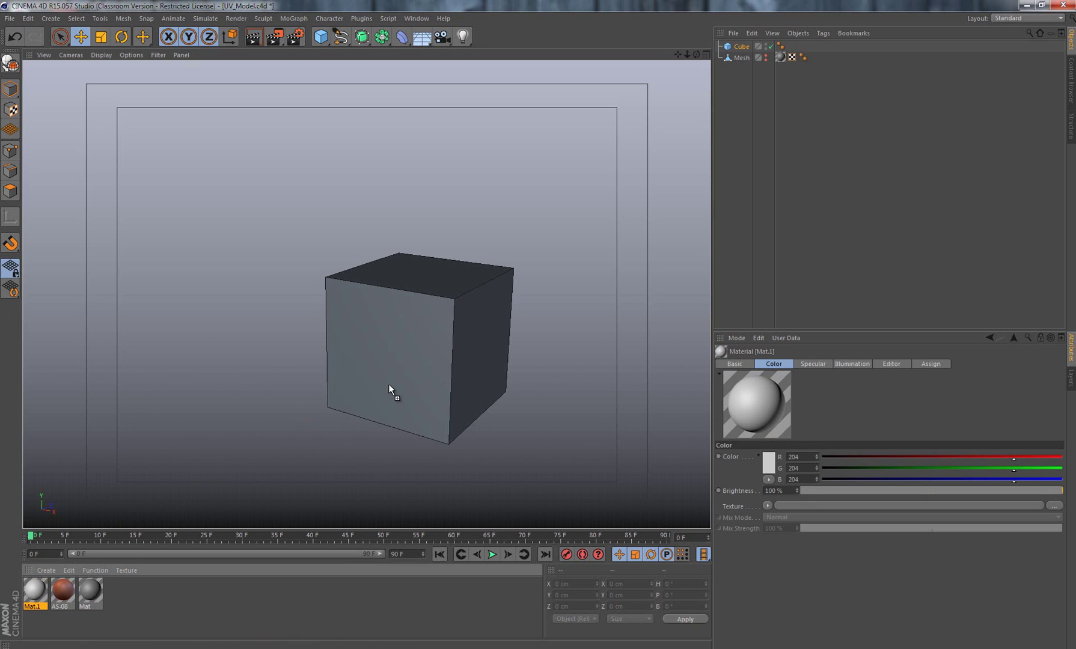
pyautogui.moveTo(389, 385); pyautogui.dragTo(388, 385)
pyautogui.doubleClick(35, 595)
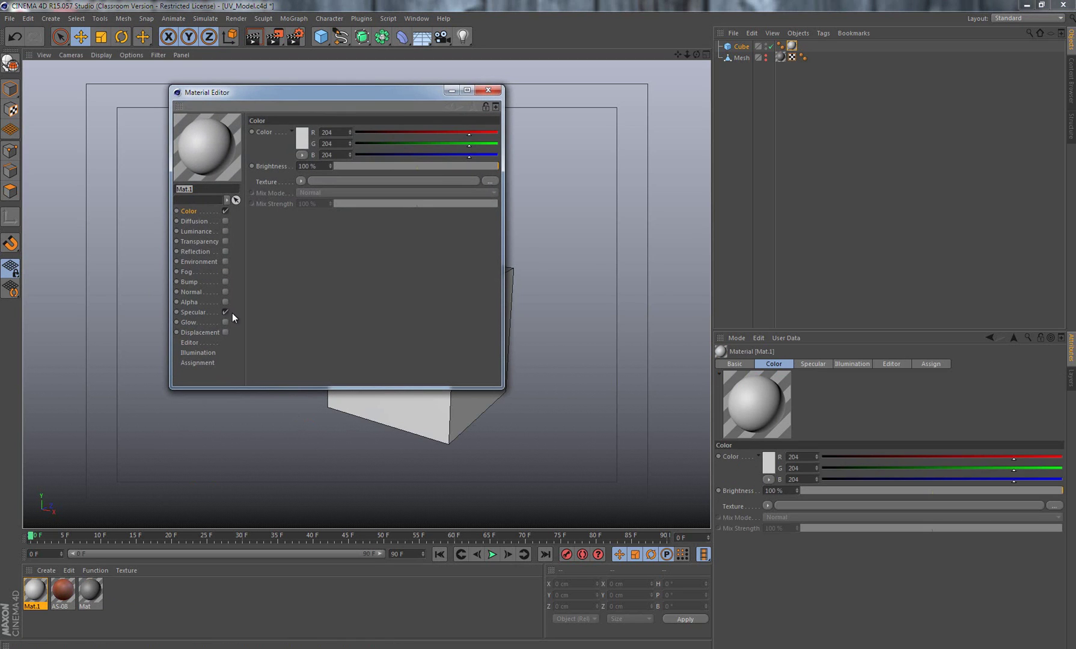
# Turn off the cube material's Specular channel and load the Checkerboard surface shader as its color texture, closing the Material Editor
pyautogui.click(302, 181)
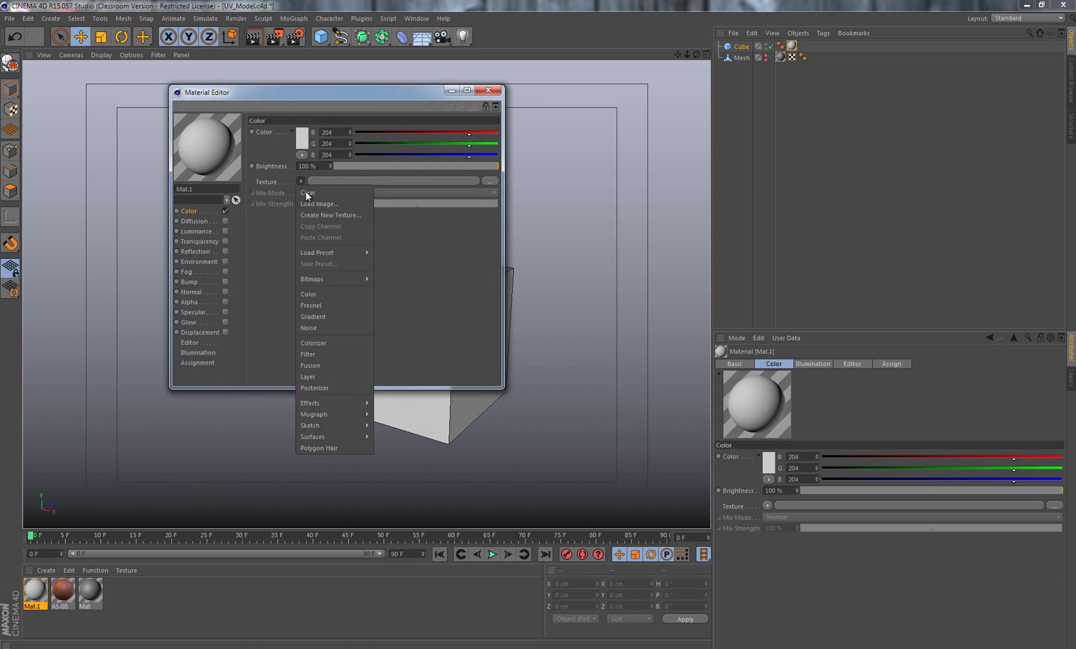
pyautogui.moveTo(339, 442)
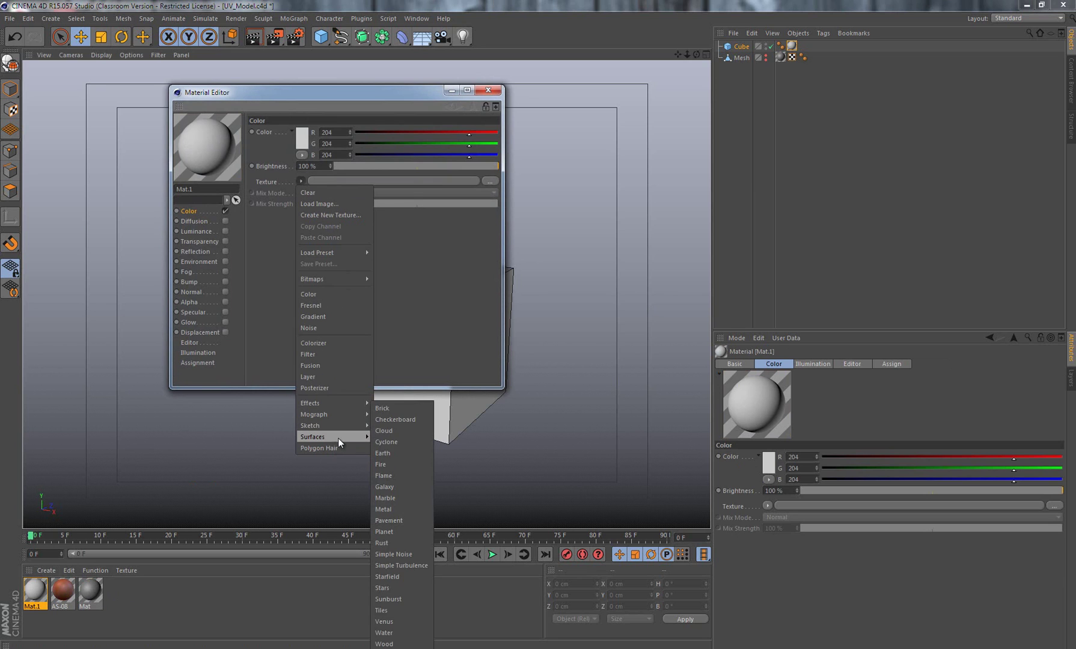
pyautogui.click(422, 420)
pyautogui.click(489, 90)
pyautogui.keyDown('alt'); pyautogui.moveTo(421, 337); pyautogui.dragTo(520, 294); pyautogui.keyUp('alt')
pyautogui.keyDown('alt'); pyautogui.moveTo(405, 299); pyautogui.dragTo(627, 238); pyautogui.keyUp('alt')
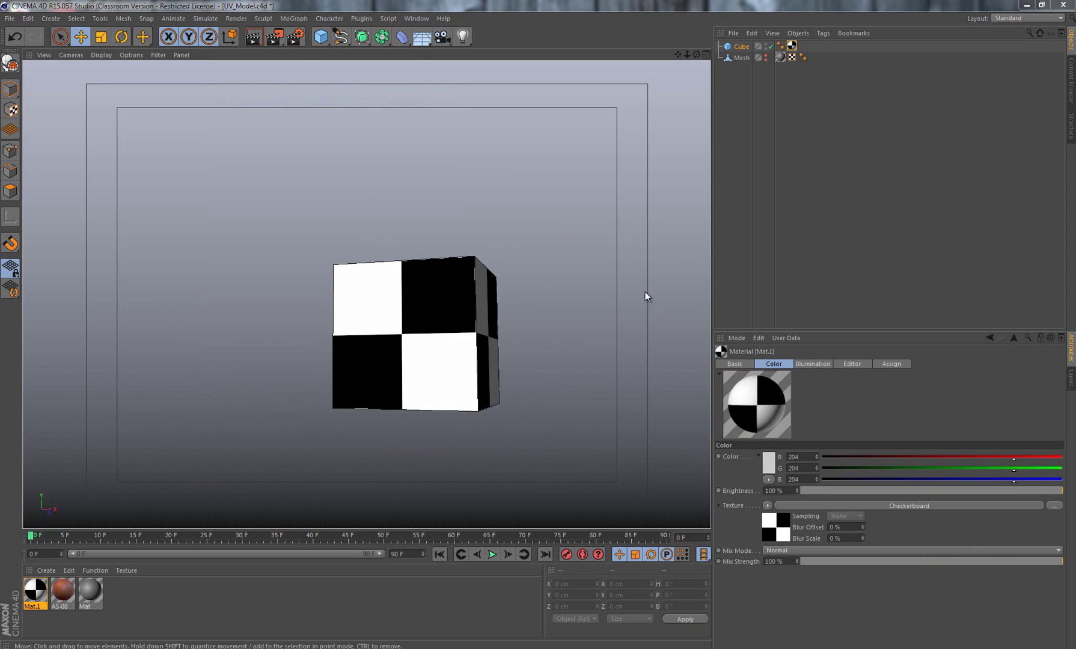
# Set the projection of the cube's texture tag to Cubic and check the checkerboard on its faces
pyautogui.click(790, 46)
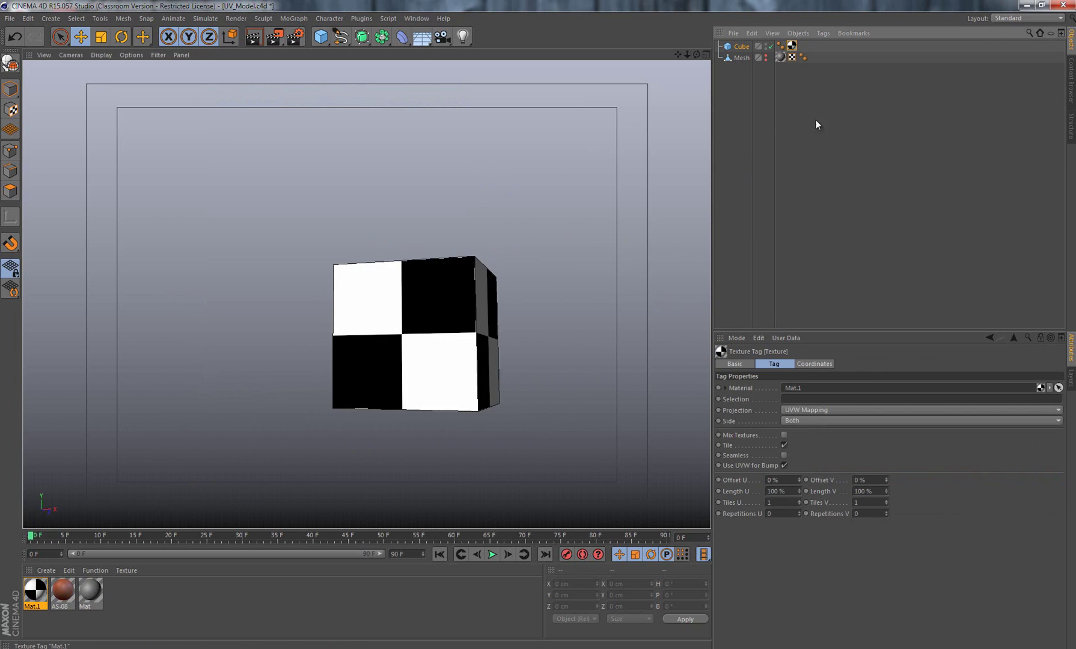
pyautogui.click(735, 410)
pyautogui.keyDown('alt'); pyautogui.moveTo(516, 369); pyautogui.dragTo(425, 369); pyautogui.keyUp('alt')
pyautogui.keyDown('alt'); pyautogui.moveTo(546, 376); pyautogui.dragTo(480, 378); pyautogui.keyUp('alt')
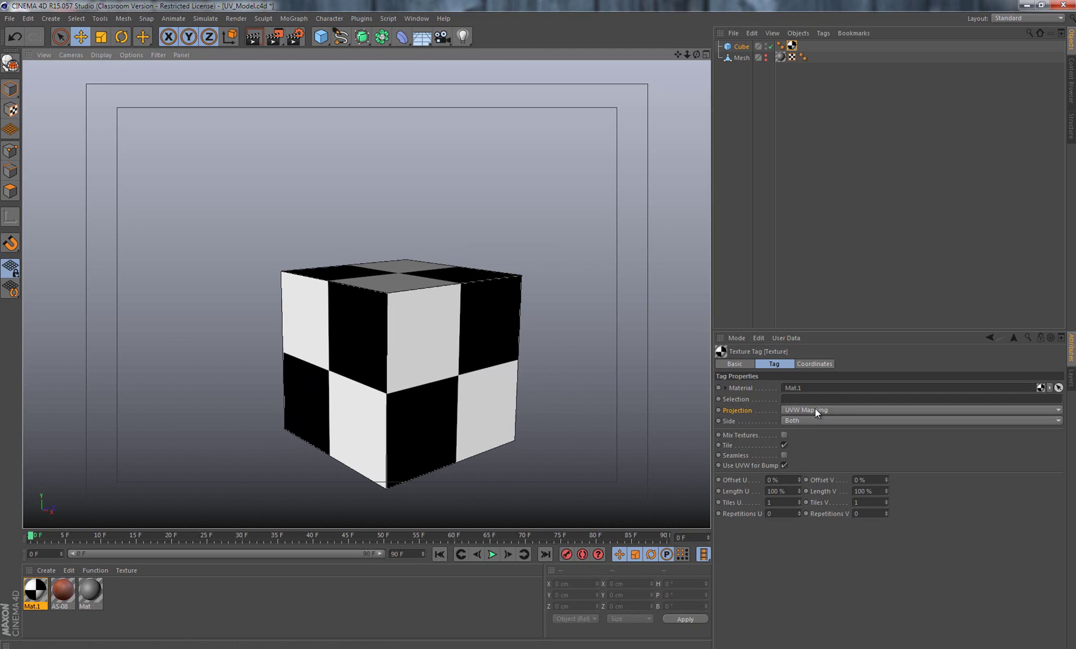
pyautogui.click(792, 411)
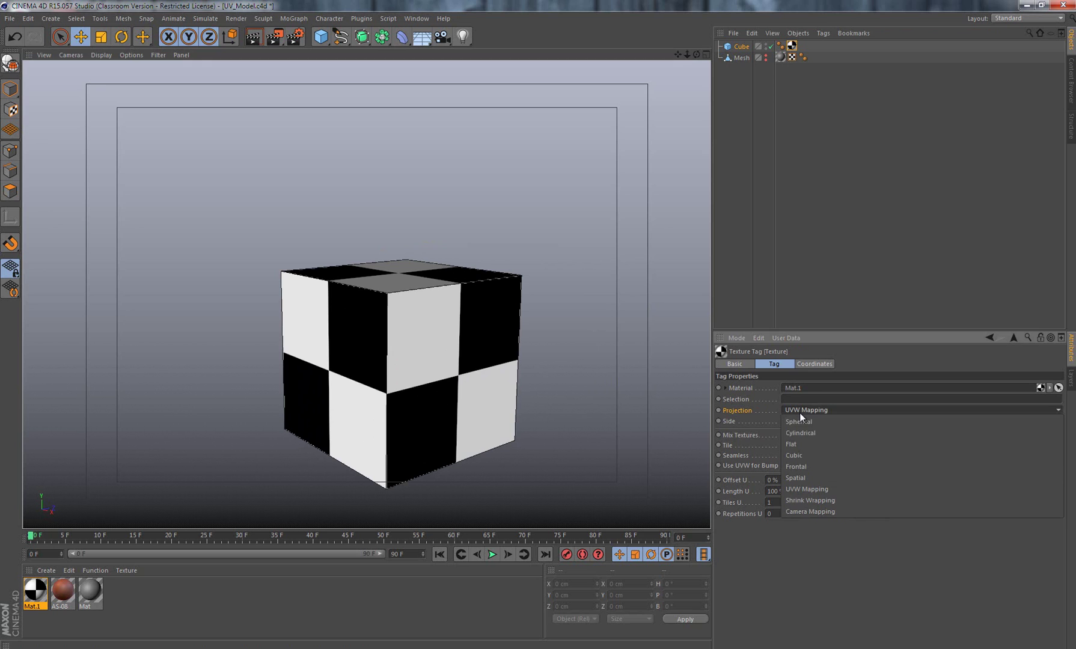
pyautogui.click(808, 454)
pyautogui.keyDown('alt'); pyautogui.moveTo(568, 292); pyautogui.dragTo(406, 294); pyautogui.keyUp('alt')
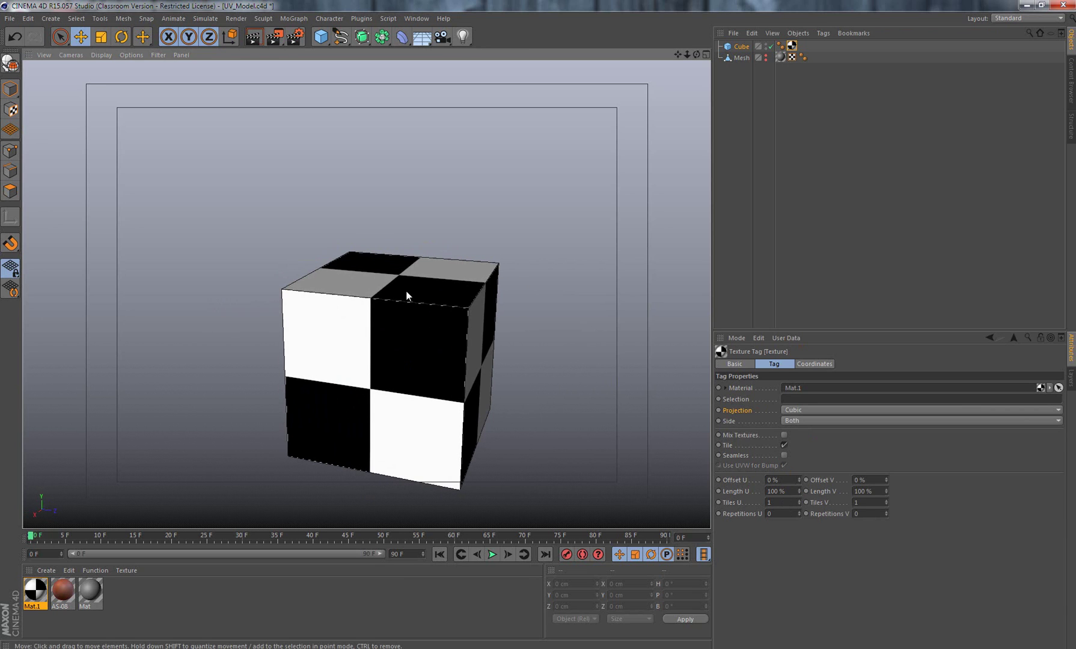
pyautogui.keyDown('alt'); pyautogui.moveTo(206, 253); pyautogui.dragTo(307, 231); pyautogui.keyUp('alt')
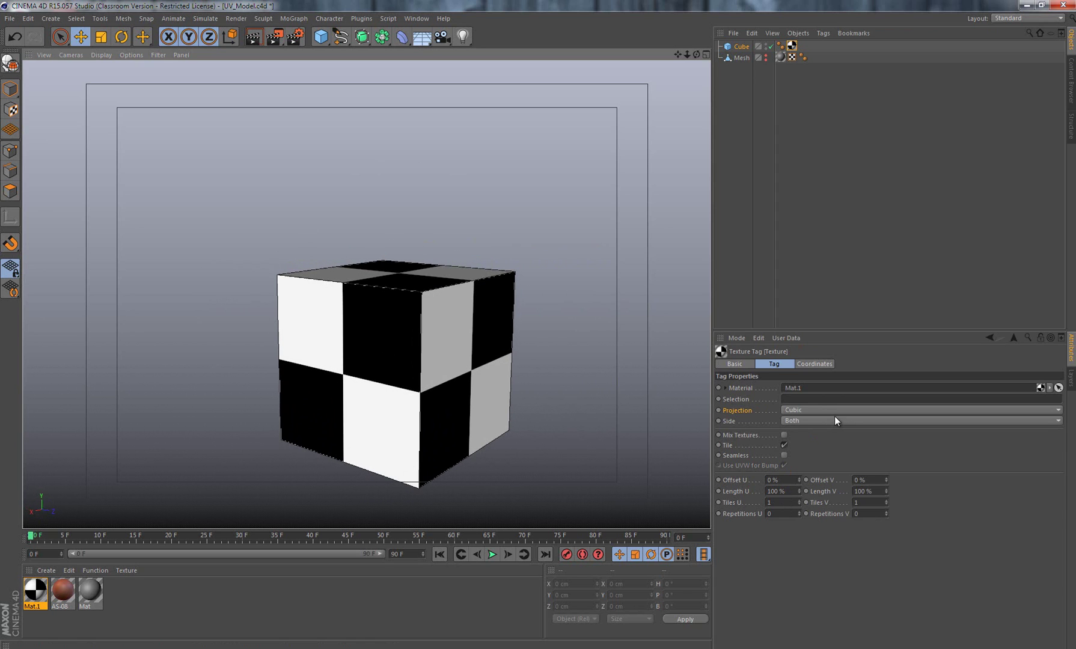
# Set the cube's texture projection to Spherical and inspect how the checkerboard wraps around it
pyautogui.click(801, 409)
pyautogui.click(810, 421)
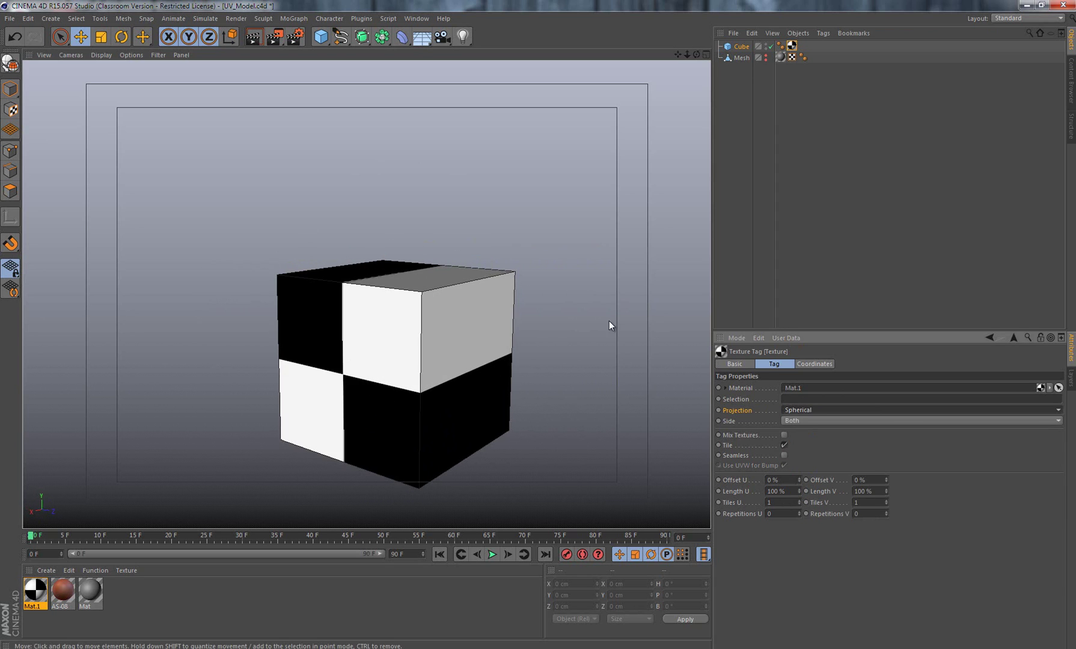
pyautogui.keyDown('alt'); pyautogui.moveTo(608, 321); pyautogui.dragTo(431, 302); pyautogui.keyUp('alt')
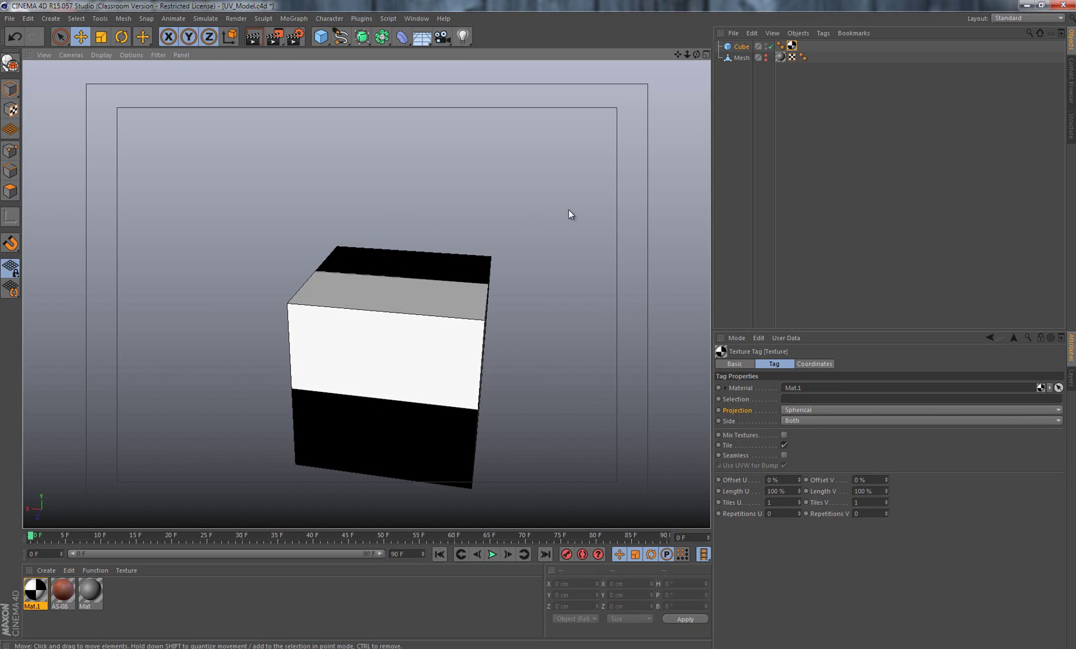
pyautogui.keyDown('alt'); pyautogui.moveTo(568, 210); pyautogui.dragTo(457, 253); pyautogui.keyUp('alt')
# Set the cube texture's Tiles U and Tiles V to 10 and inspect the checker pattern from several angles
pyautogui.doubleClick(780, 504)
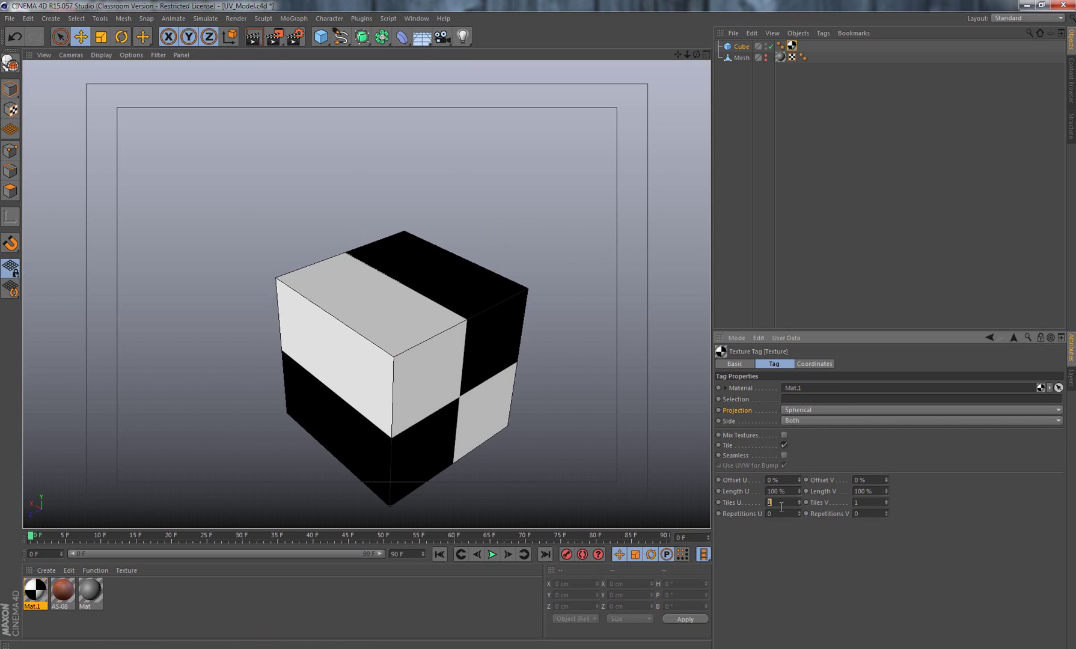
pyautogui.write('10')
pyautogui.press('Tab')
pyautogui.write('10')
pyautogui.press('Tab')
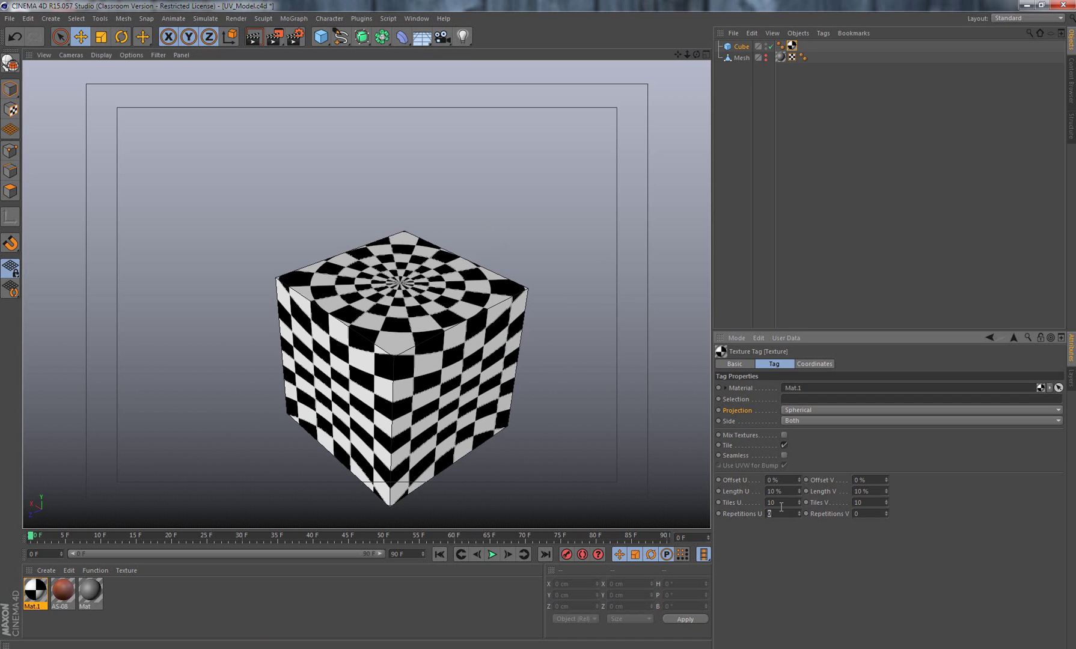
pyautogui.keyDown('alt'); pyautogui.moveTo(603, 329); pyautogui.dragTo(556, 347); pyautogui.keyUp('alt')
pyautogui.keyDown('alt'); pyautogui.moveTo(508, 285); pyautogui.dragTo(469, 408); pyautogui.keyUp('alt')
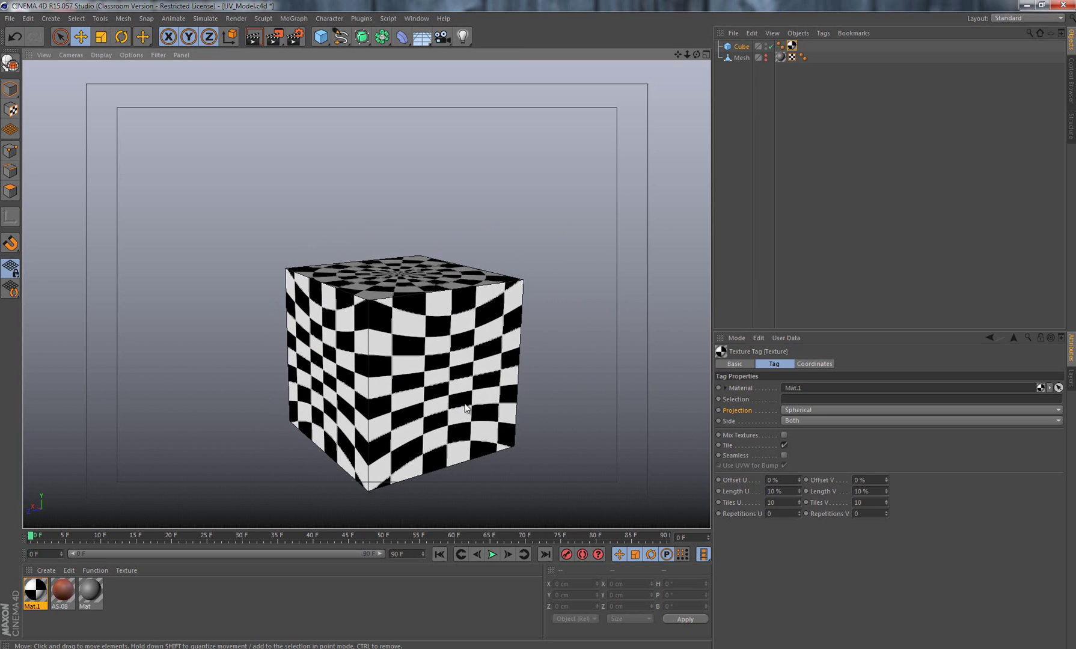
pyautogui.keyDown('alt'); pyautogui.moveTo(360, 253); pyautogui.dragTo(456, 380); pyautogui.keyUp('alt')
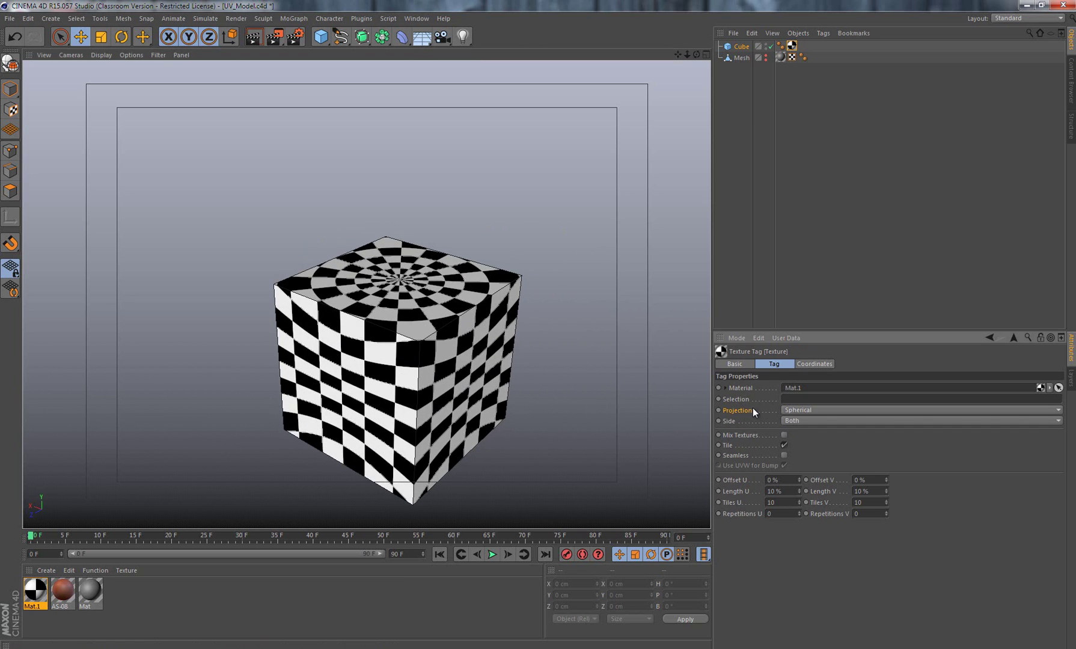
# Try UVW Mapping as the cube's texture projection and view the tiled pattern around the cube
pyautogui.click(795, 411)
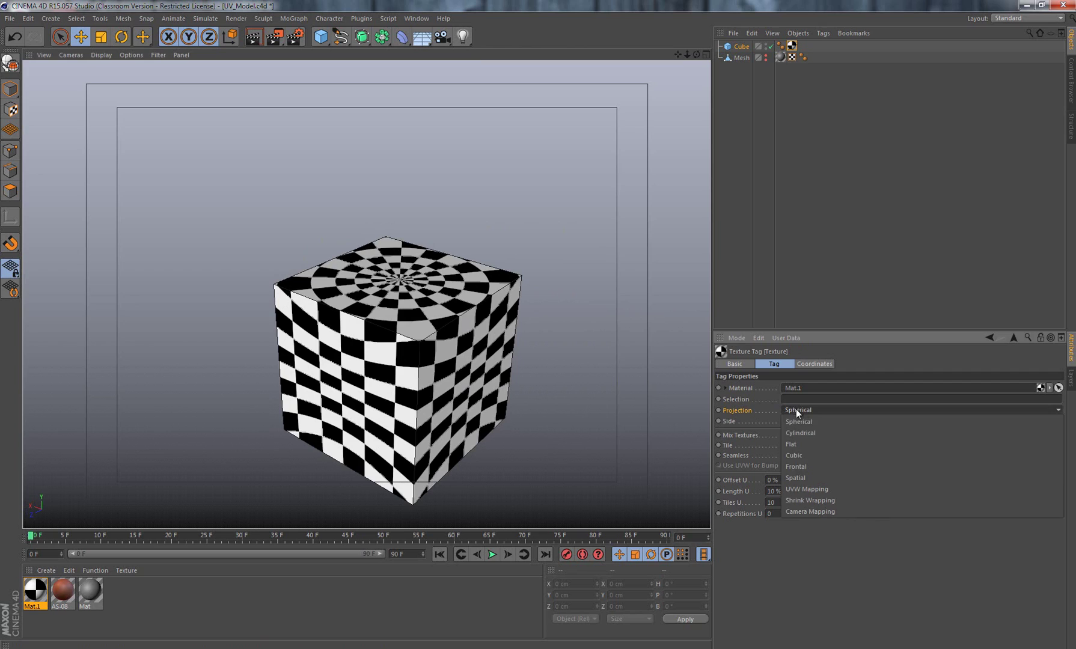
pyautogui.click(822, 488)
pyautogui.keyDown('alt'); pyautogui.moveTo(579, 415); pyautogui.dragTo(545, 403); pyautogui.keyUp('alt')
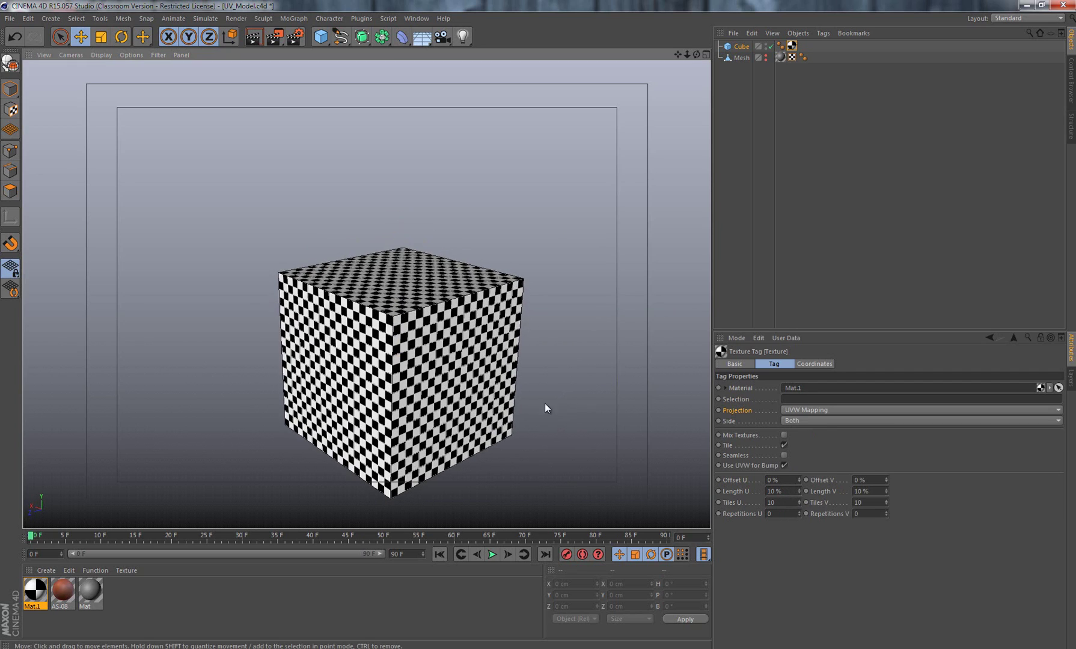
pyautogui.keyDown('alt'); pyautogui.moveTo(556, 298); pyautogui.dragTo(495, 305); pyautogui.keyUp('alt')
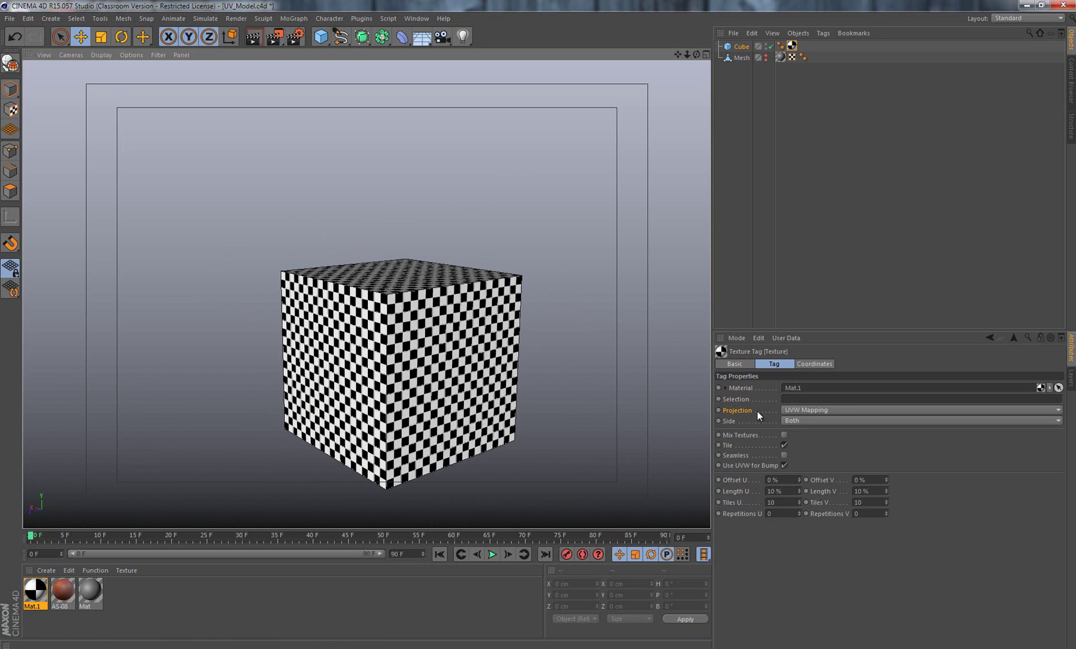
# Try the Cubic and Frontal projections on the cube's texture tag to compare their checker patterns
pyautogui.click(799, 409)
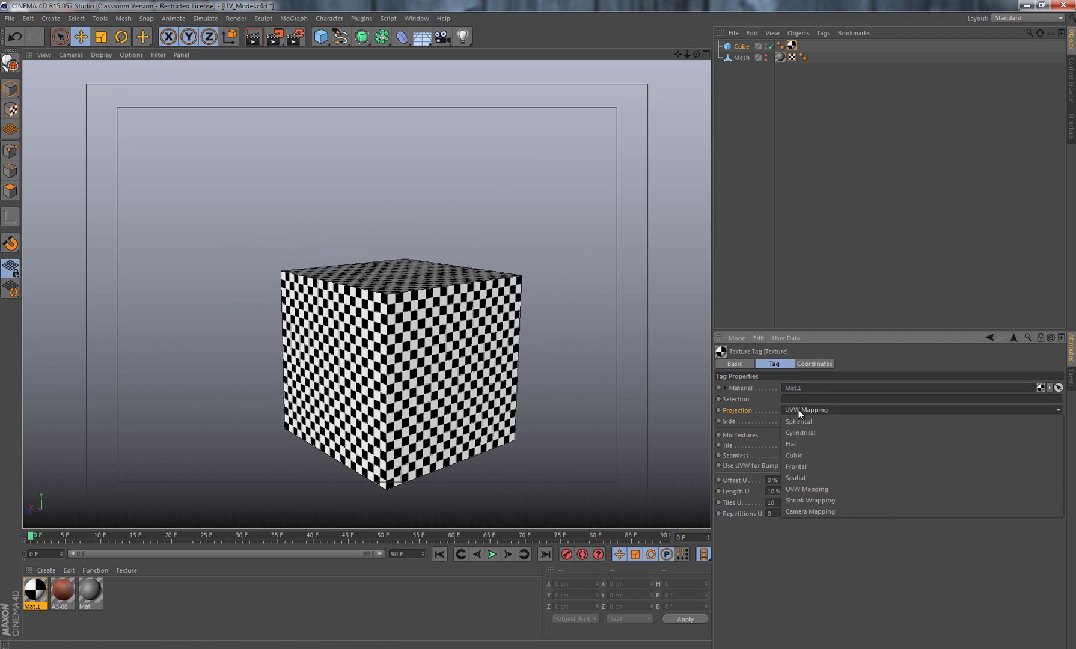
pyautogui.click(852, 455)
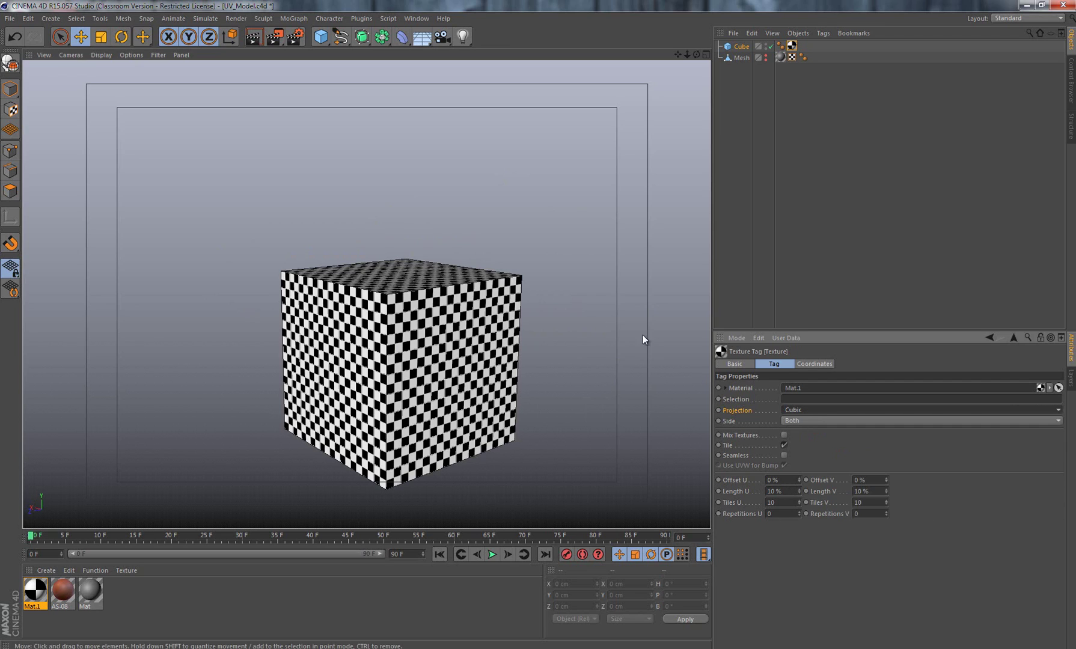
pyautogui.click(802, 411)
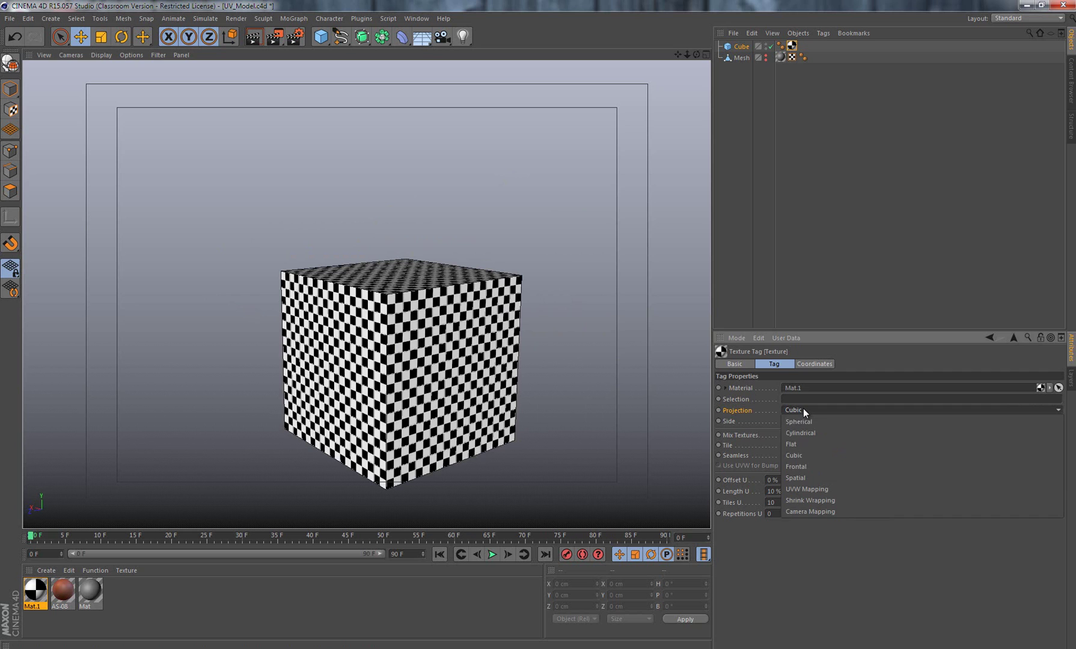
pyautogui.click(816, 467)
pyautogui.keyDown('alt'); pyautogui.moveTo(573, 458); pyautogui.dragTo(475, 259); pyautogui.keyUp('alt')
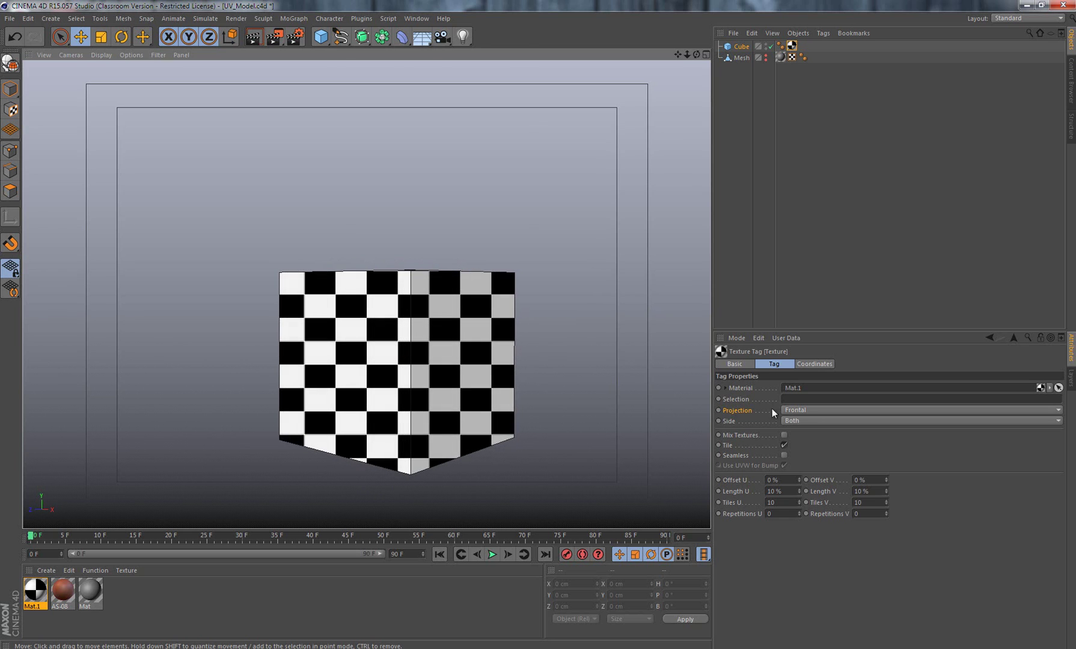
# Try the Spatial projection on the cube's texture and examine the pattern from different sides
pyautogui.click(812, 413)
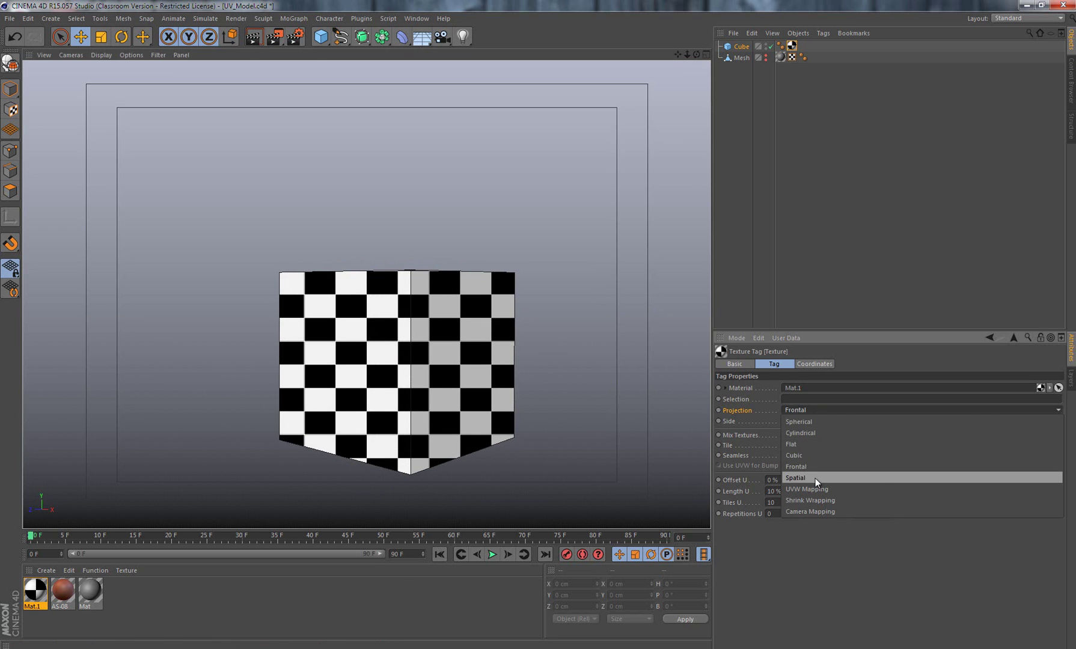
pyautogui.click(795, 478)
pyautogui.keyDown('alt'); pyautogui.moveTo(577, 433); pyautogui.dragTo(349, 350); pyautogui.keyUp('alt')
pyautogui.keyDown('alt'); pyautogui.moveTo(430, 264); pyautogui.dragTo(643, 295); pyautogui.keyUp('alt')
# Try the Spherical projection on the cube again for comparison with the Spatial pattern
pyautogui.click(792, 411)
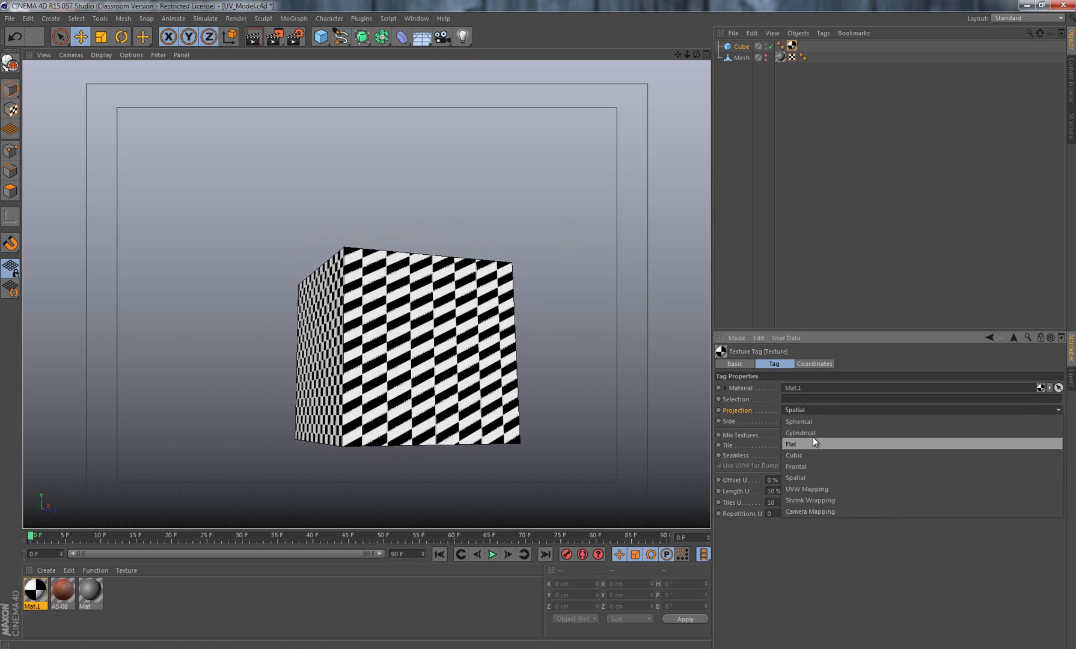
pyautogui.click(818, 423)
pyautogui.keyDown('alt'); pyautogui.moveTo(555, 270); pyautogui.dragTo(595, 326); pyautogui.keyUp('alt')
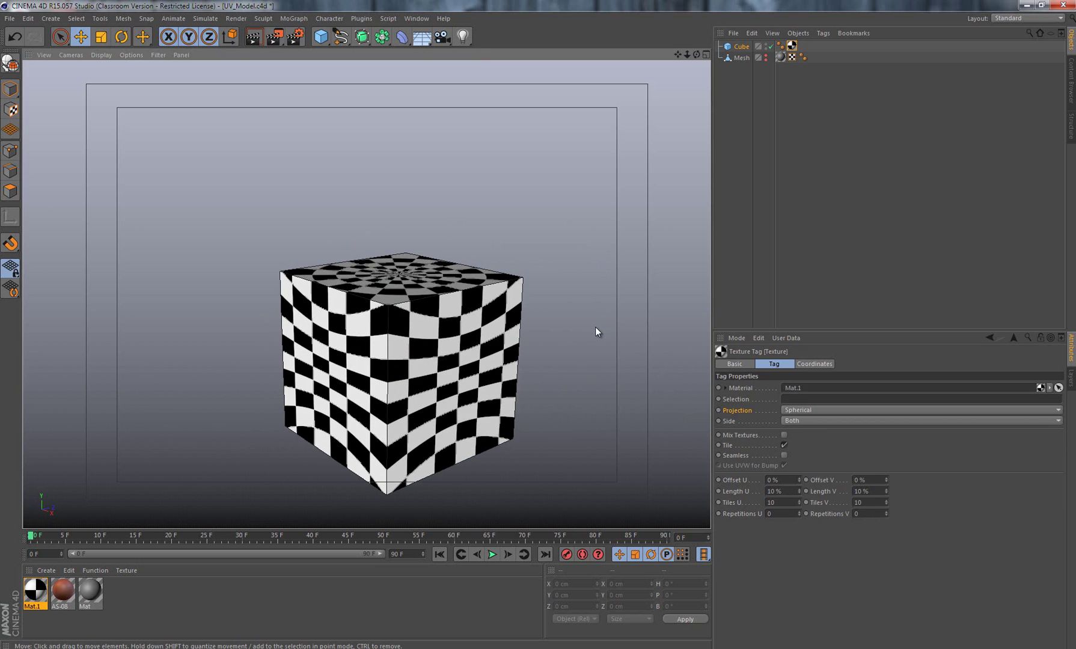
# Return the cube's texture projection to Cubic and inspect the checker squares up close
pyautogui.click(841, 410)
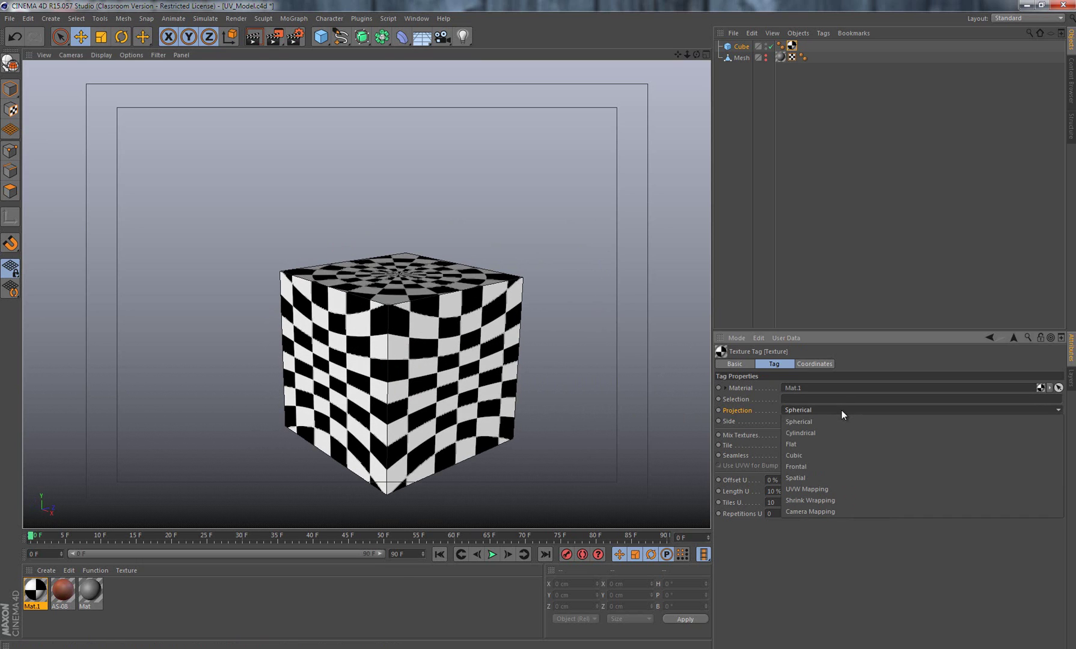
pyautogui.click(835, 454)
pyautogui.keyDown('alt'); pyautogui.moveTo(576, 351); pyautogui.dragTo(528, 292); pyautogui.keyUp('alt')
pyautogui.keyDown('alt'); pyautogui.moveTo(397, 305); pyautogui.dragTo(481, 305, button='right'); pyautogui.keyUp('alt')
pyautogui.keyDown('alt'); pyautogui.moveTo(481, 305); pyautogui.dragTo(504, 251, button='middle'); pyautogui.keyUp('alt')
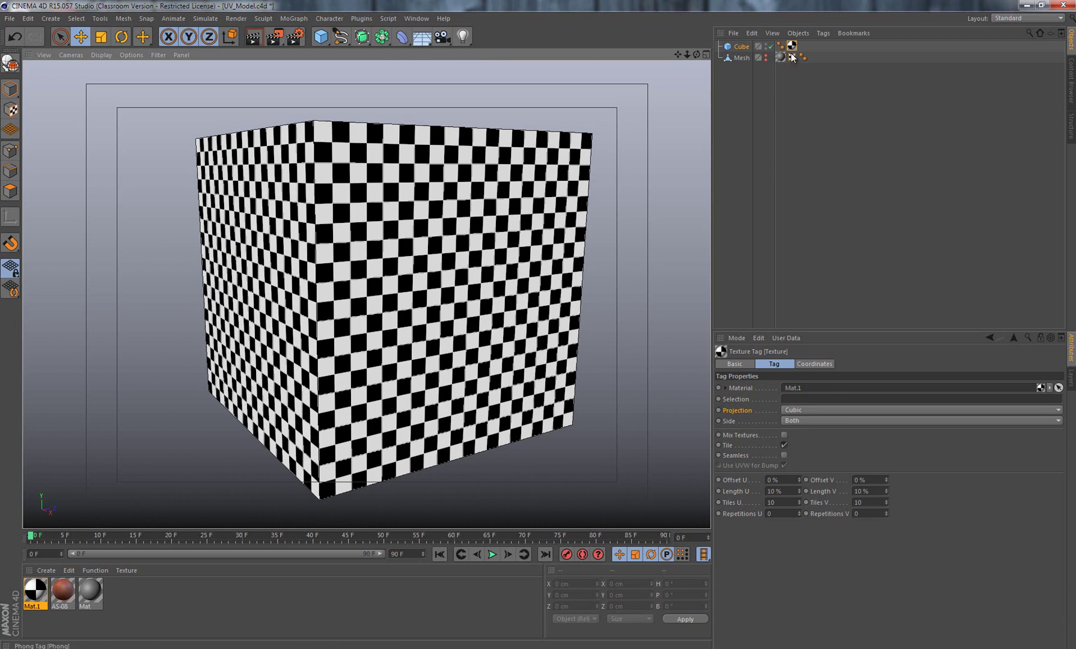
# Disable the cube, make the Mesh object visible again, and bring the character into view from the front
pyautogui.click(770, 46)
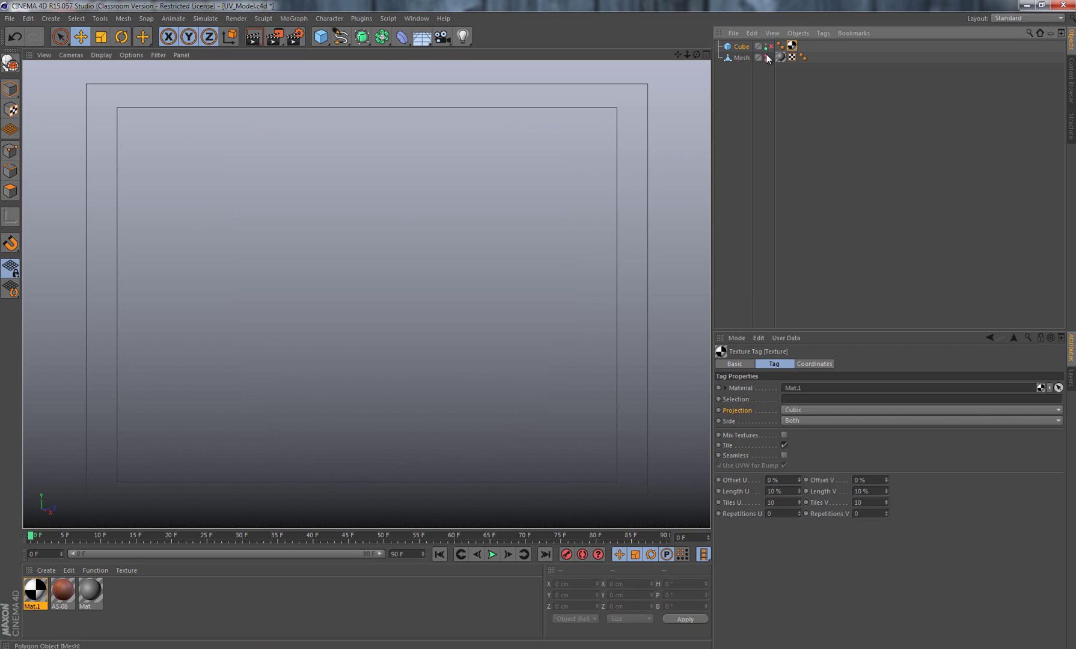
pyautogui.click(766, 55)
pyautogui.click(766, 61)
pyautogui.keyDown('alt'); pyautogui.moveTo(610, 193); pyautogui.dragTo(572, 337, button='middle'); pyautogui.keyUp('alt')
pyautogui.keyDown('alt'); pyautogui.moveTo(375, 311); pyautogui.dragTo(424, 301, button='right'); pyautogui.keyUp('alt')
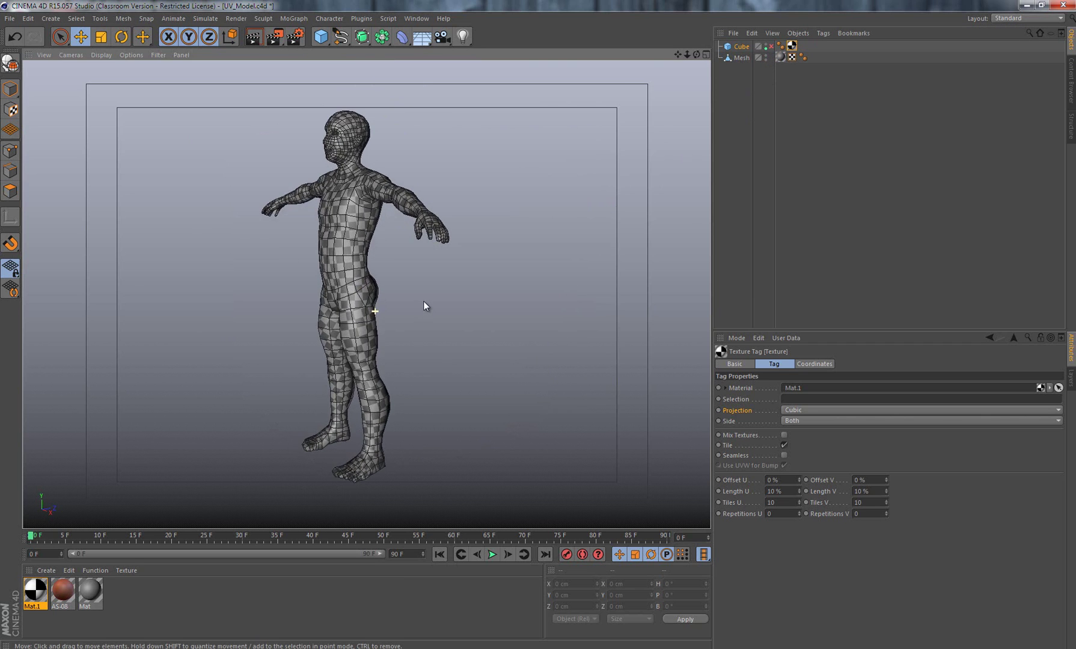
pyautogui.keyDown('alt'); pyautogui.moveTo(424, 307); pyautogui.dragTo(524, 298); pyautogui.keyUp('alt')
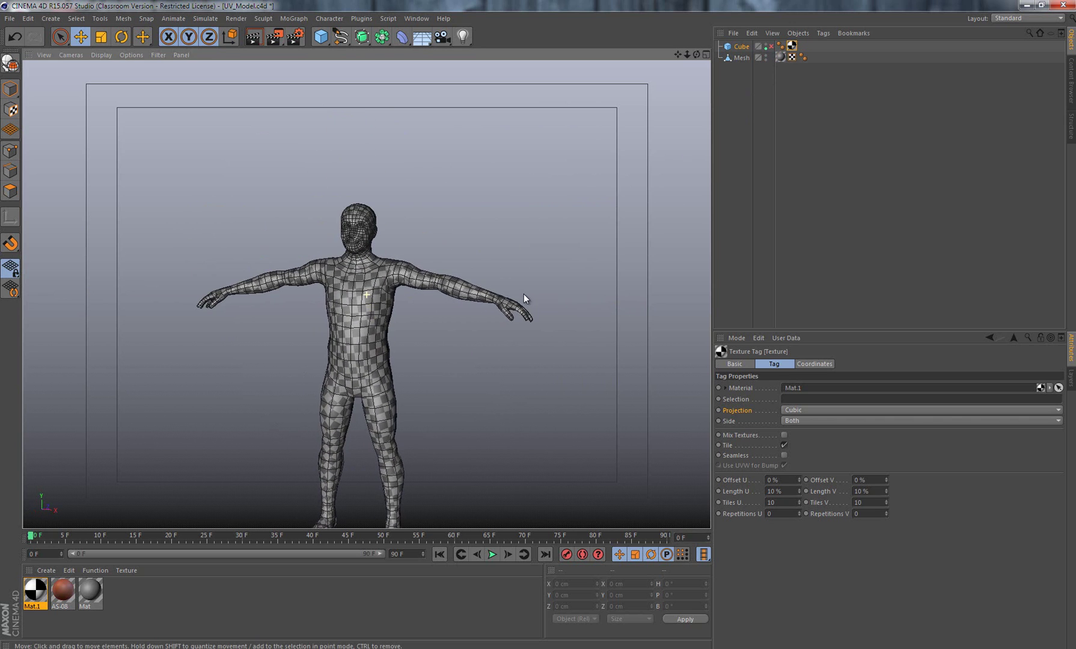
# Try to show the UV mesh in the BP UV Edit layout, and return to the Standard layout
pyautogui.click(1022, 18)
pyautogui.click(1025, 54)
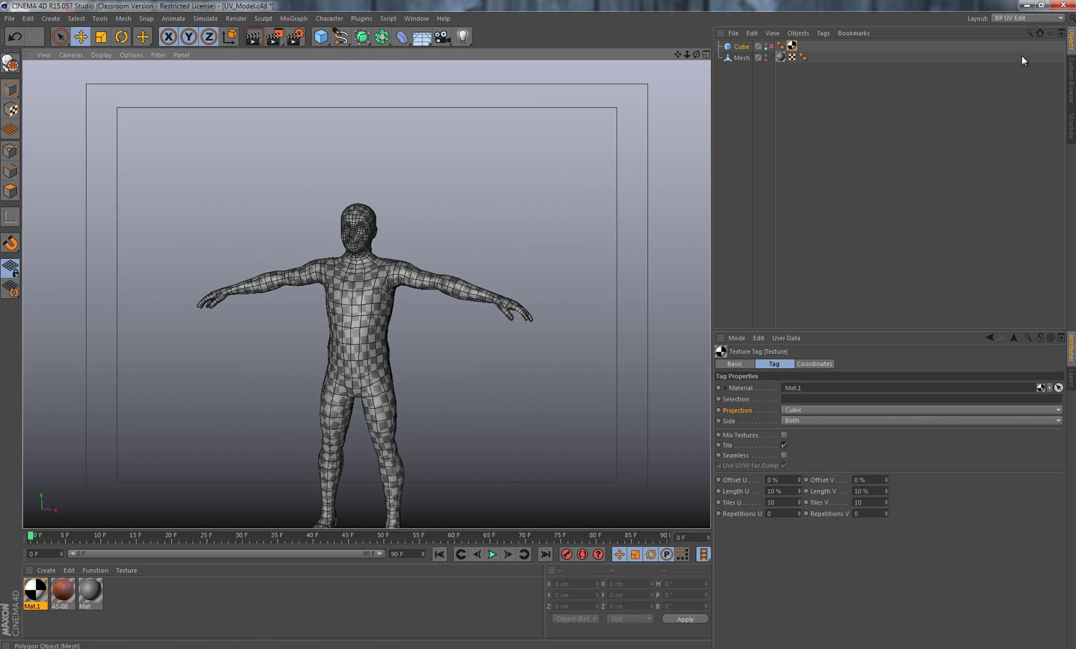
pyautogui.click(715, 52)
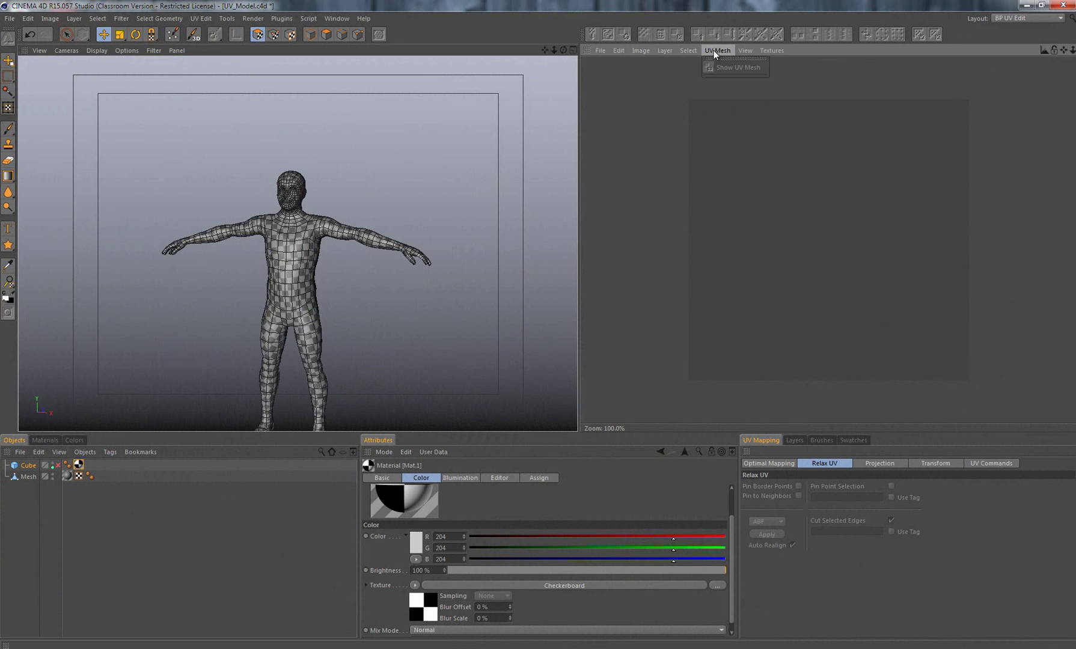
pyautogui.click(724, 67)
pyautogui.click(294, 244)
pyautogui.click(1021, 18)
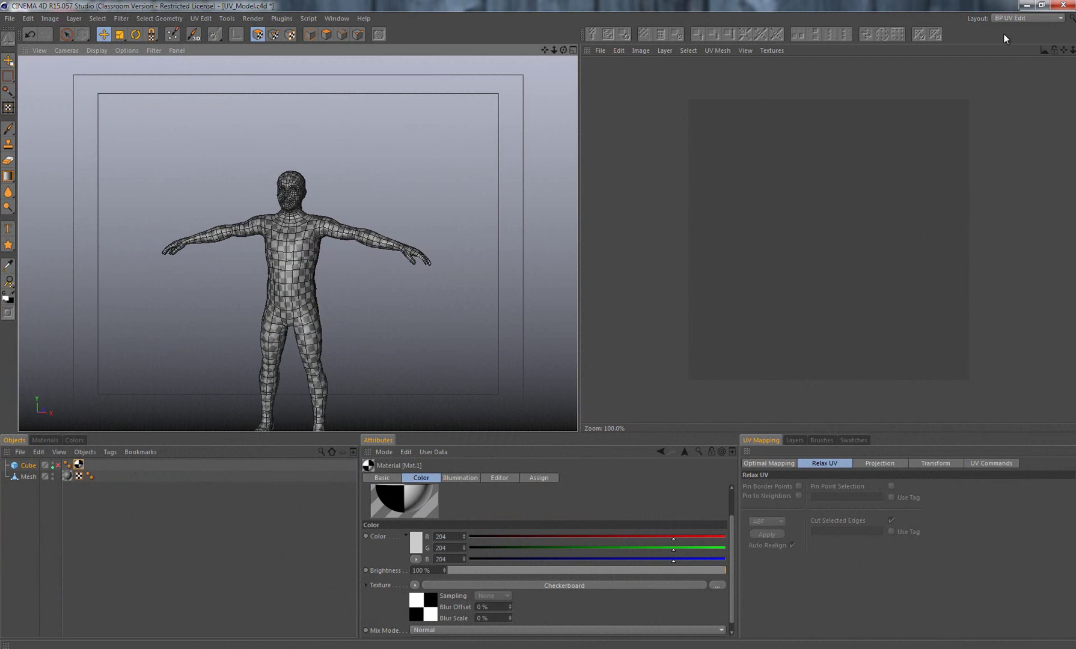
pyautogui.click(1019, 83)
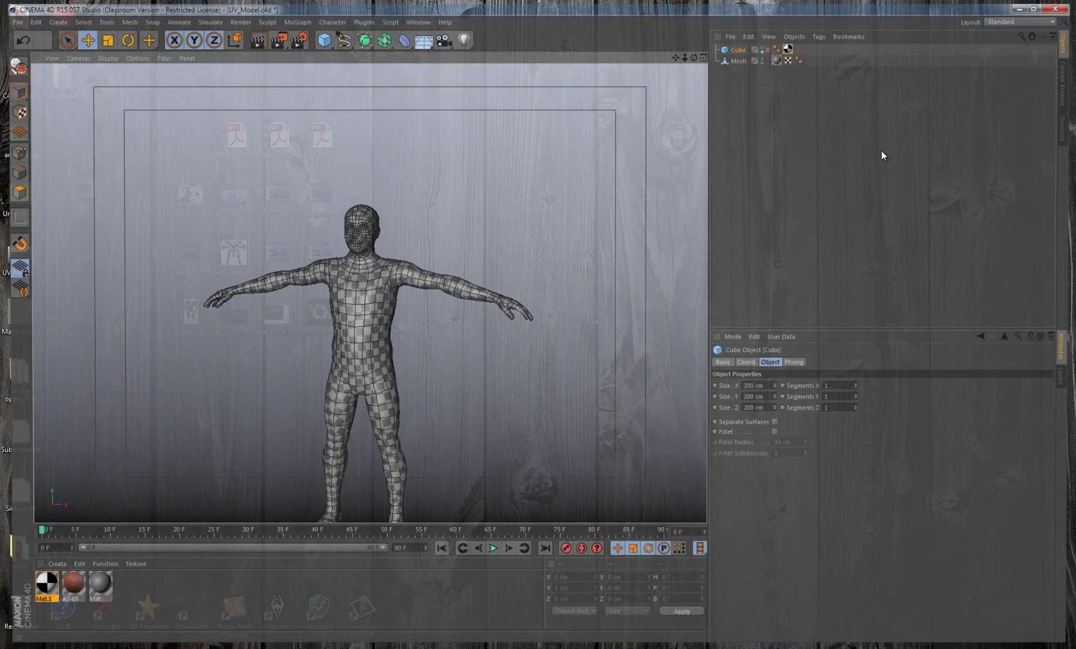